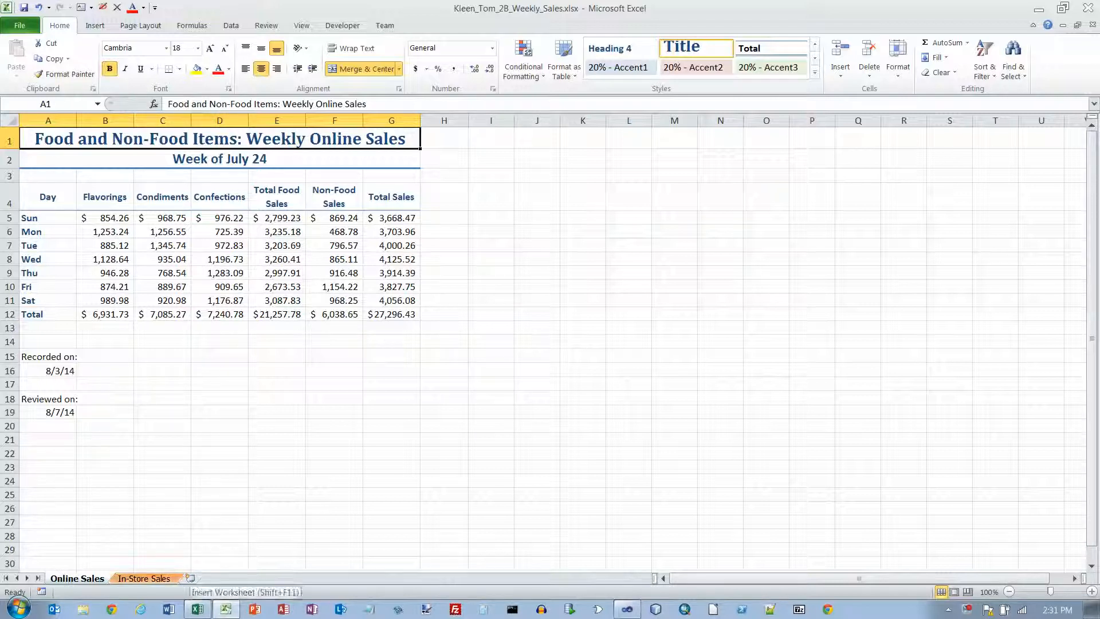
Insert a new worksheet after In-Store Sales and name it Summary.
click(191, 579)
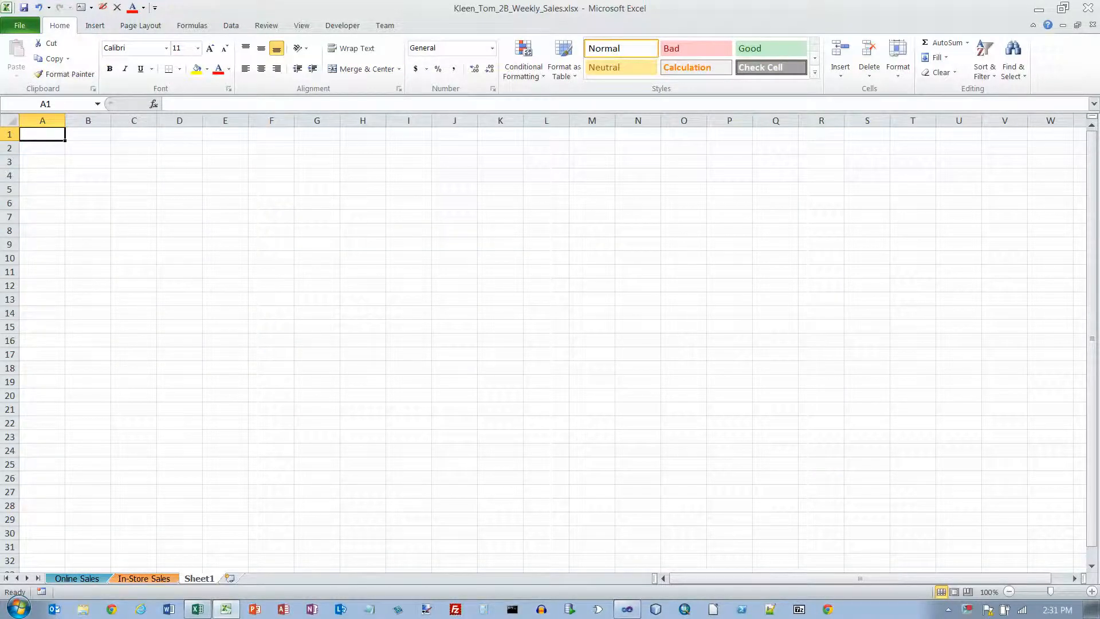
double_click(198, 578)
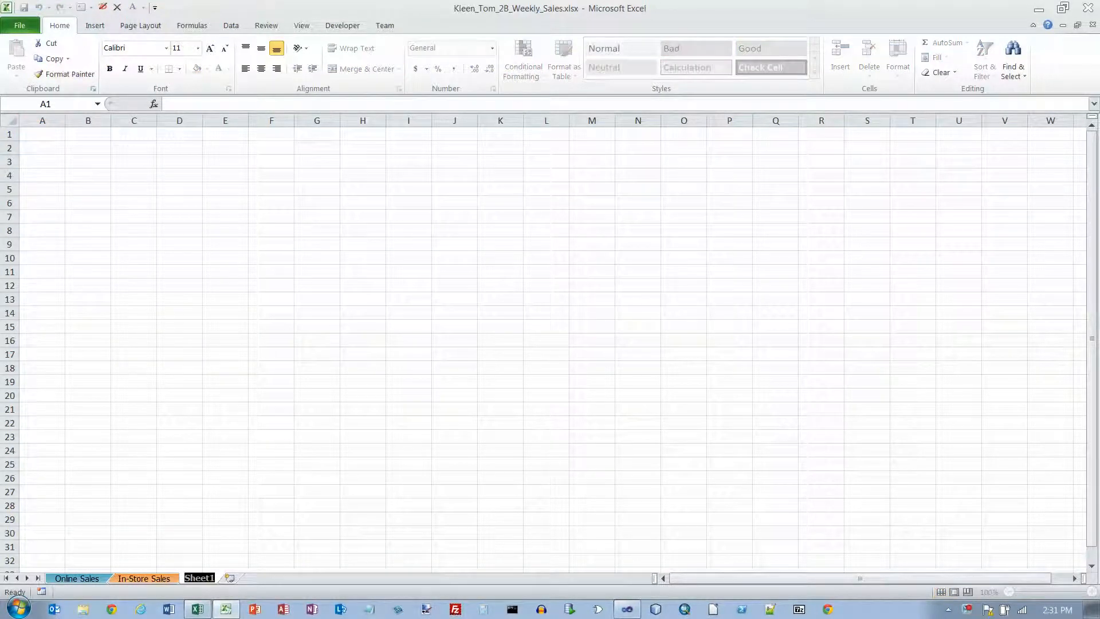
text(Summary)
key(Return)
Set the Summary sheet's tab color to Olive Green, Accent 3.
right_click(208, 578)
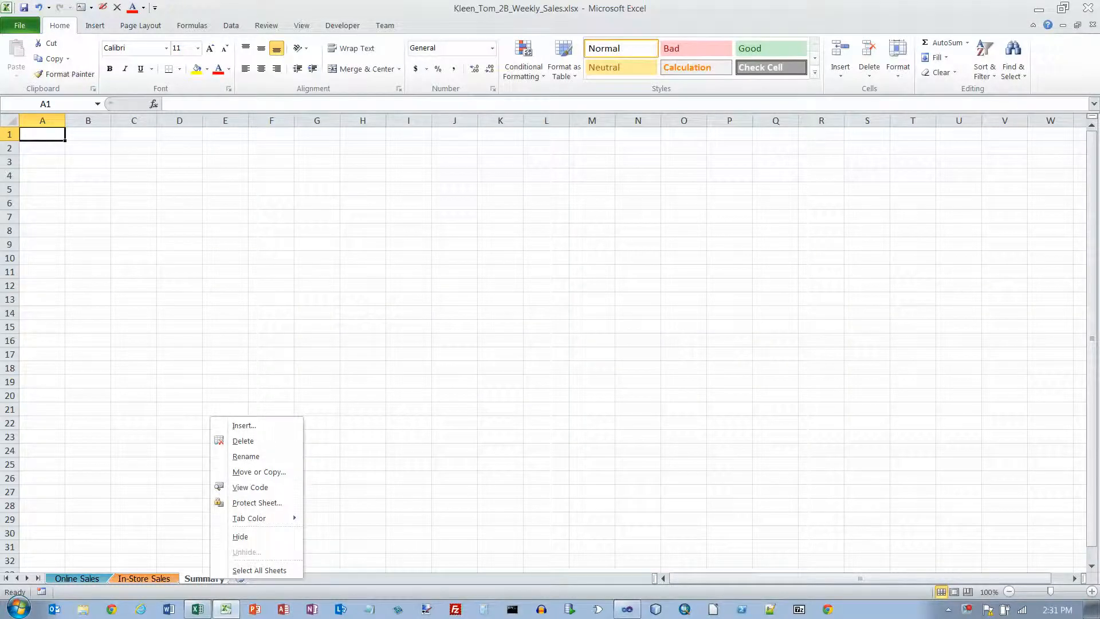
mouse_move(249, 518)
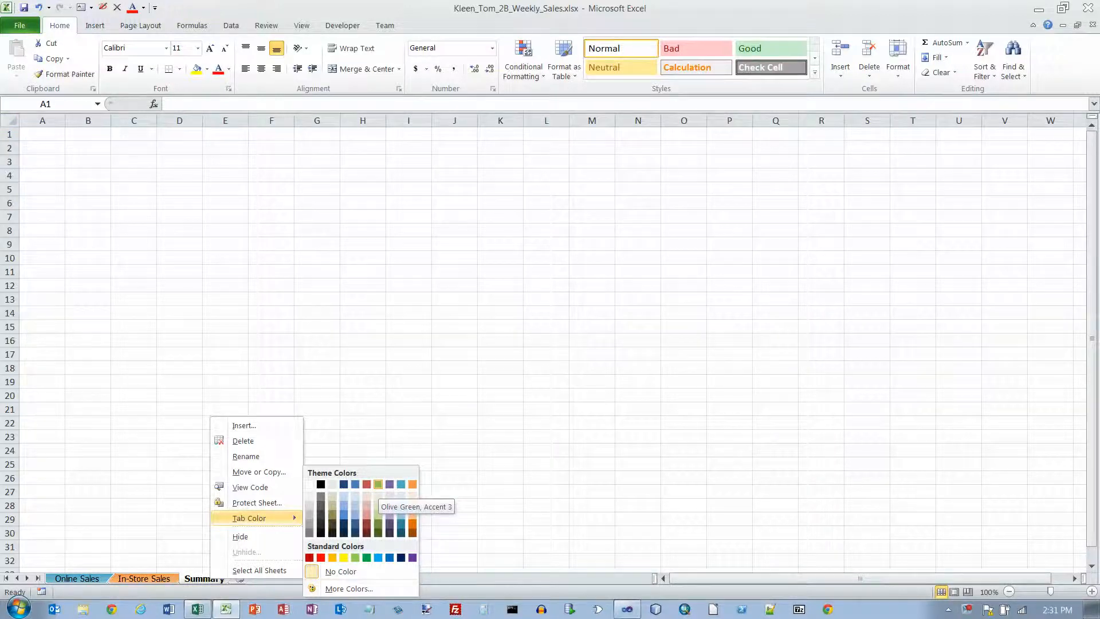
click(378, 485)
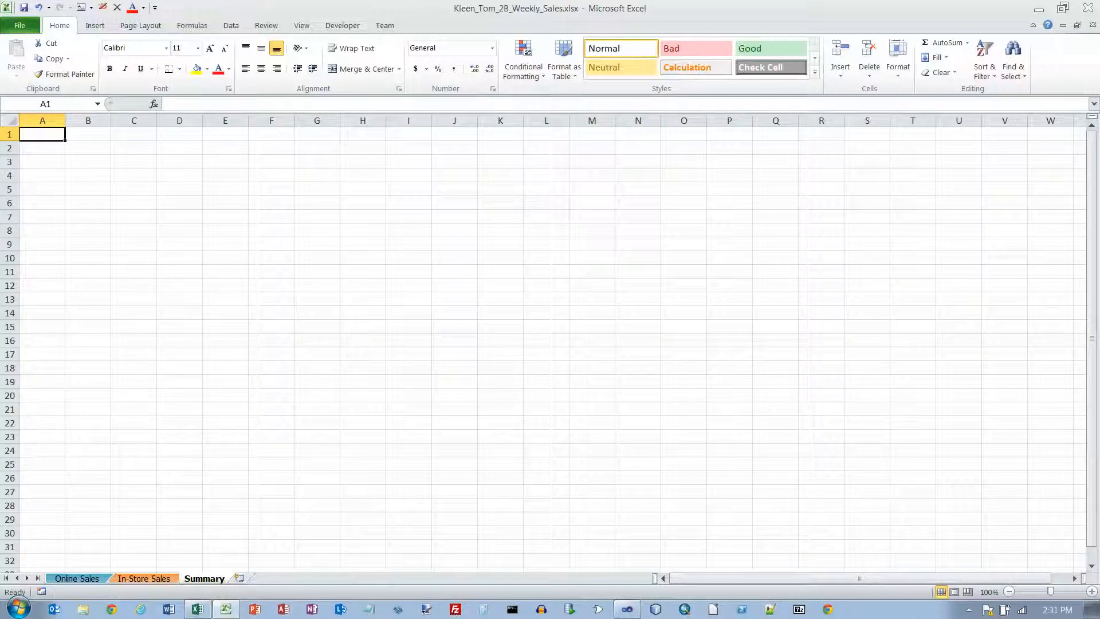
Widen columns A through E equally and enter the title "Sales of Food and Non-Food Items" in cell A1.
drag(43, 120, 219, 121)
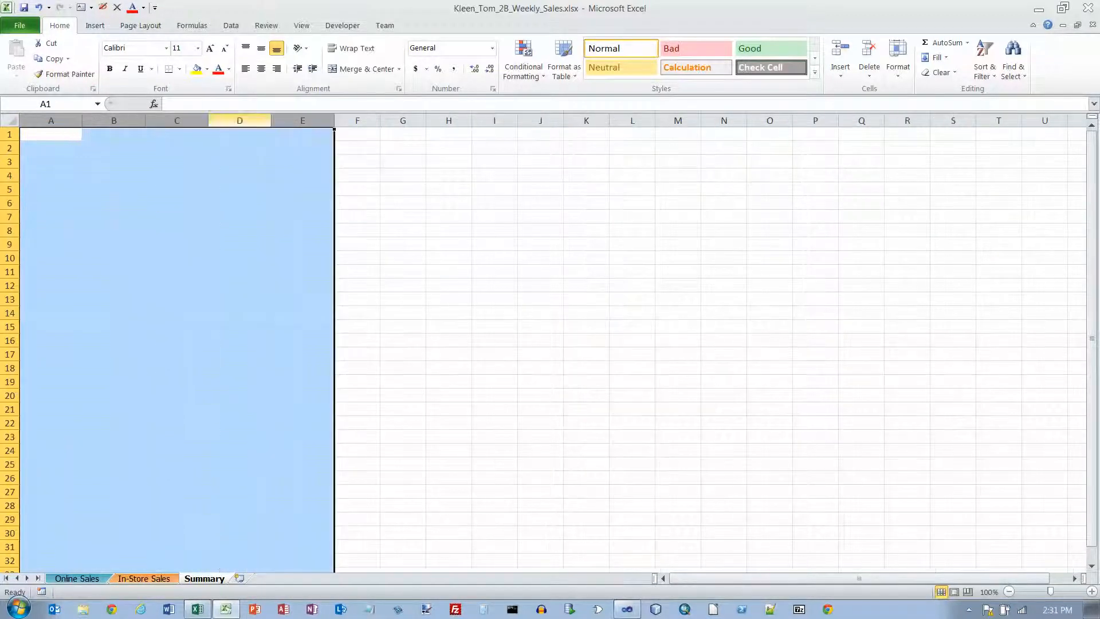
click(50, 134)
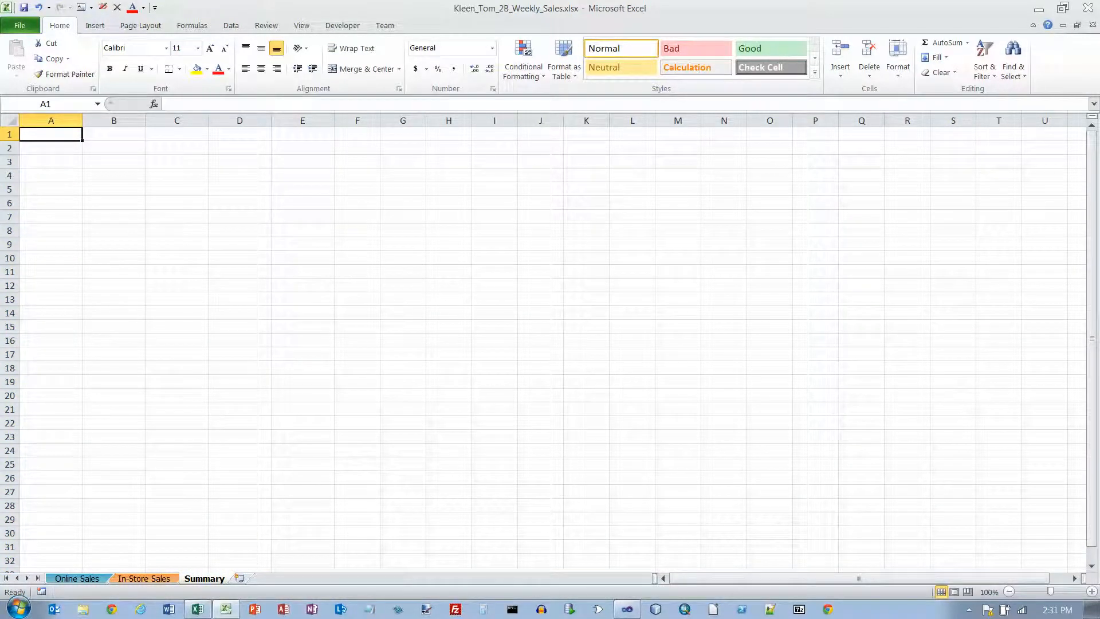
text(Sales of )
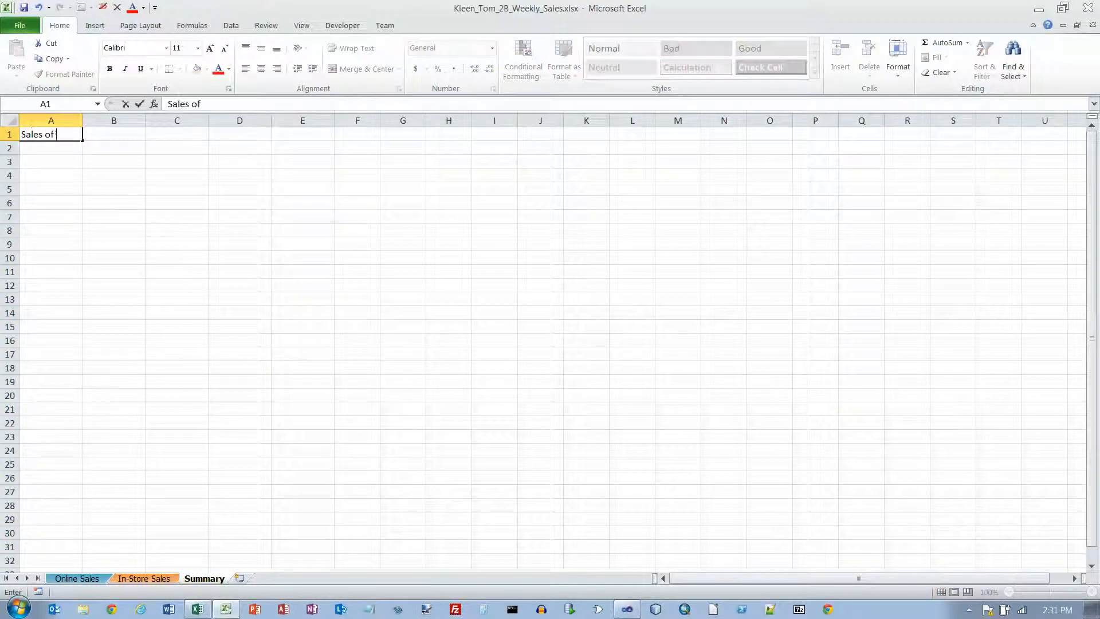
text(Food and Non-)
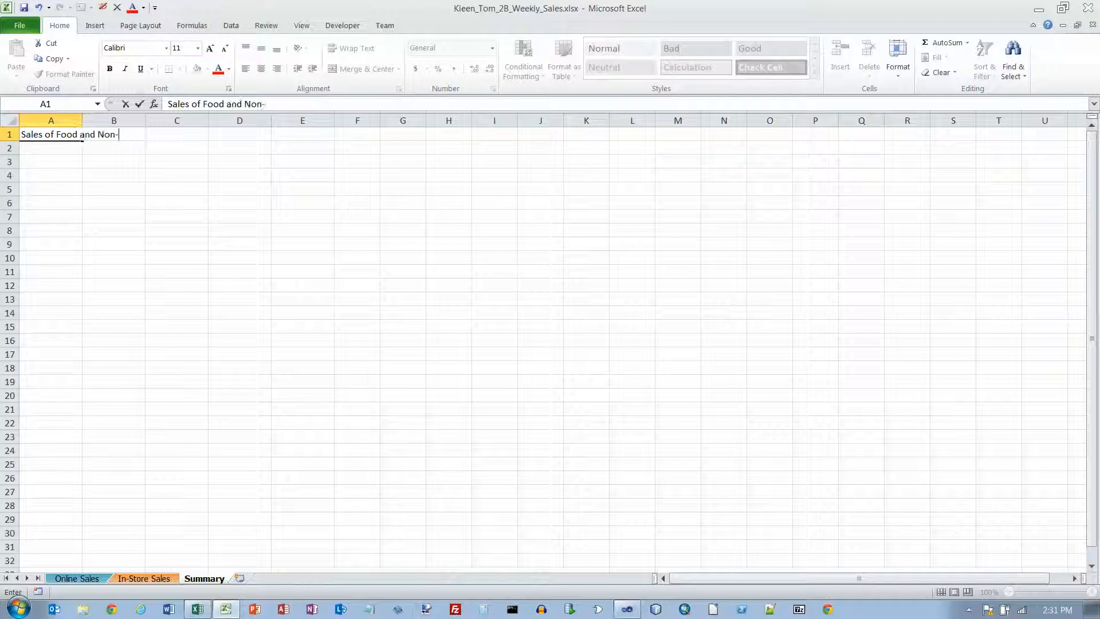
text(Food Items)
key(Return)
Merge and center the title across A1:E1 and apply the Title cell style.
click(82, 134)
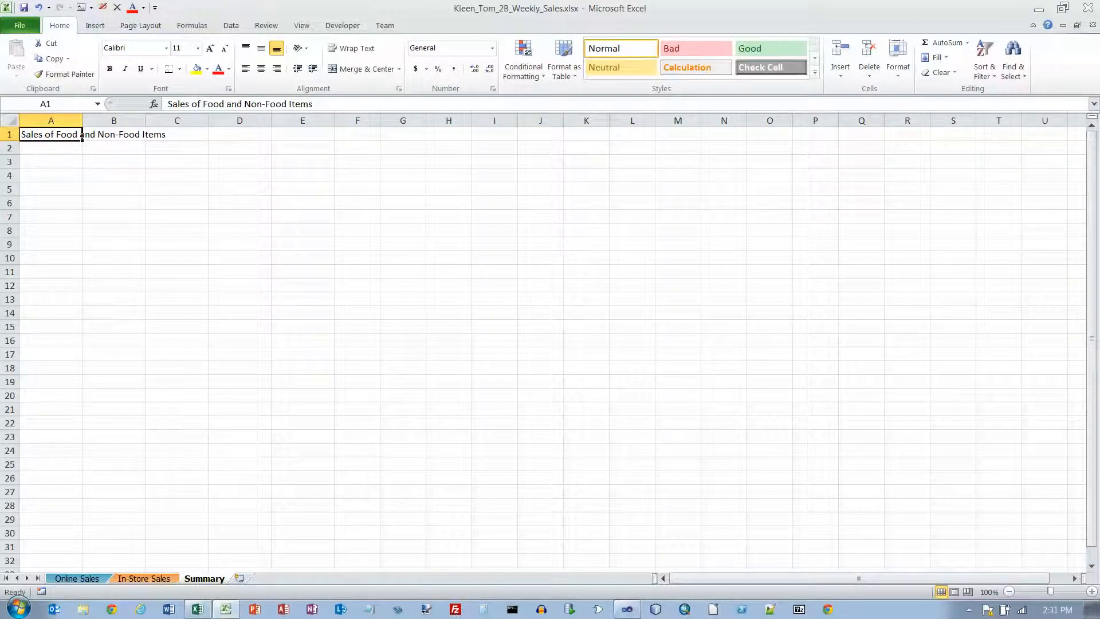
drag(81, 134, 321, 134)
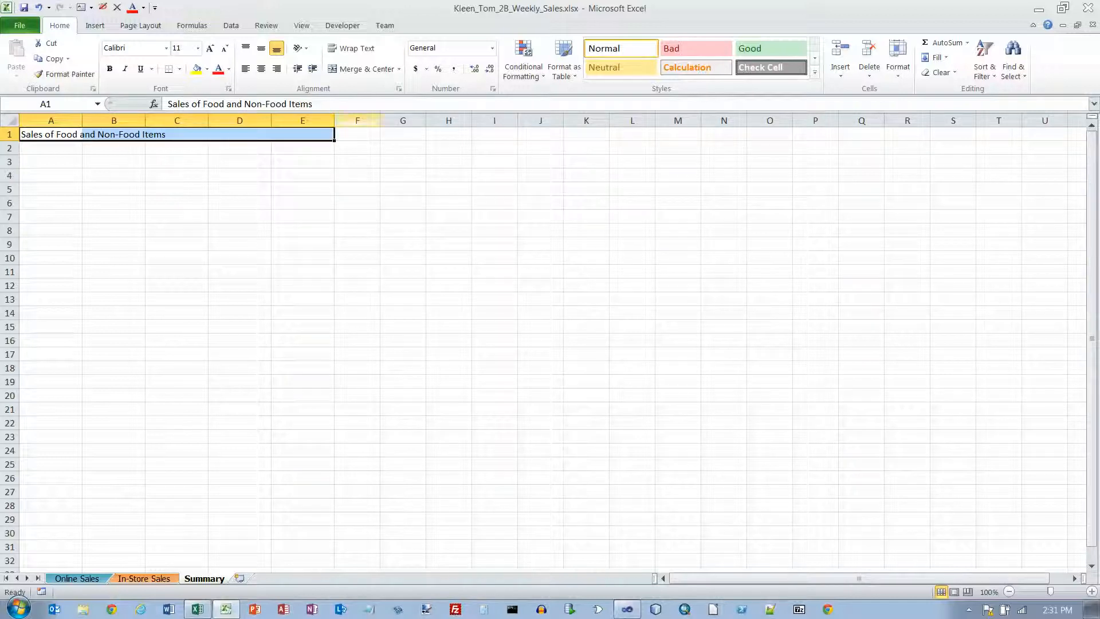
click(362, 68)
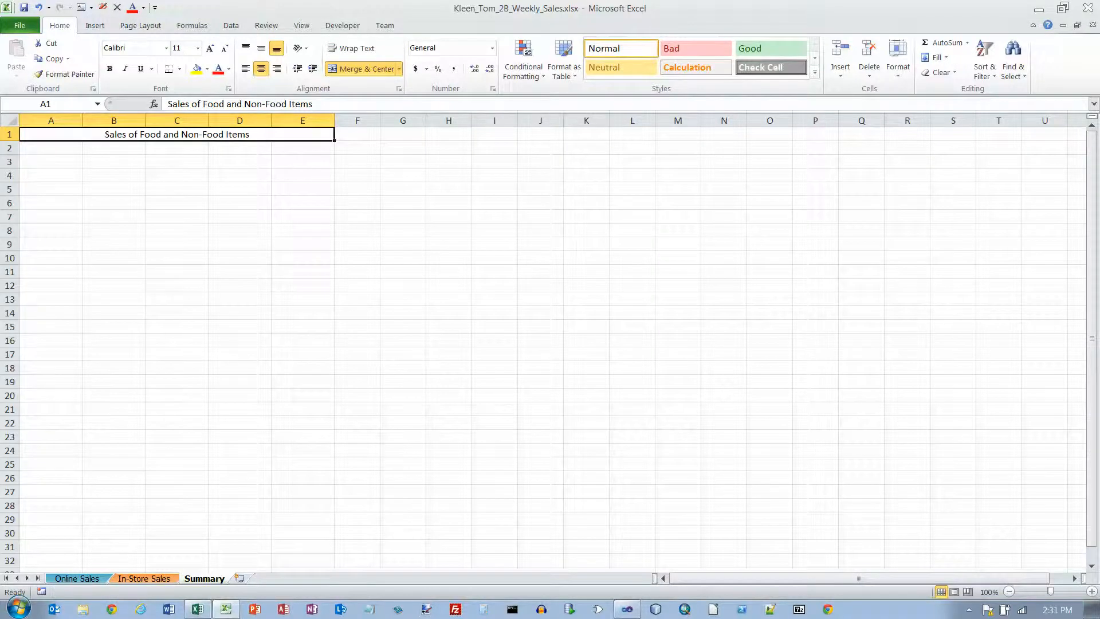
click(814, 72)
click(907, 139)
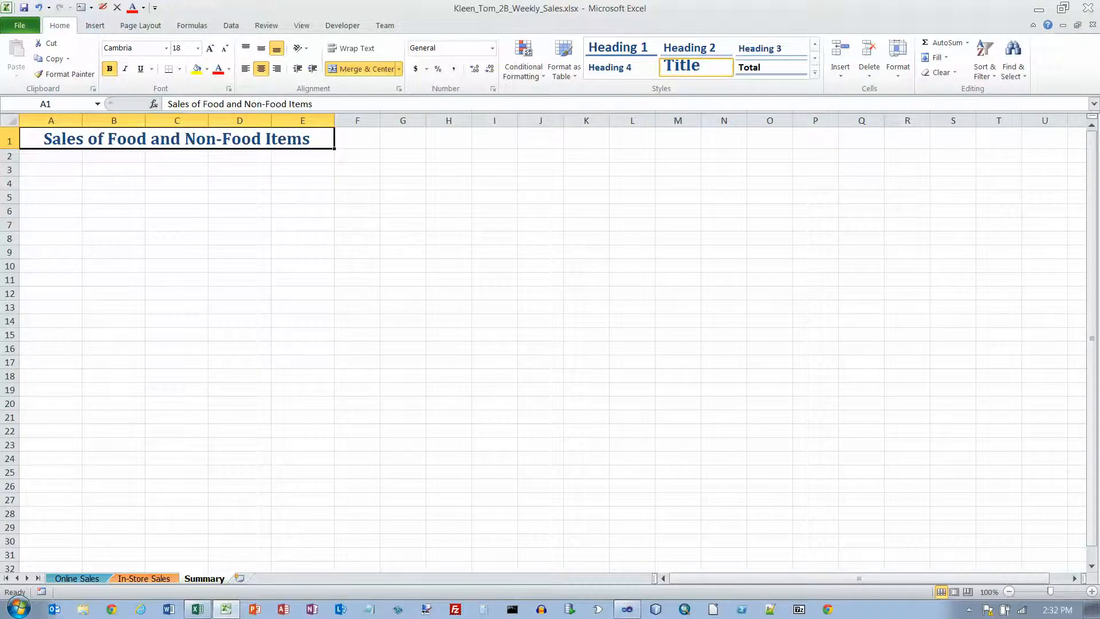
Enter the subtitle "Week of July 24" in cell A2.
click(50, 155)
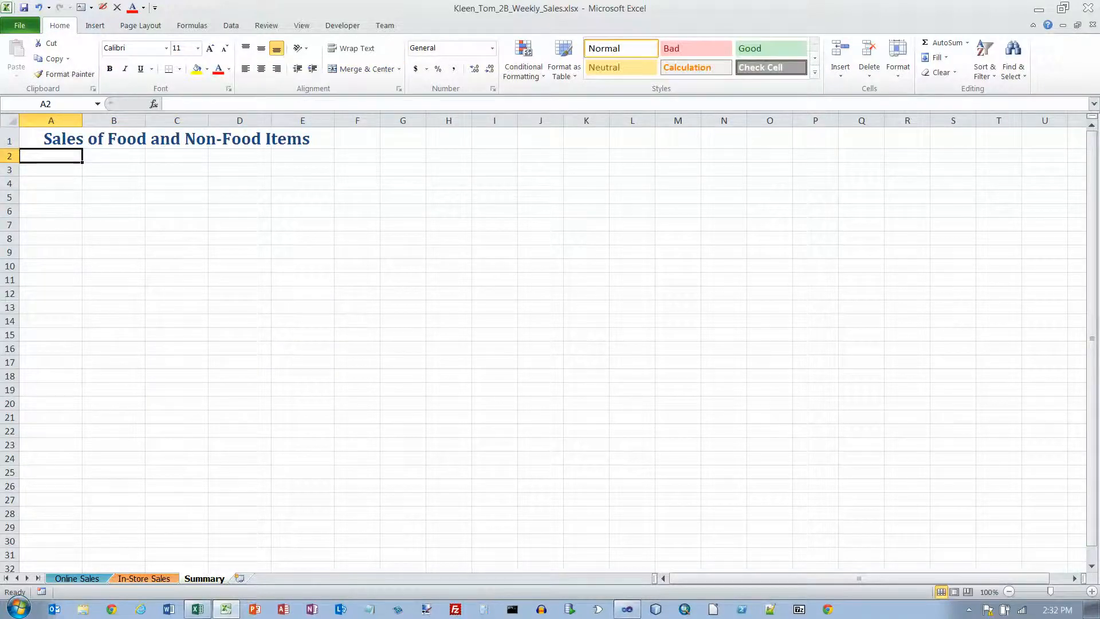
text(Week of July 24)
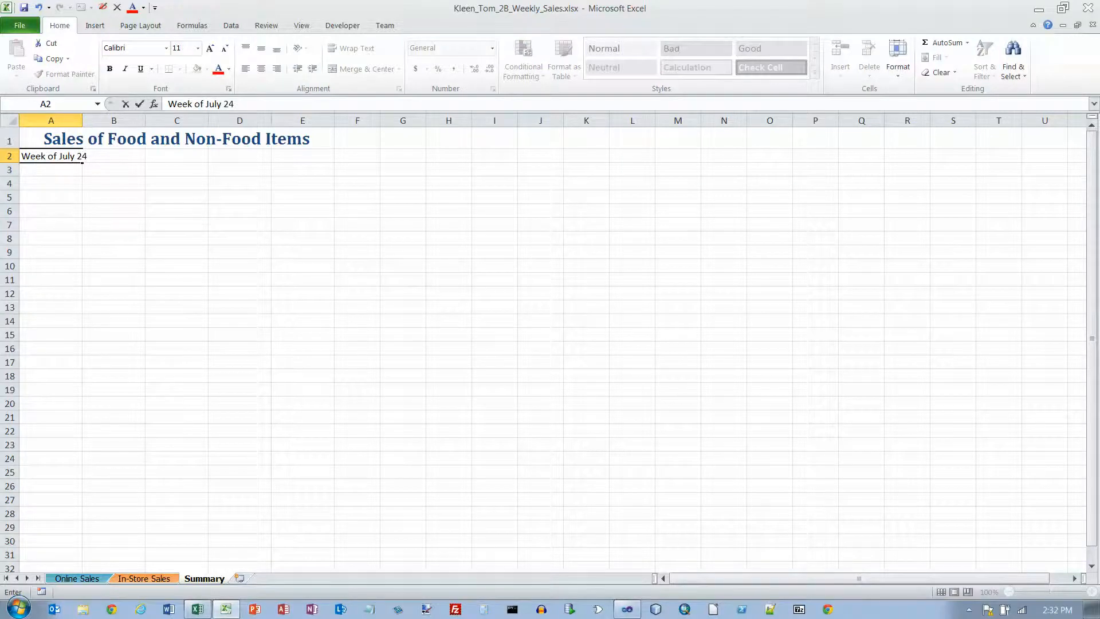
key(ctrl+Return)
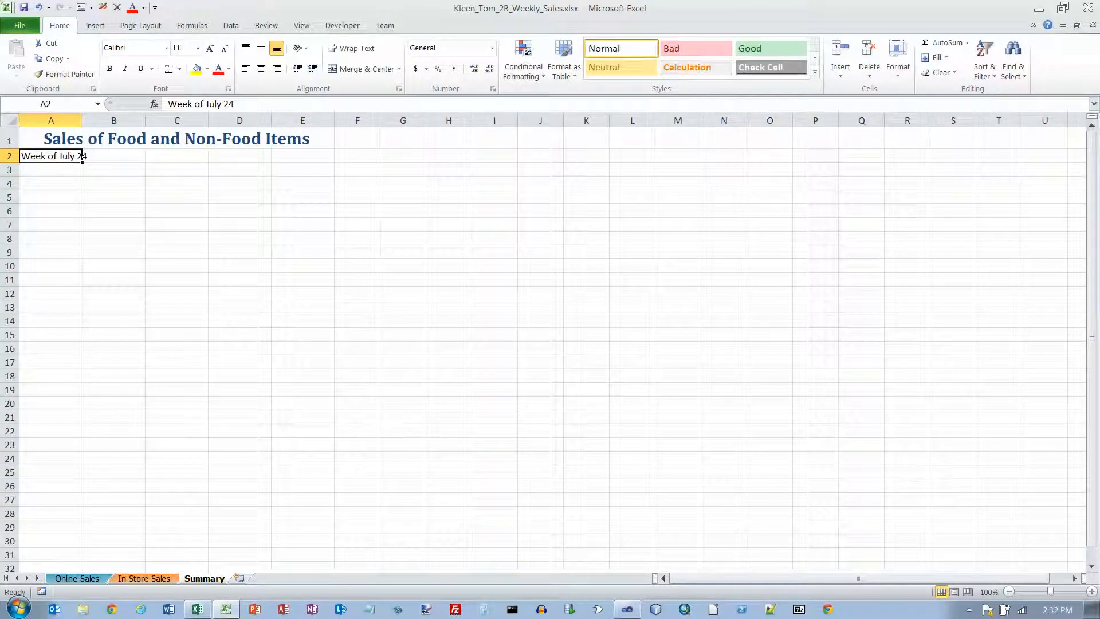
Merge and center the subtitle across A2:E2 and apply the Heading 1 cell style.
drag(82, 156, 327, 156)
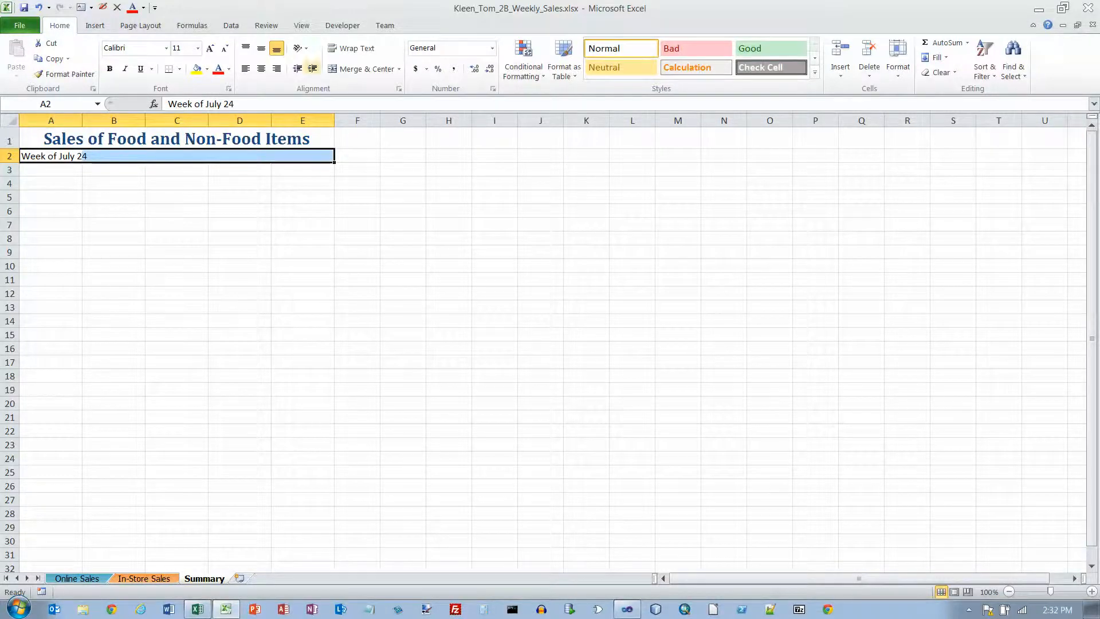
click(361, 69)
click(815, 72)
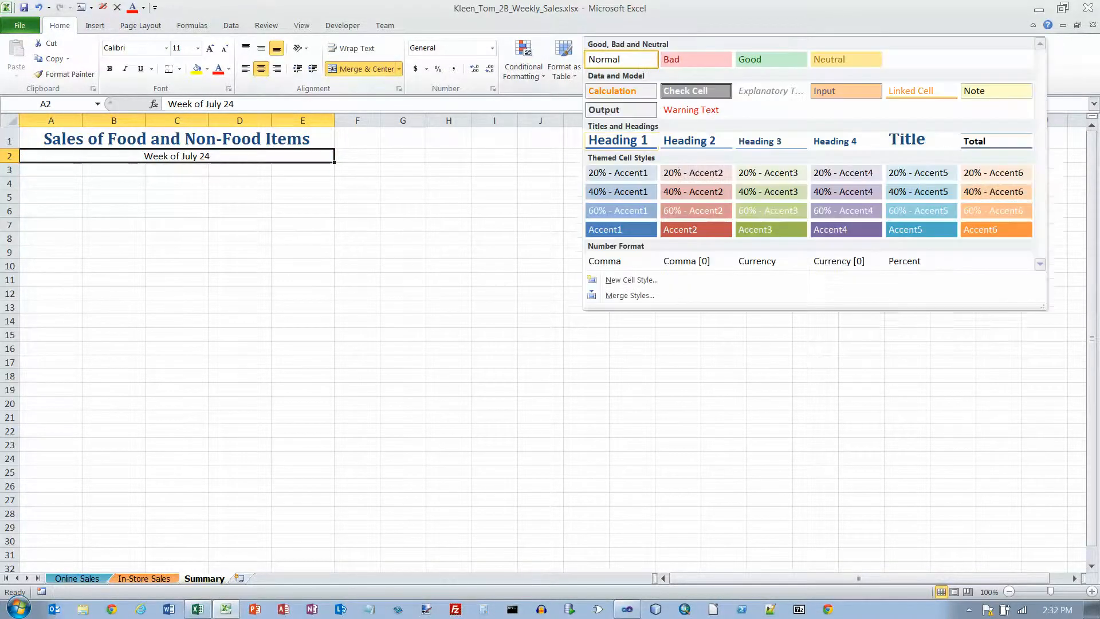
click(616, 140)
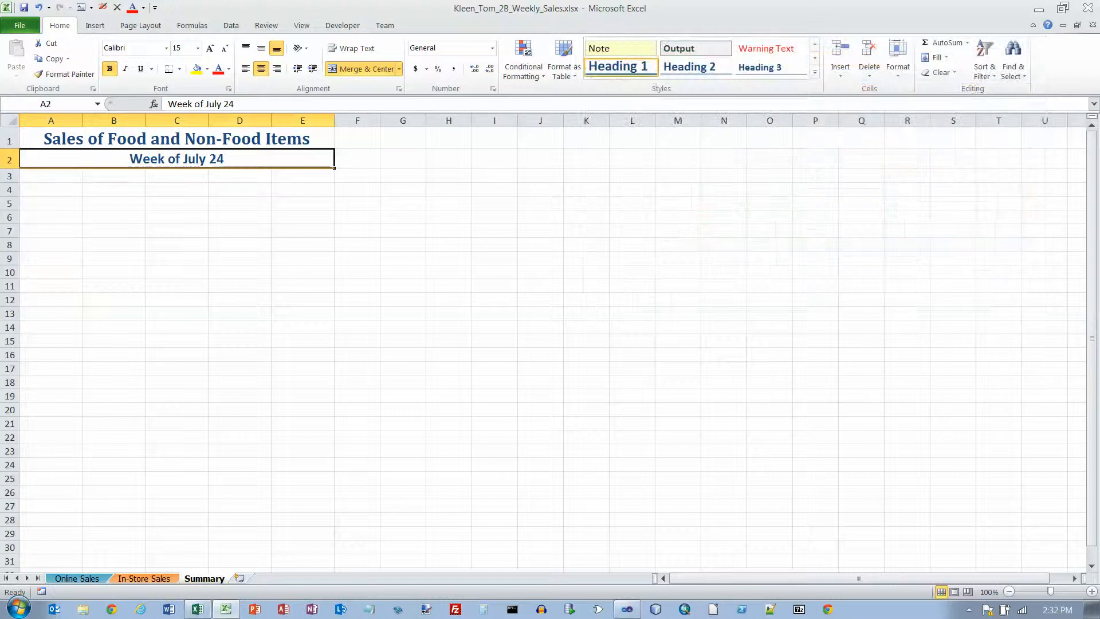
Enter the column headings Food/Non-Food, Food Sales and Non-Food Sales in cells B4 through D4.
click(177, 204)
click(50, 176)
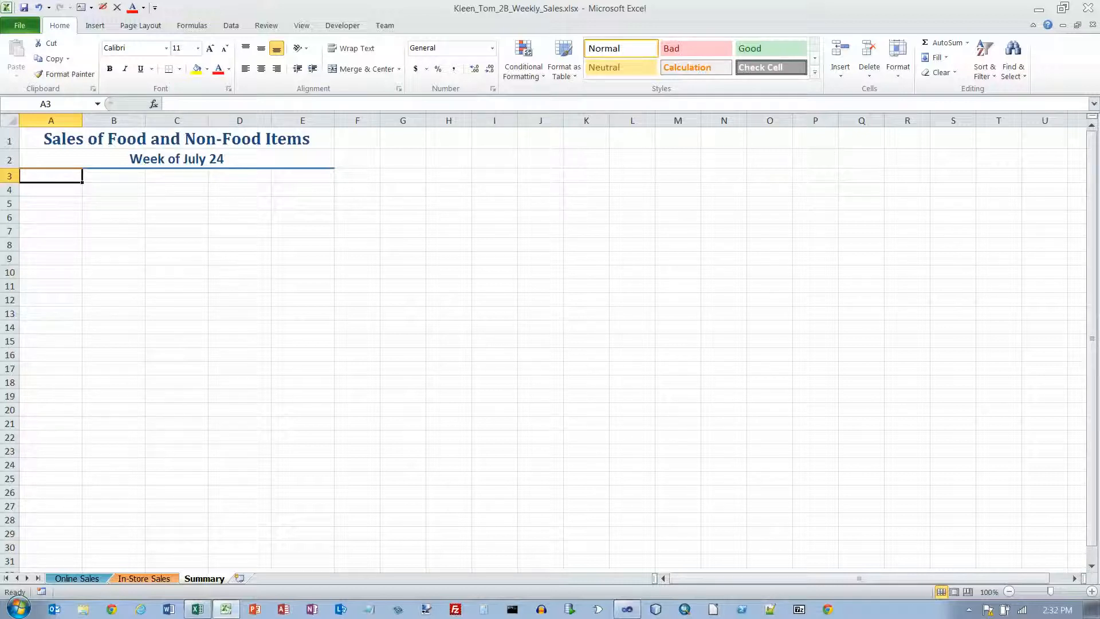
click(114, 190)
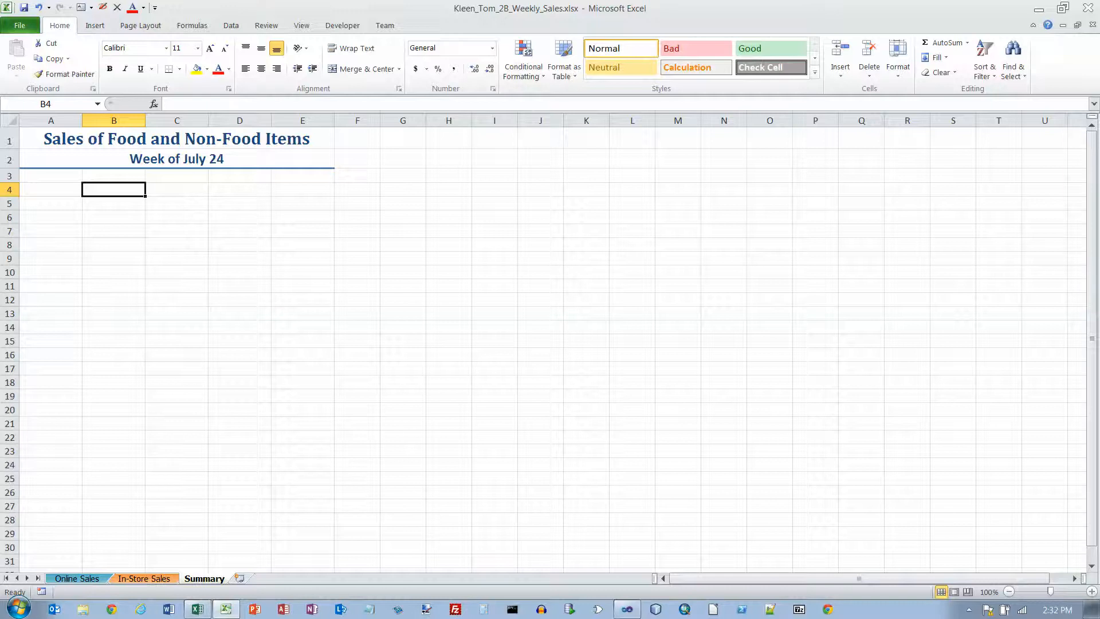
text(Food/Non-)
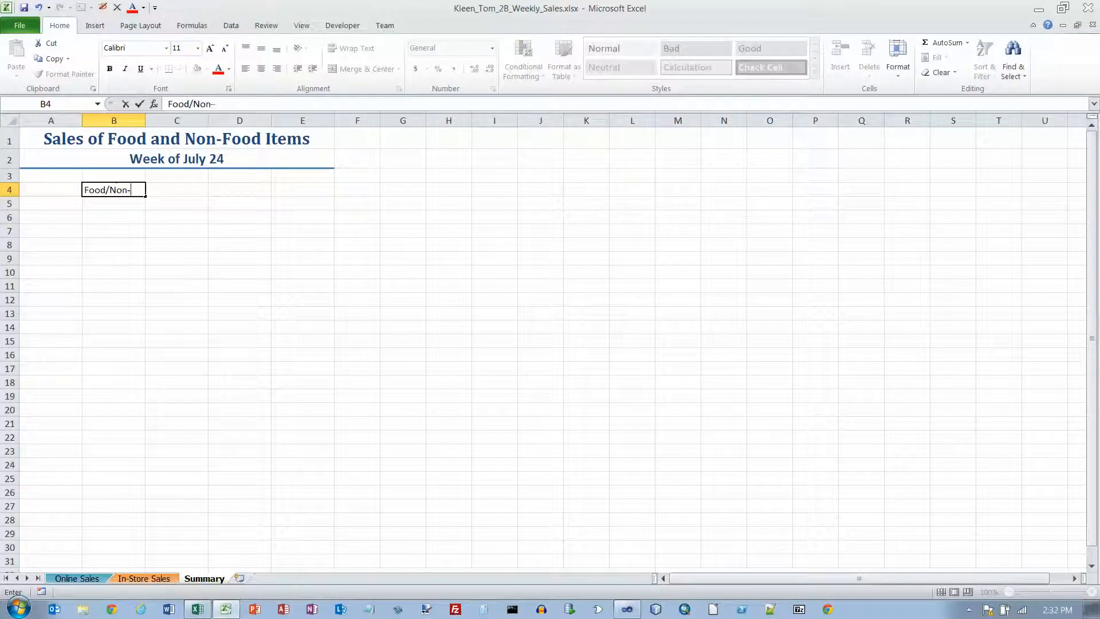
text(Food)
key(Tab)
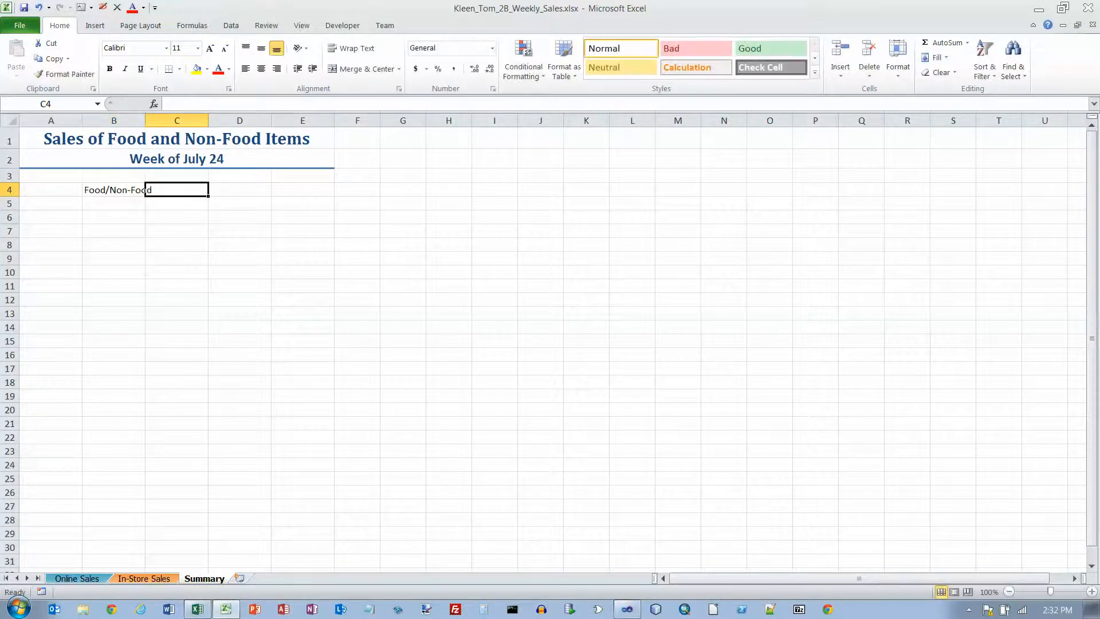
text(Food Sales)
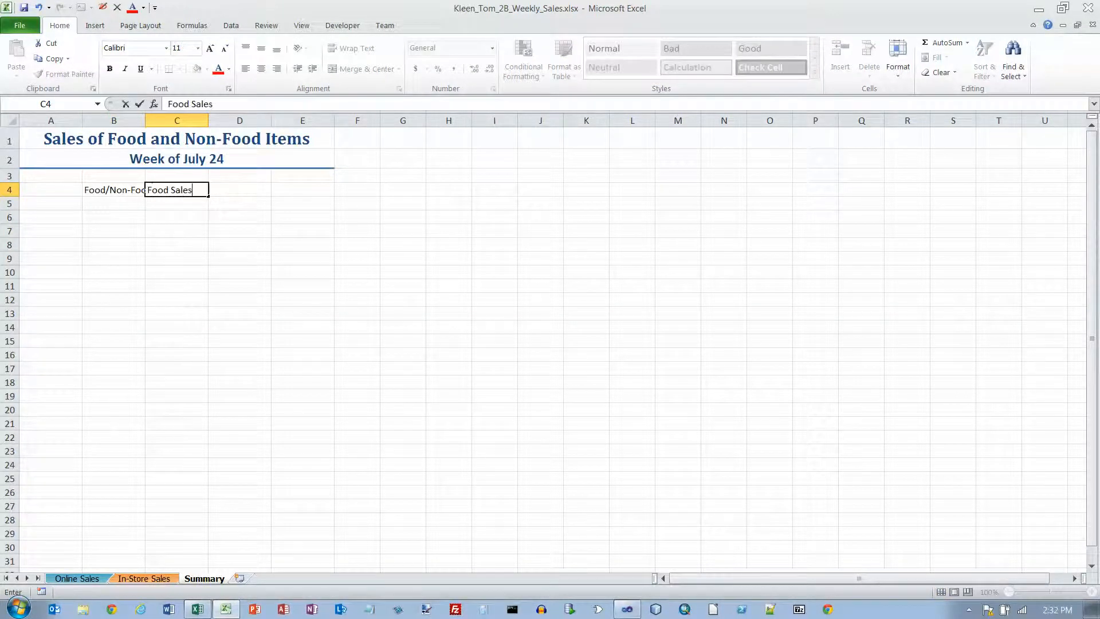
key(Tab)
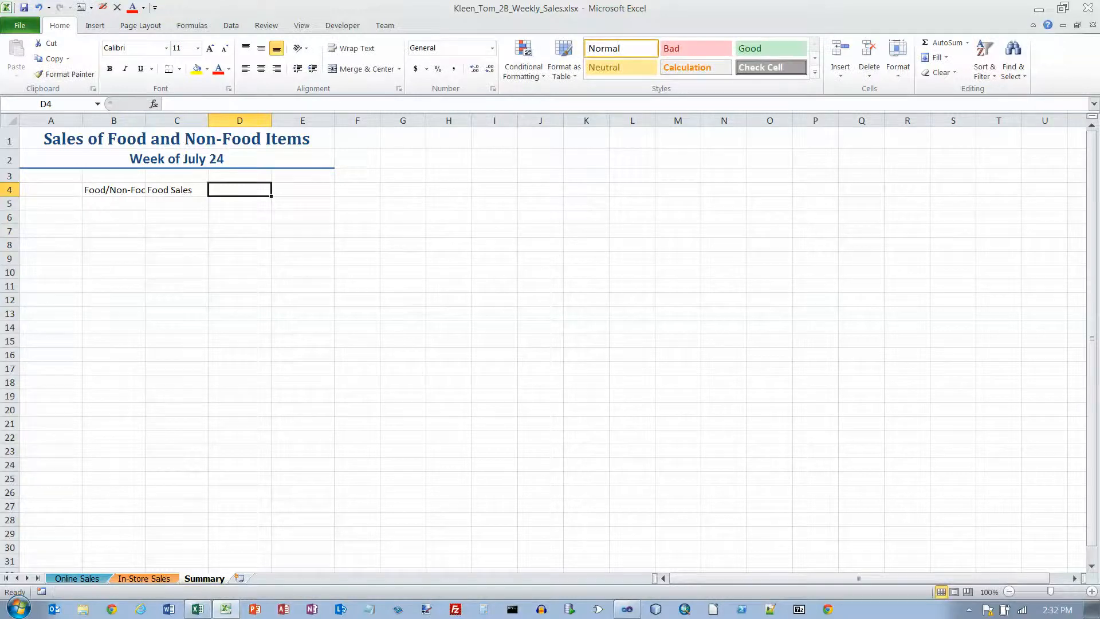
text(Non-Food)
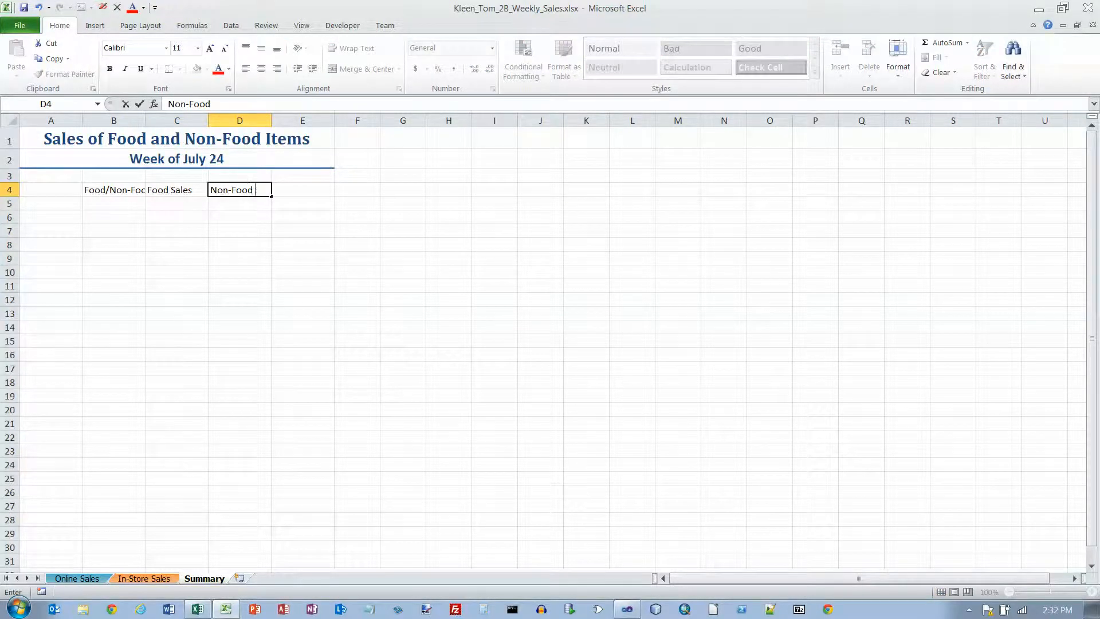
text( Sales)
key(Return)
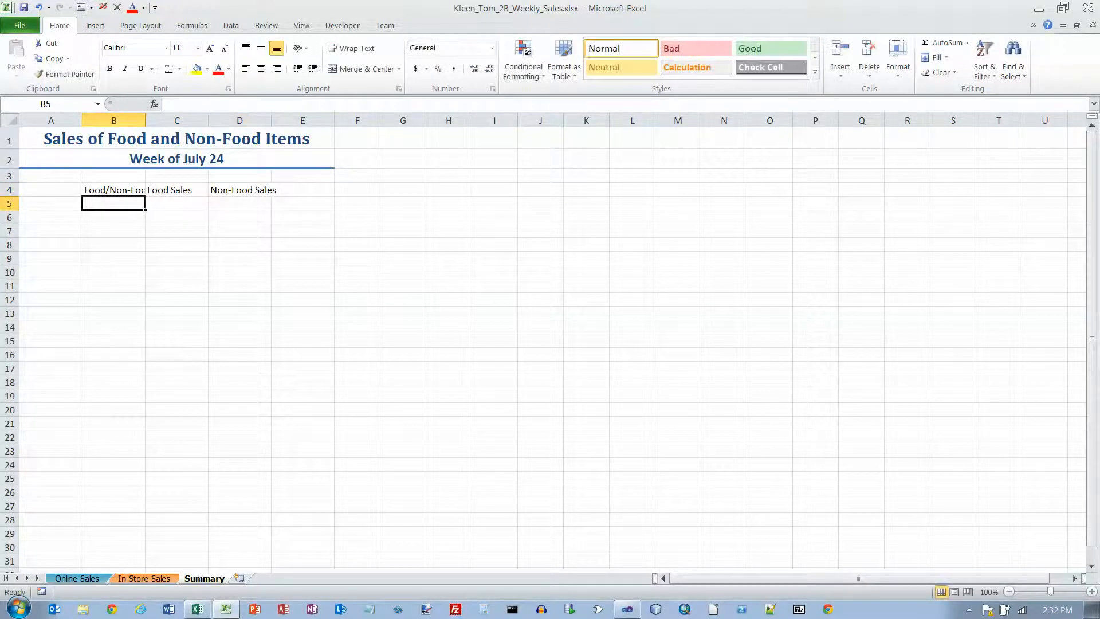
Enter the heading Total Sales in cell E4 and widen columns A through E equally to fit the headings.
key(Up)
key(Right)
key(Right)
key(Right)
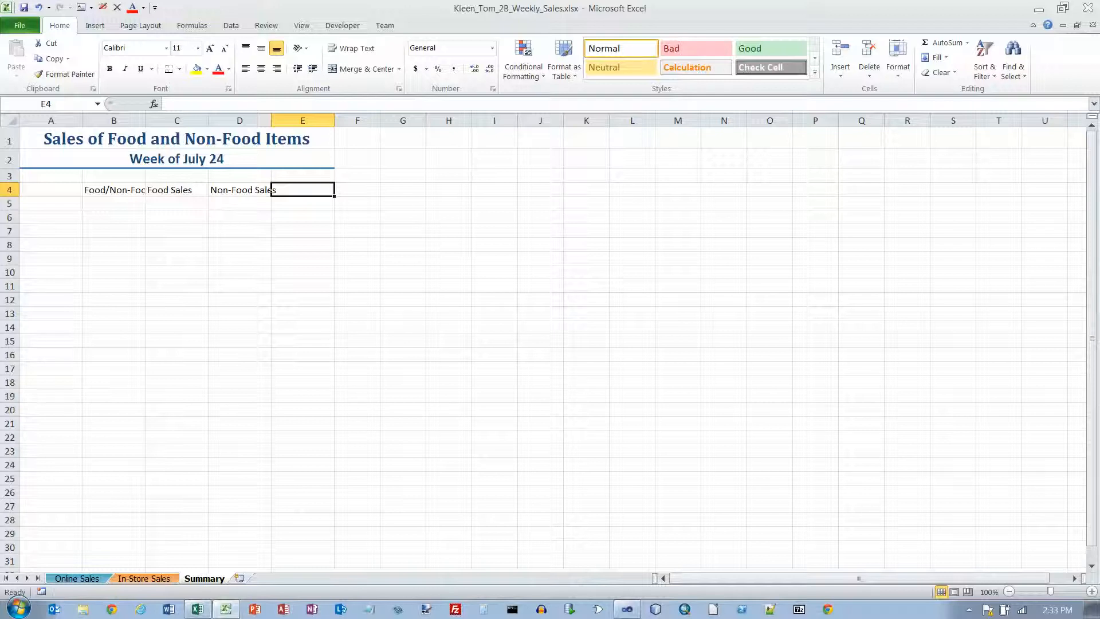
text(Total )
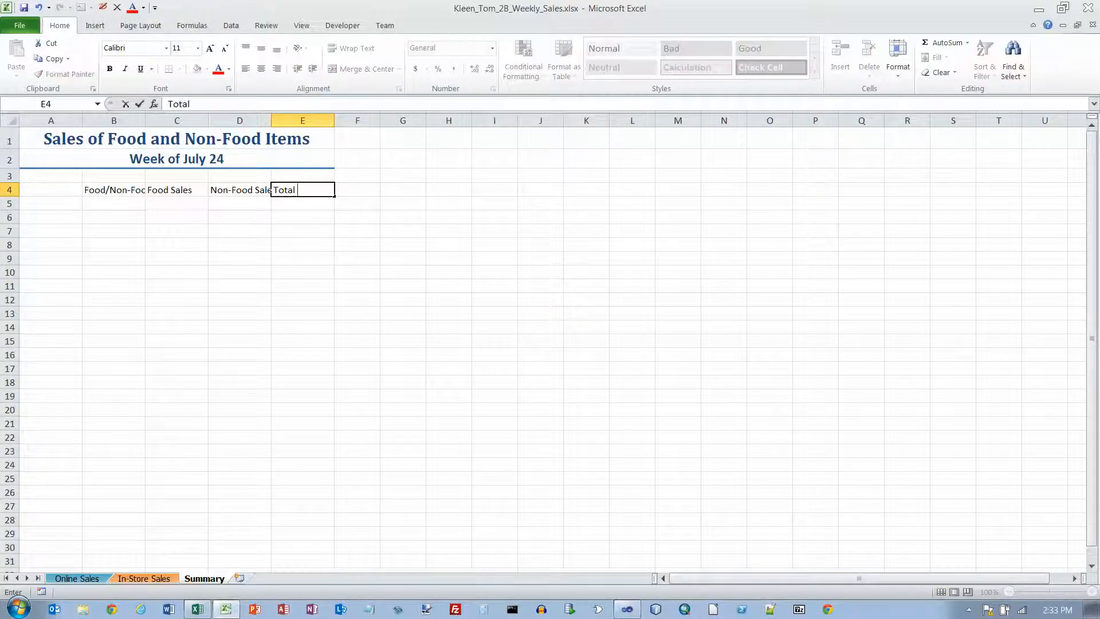
text(Sales)
key(Return)
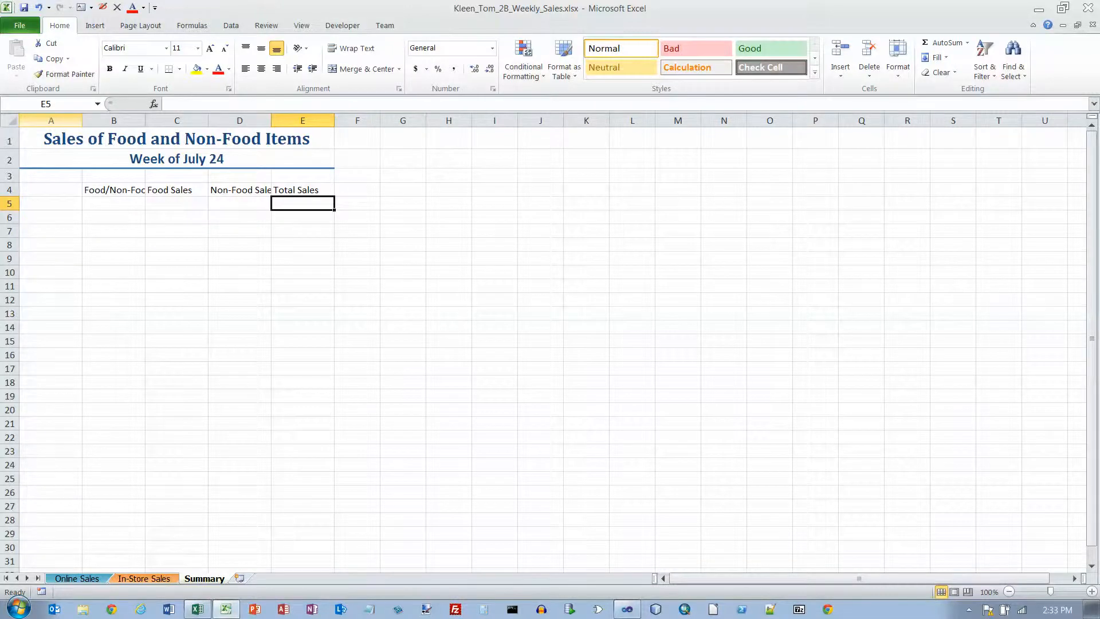
drag(51, 120, 299, 121)
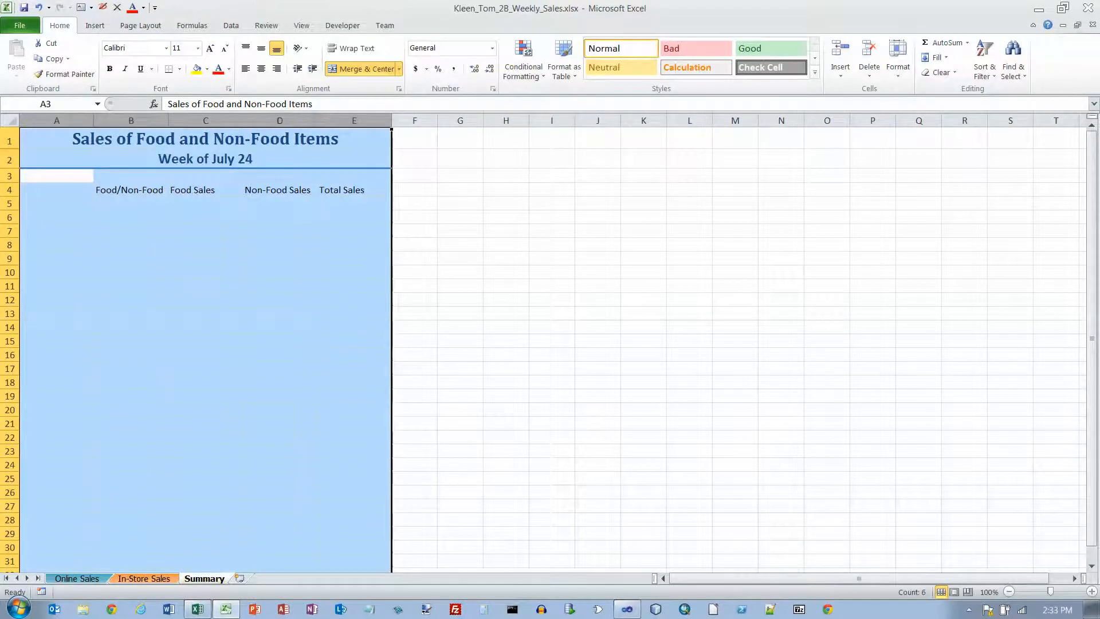
Center the column headings in B4:E4 and apply the Heading 3 cell style to them.
click(131, 190)
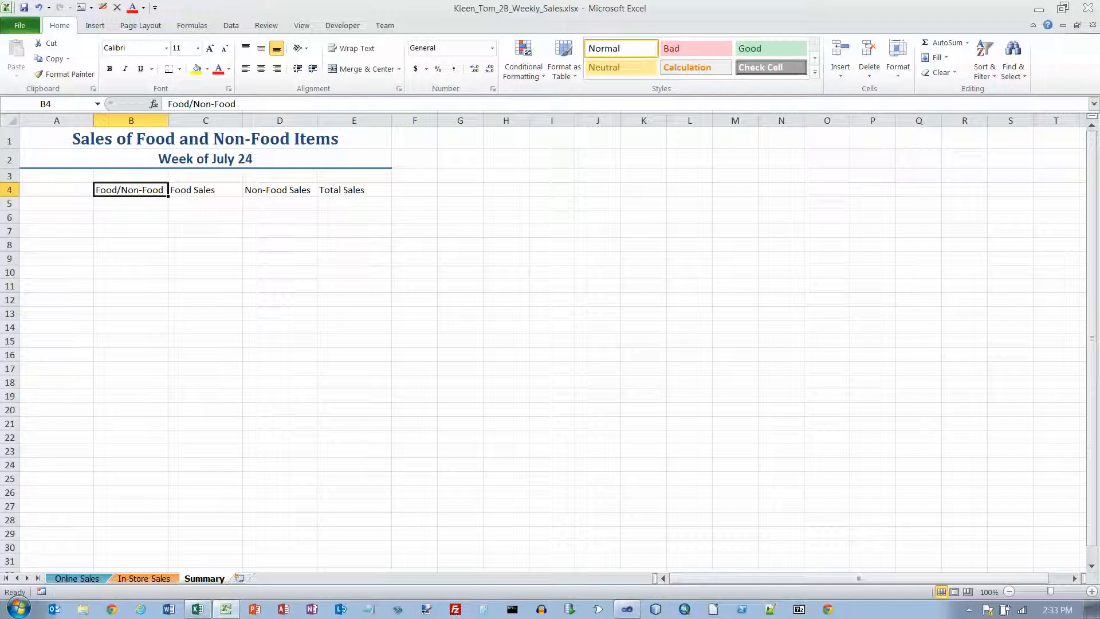
key(shift+Right)
key(shift+Right)
key(shift+Right)
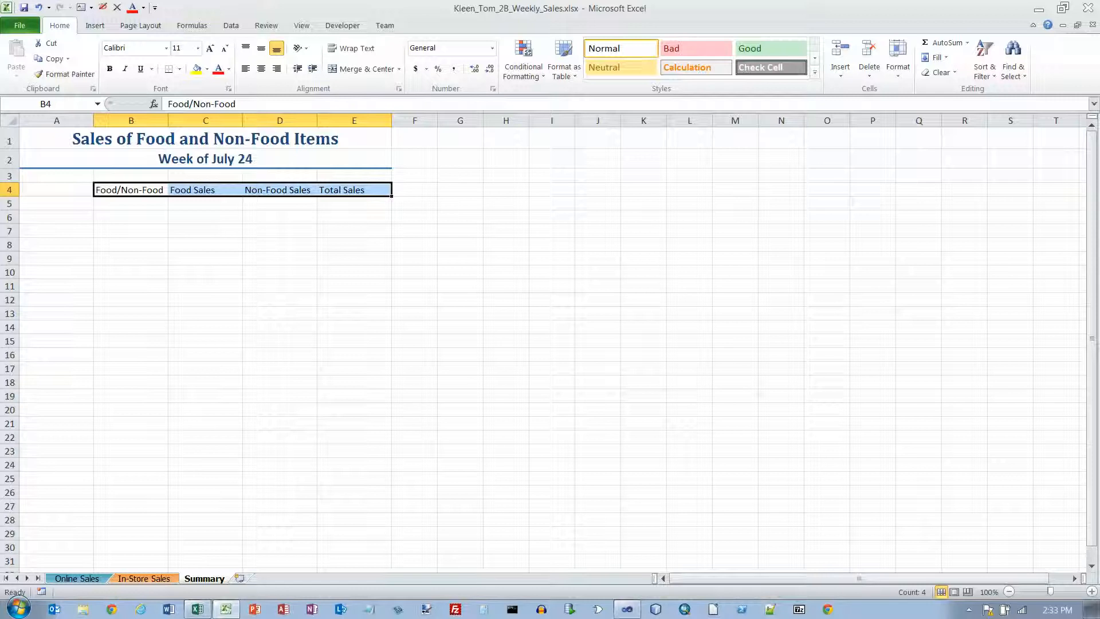
click(261, 68)
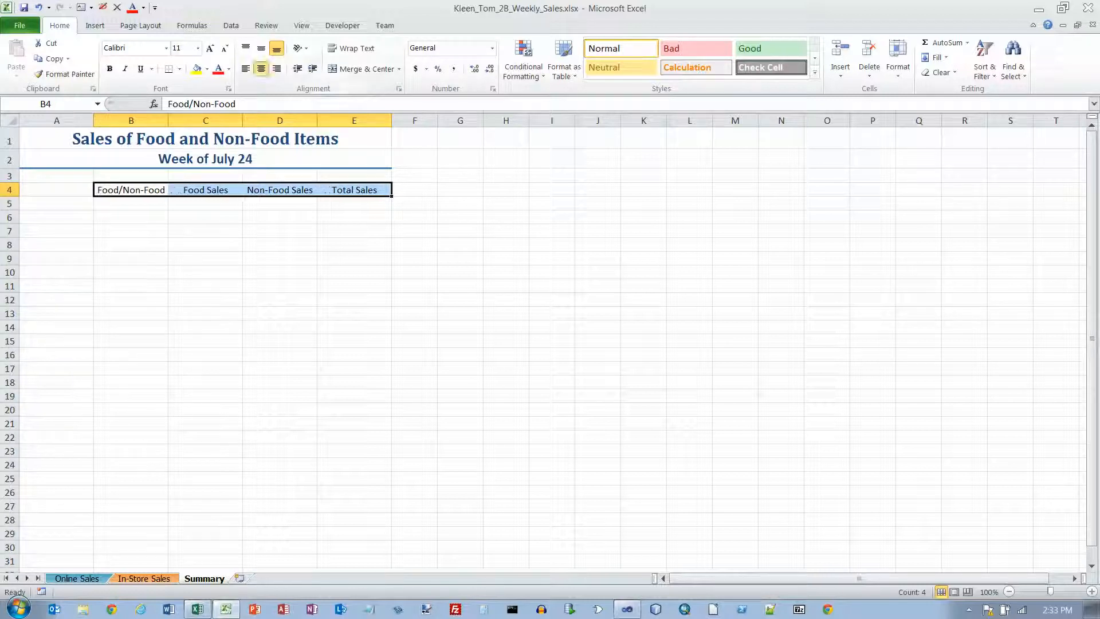
click(814, 72)
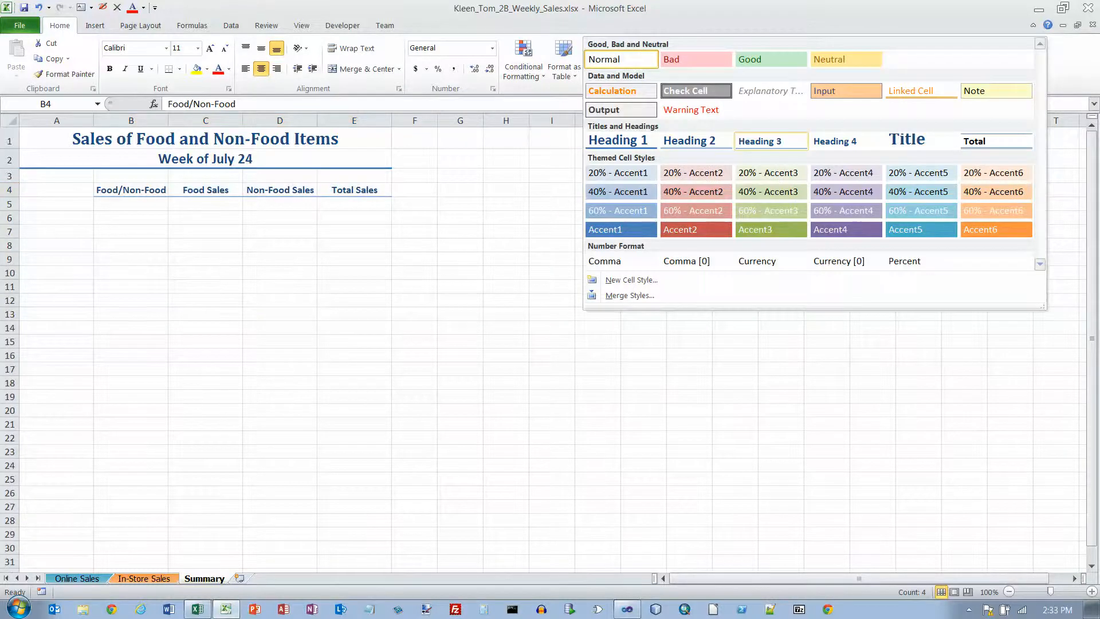
click(760, 141)
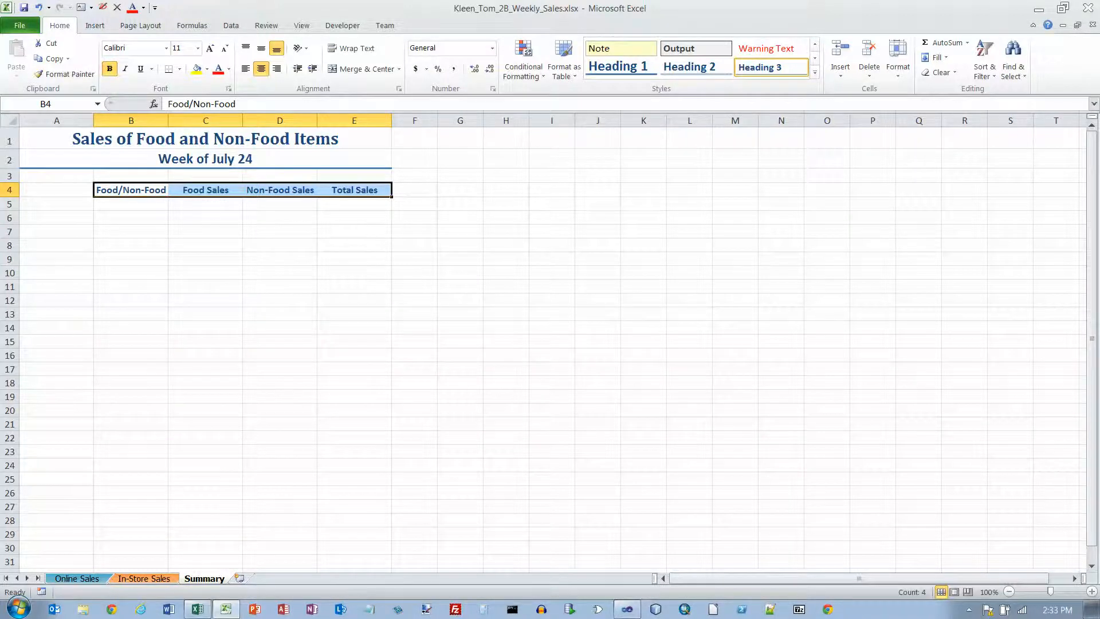
Enter the row labels Online Sales in cell A5 and In-Store Sales in cell A6.
click(57, 204)
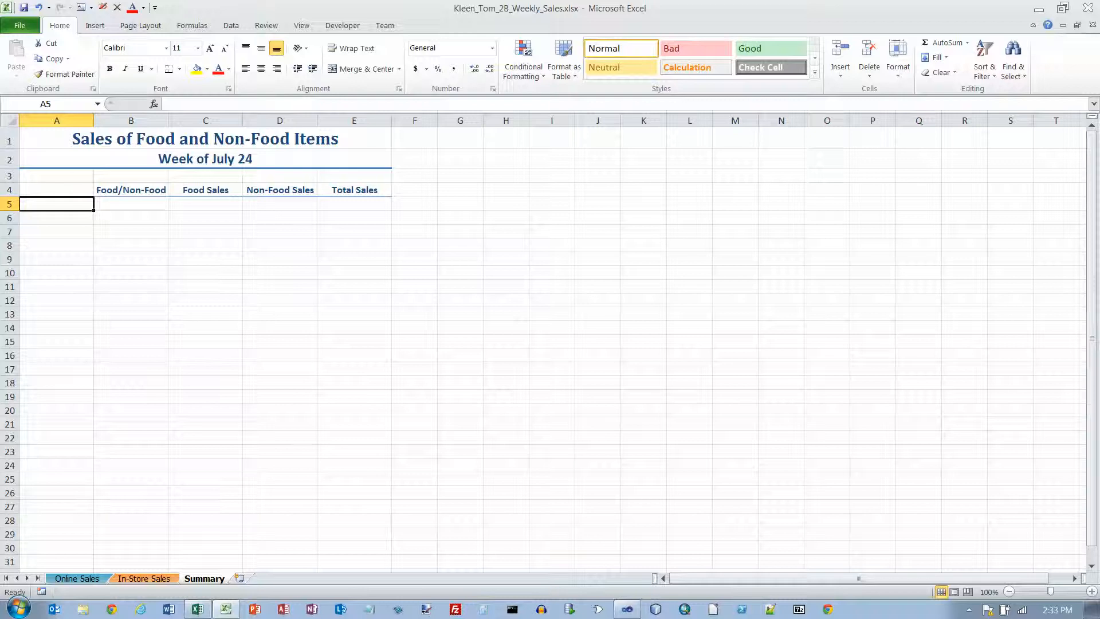
text(Online S)
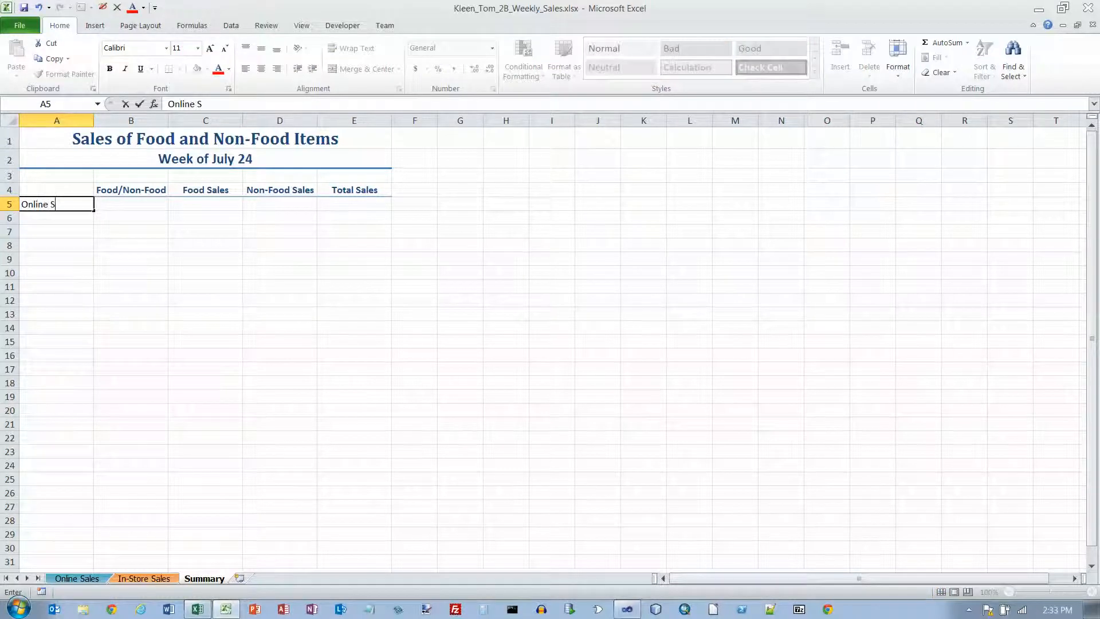
text(ales)
key(Return)
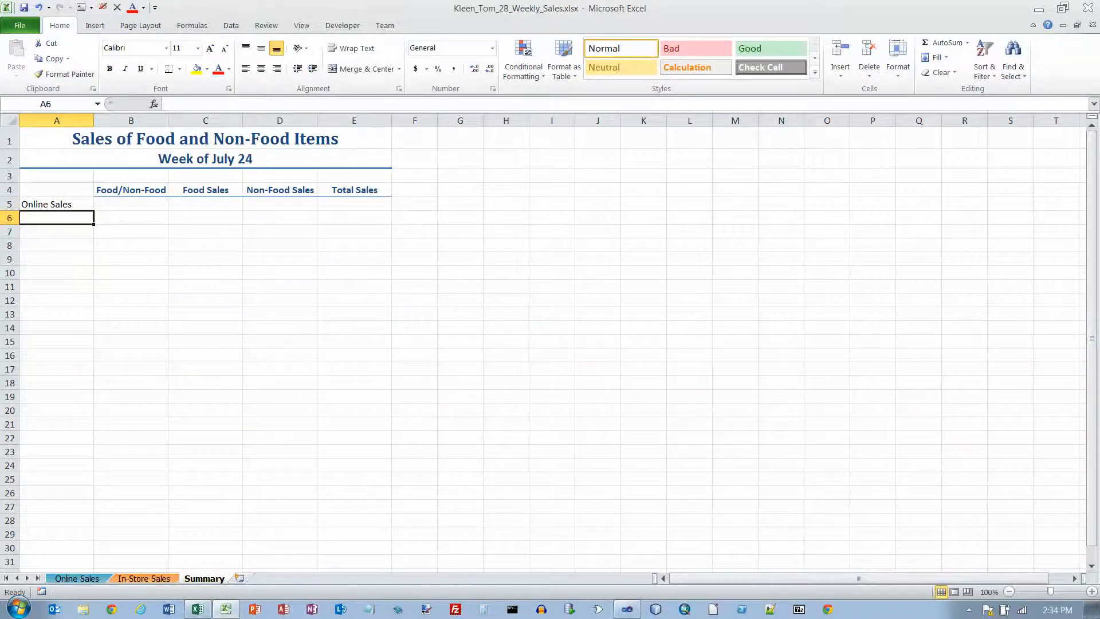
text(In-Store Sales)
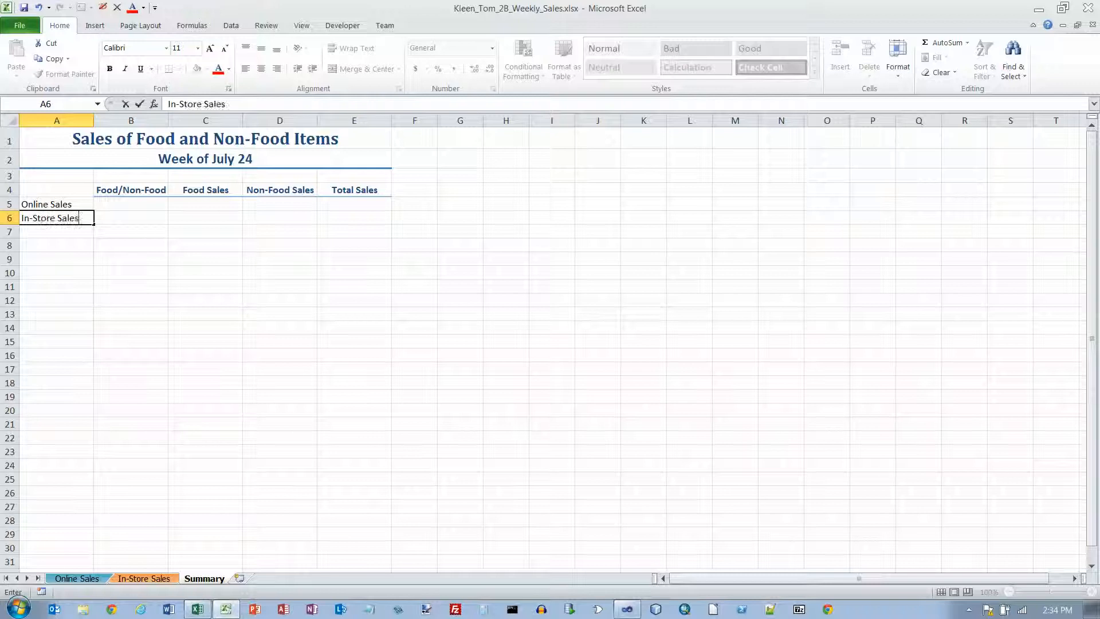
key(Return)
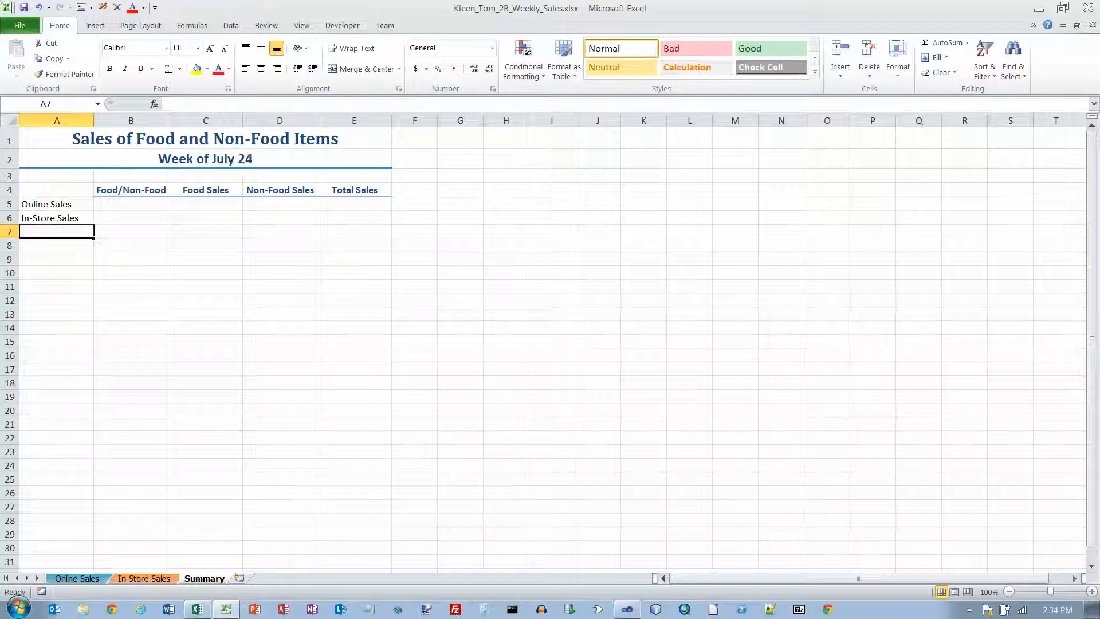
Link the online Food Sales cell C5 to the Total Food Sales total in cell E12 of the Online Sales sheet.
click(205, 204)
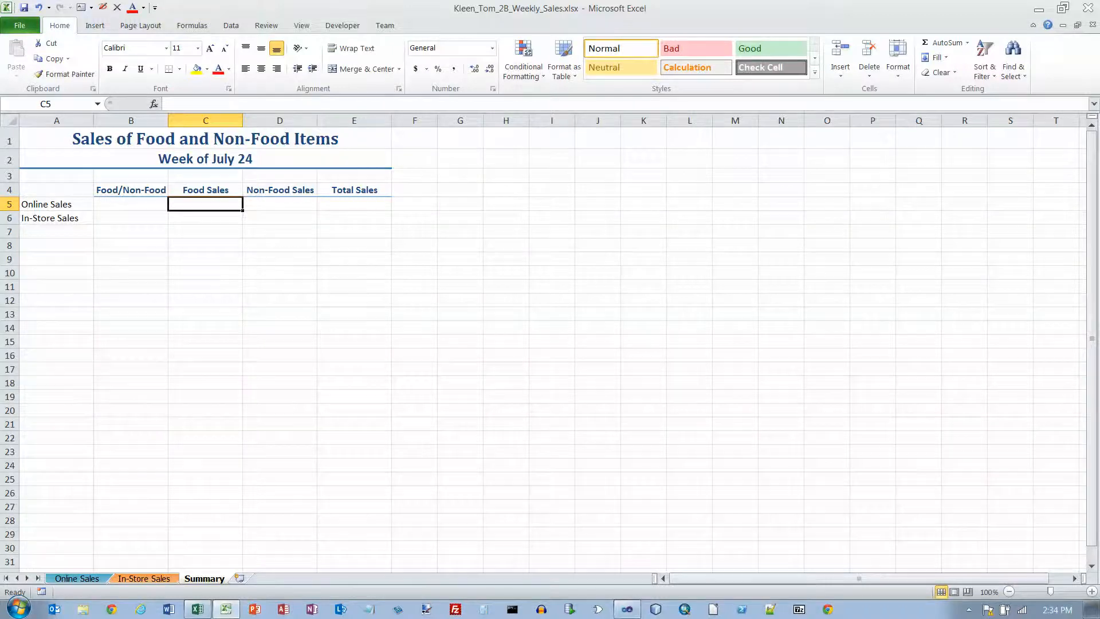
text(=)
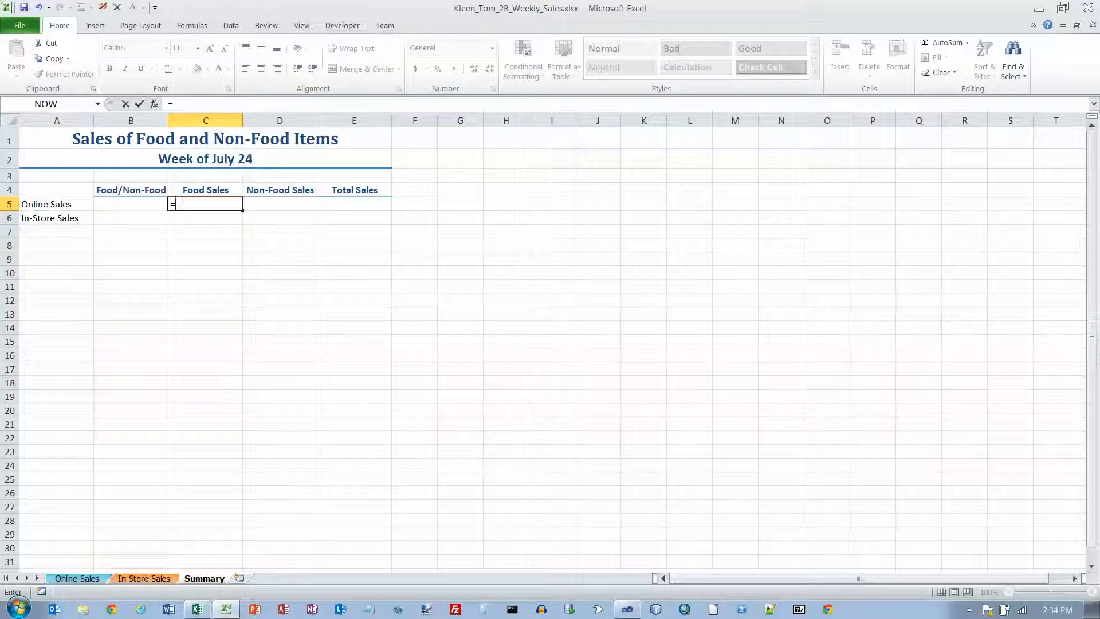
click(77, 578)
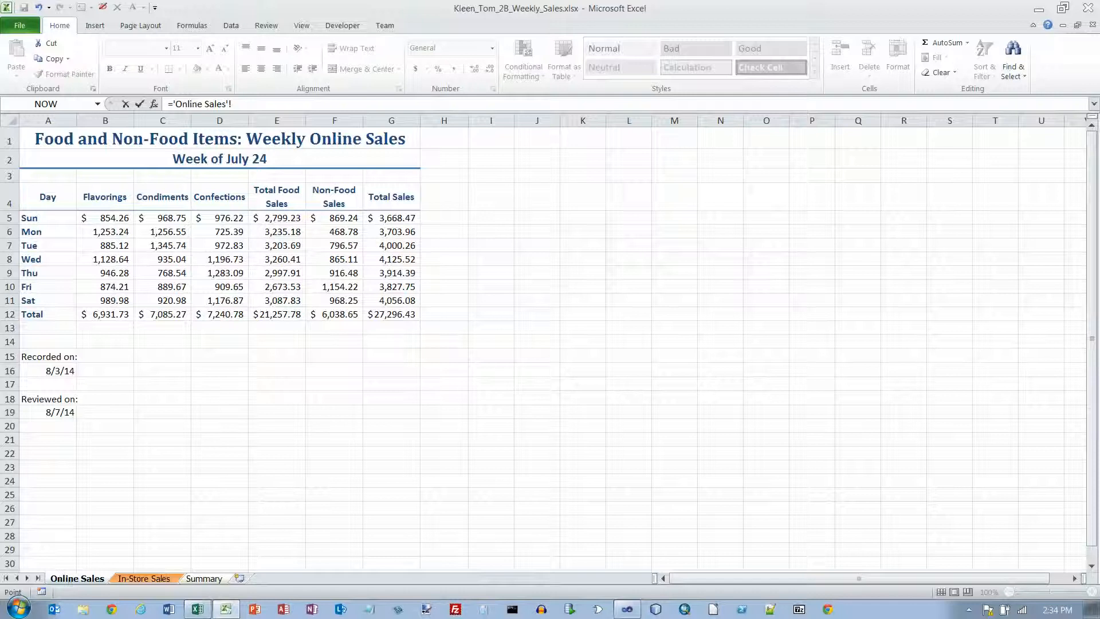
click(277, 314)
key(Return)
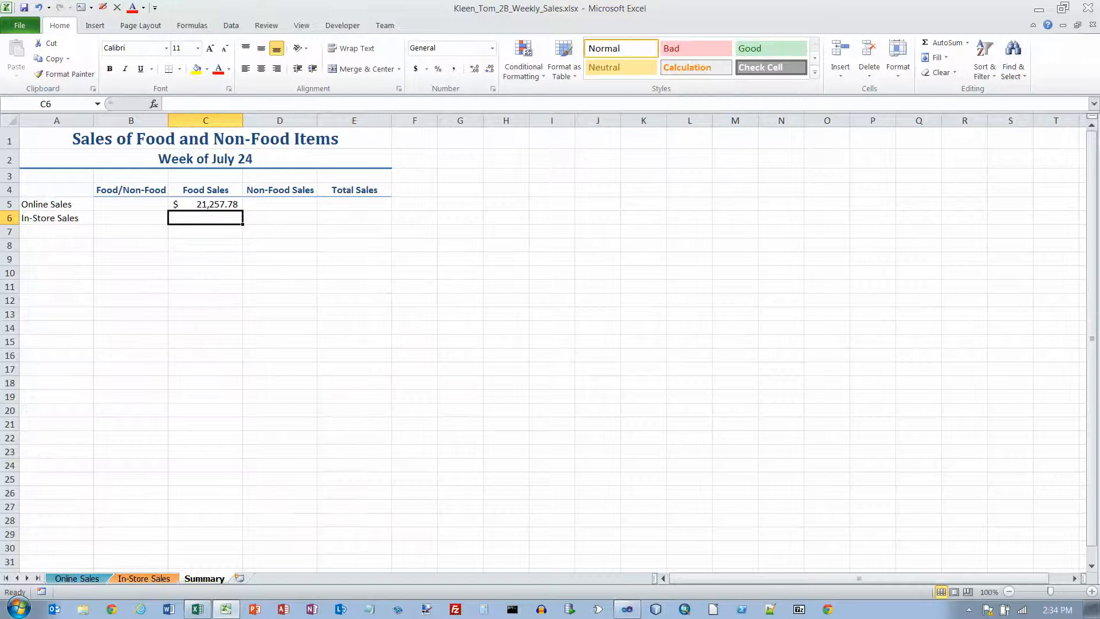
Examine the sheet name and cell reference in the formula of cell C5, leaving the formula unchanged.
key(Up)
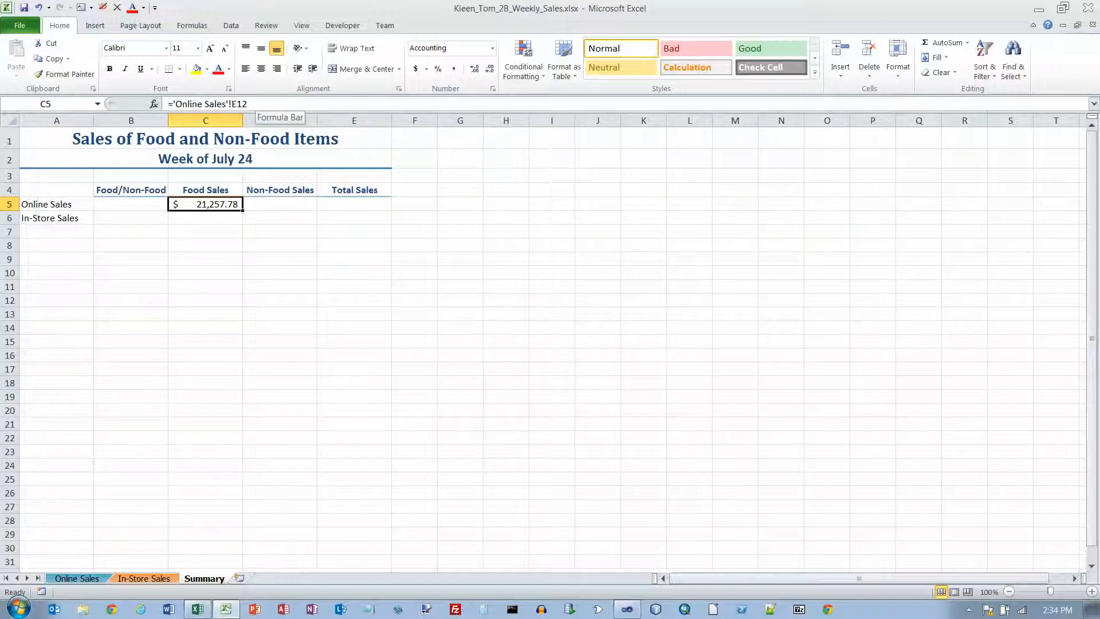
drag(228, 104, 174, 104)
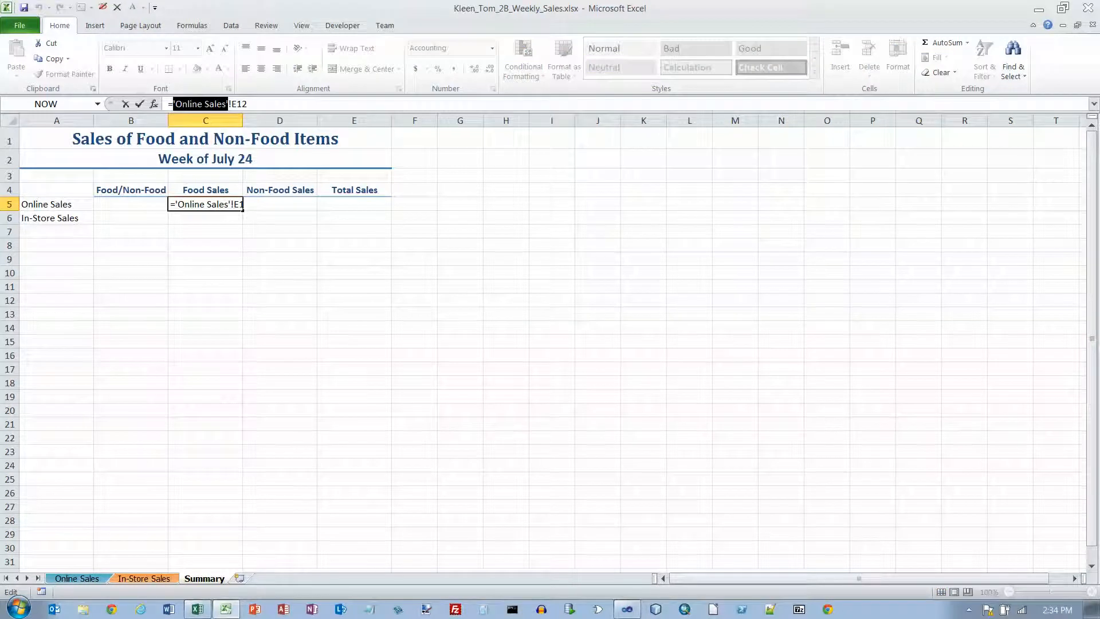
click(228, 103)
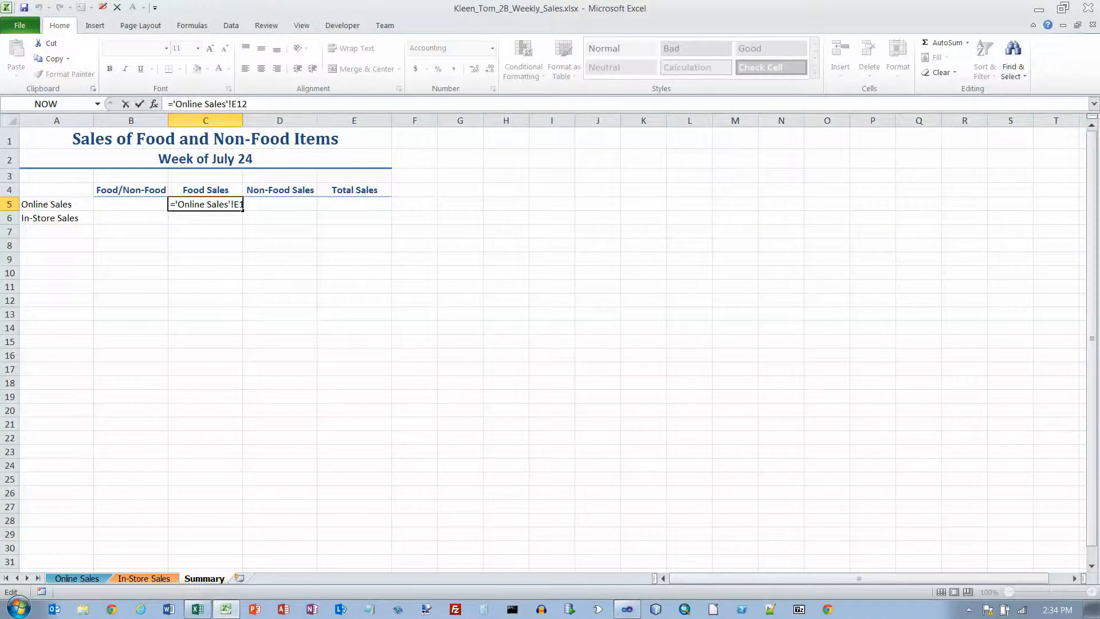
key(Return)
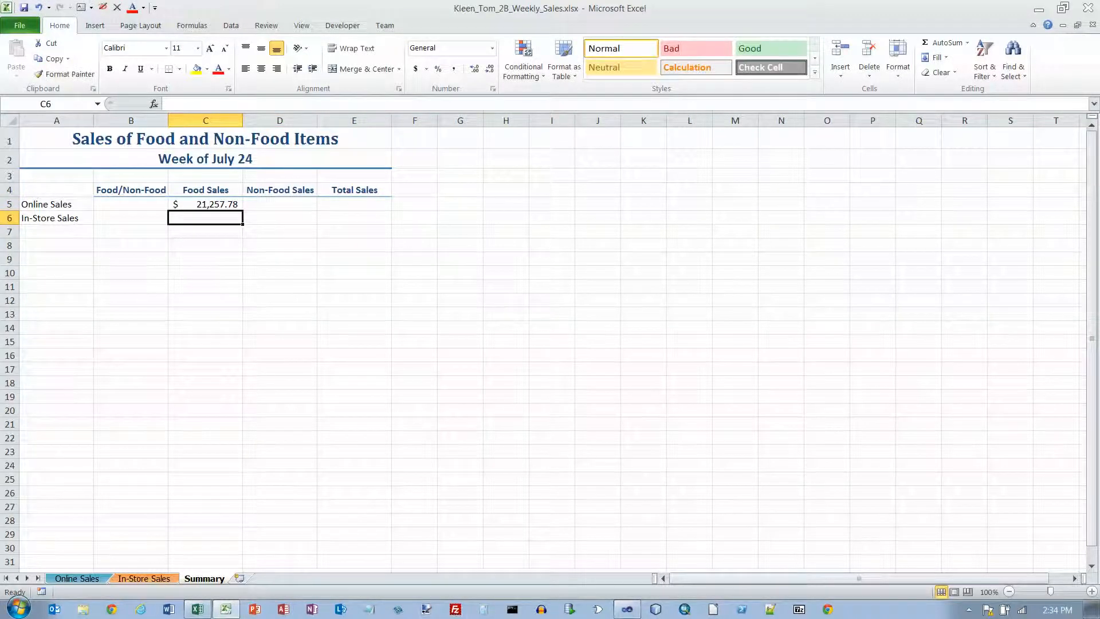
click(206, 204)
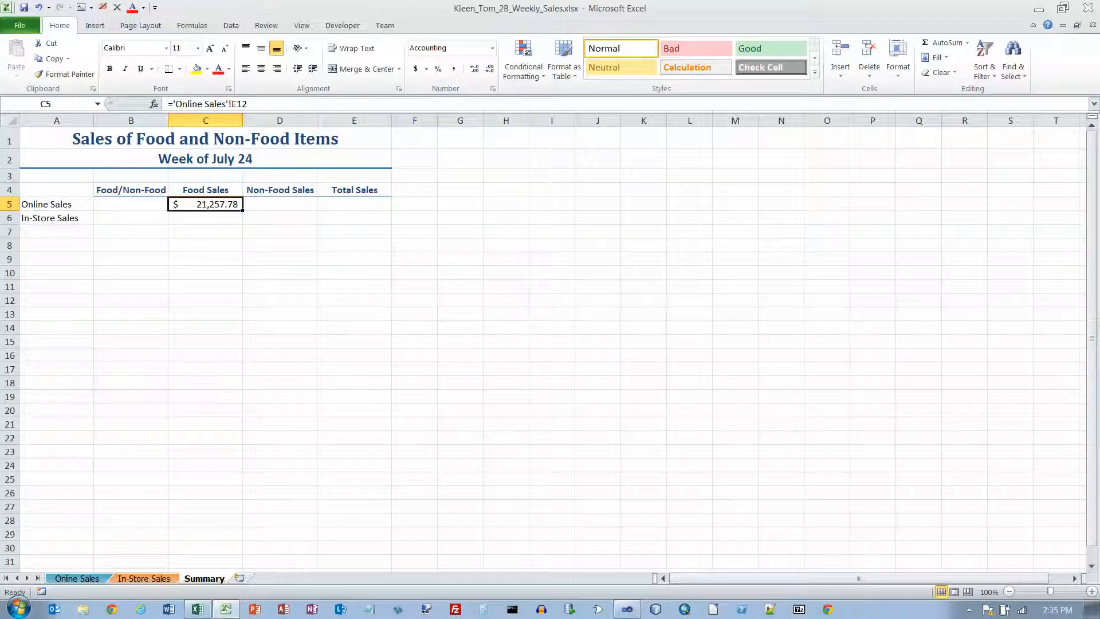
Link the online Non-Food Sales cell D5 to the Non-Food Sales total in cell F12 of the Online Sales sheet.
click(280, 204)
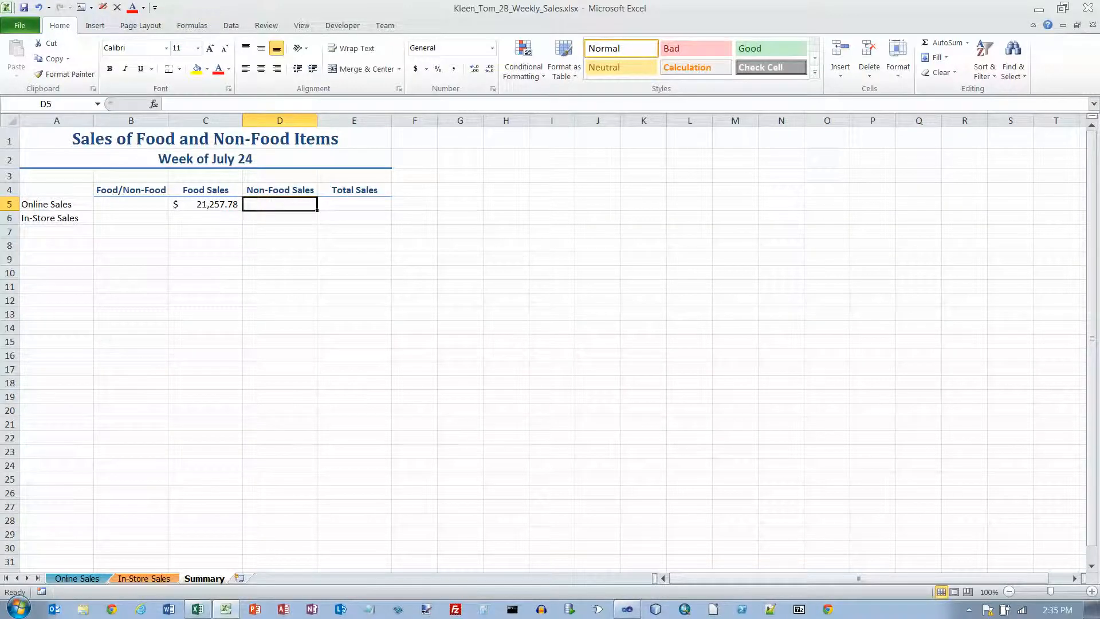
text(=)
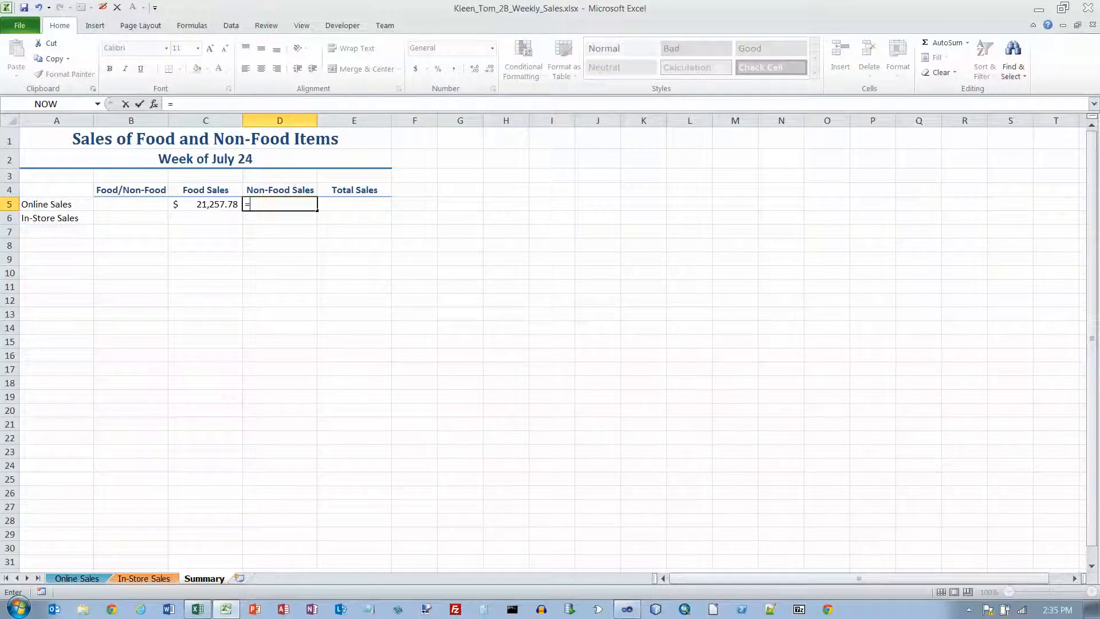
click(77, 578)
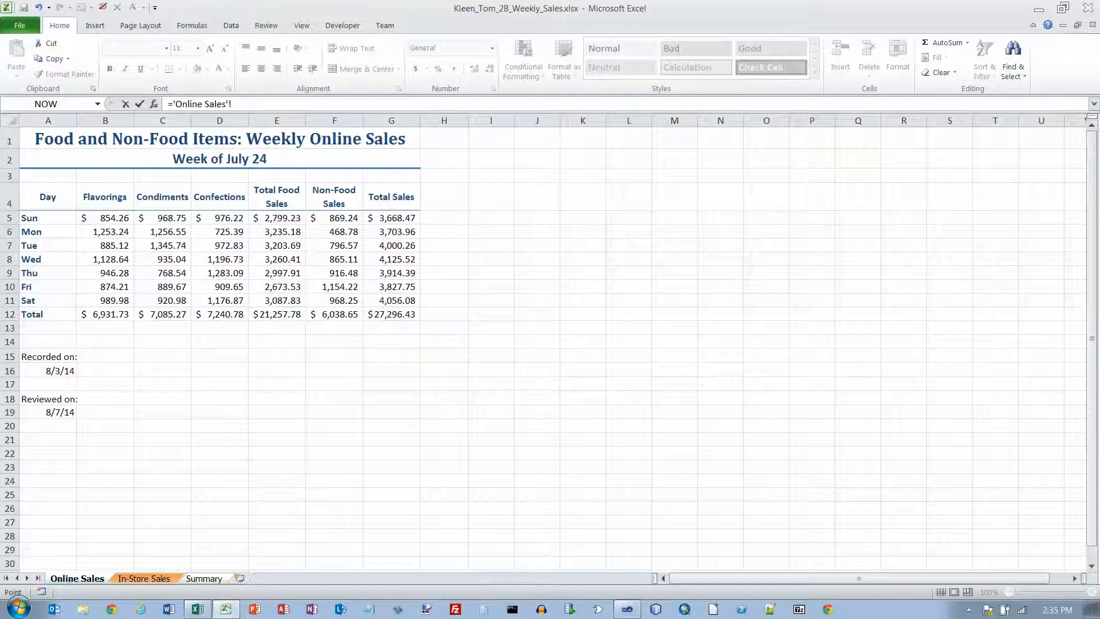
click(334, 314)
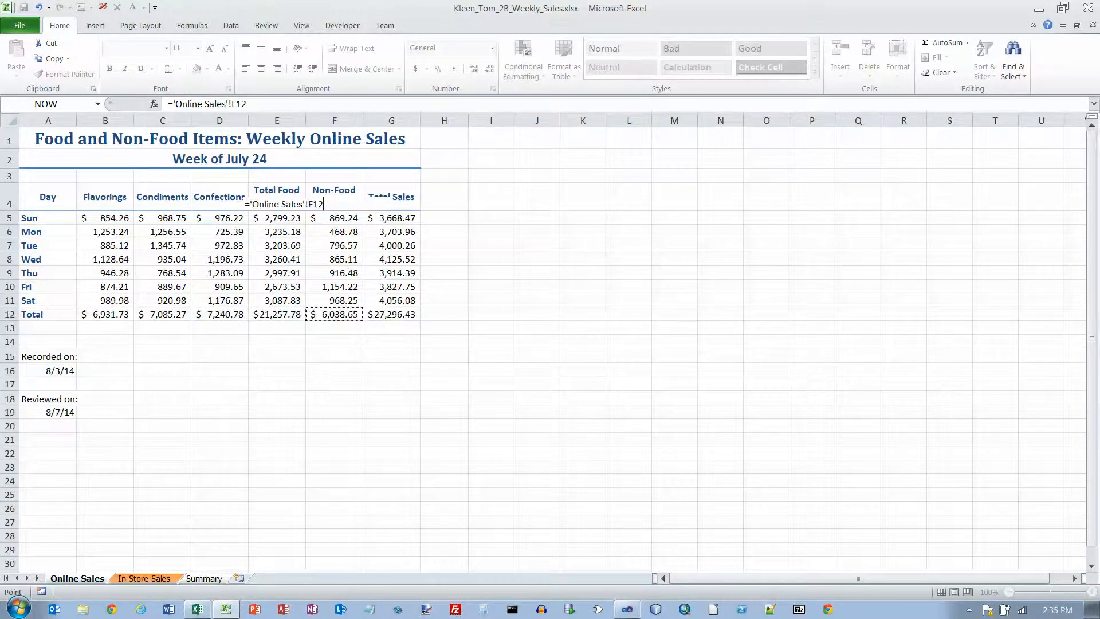
key(Return)
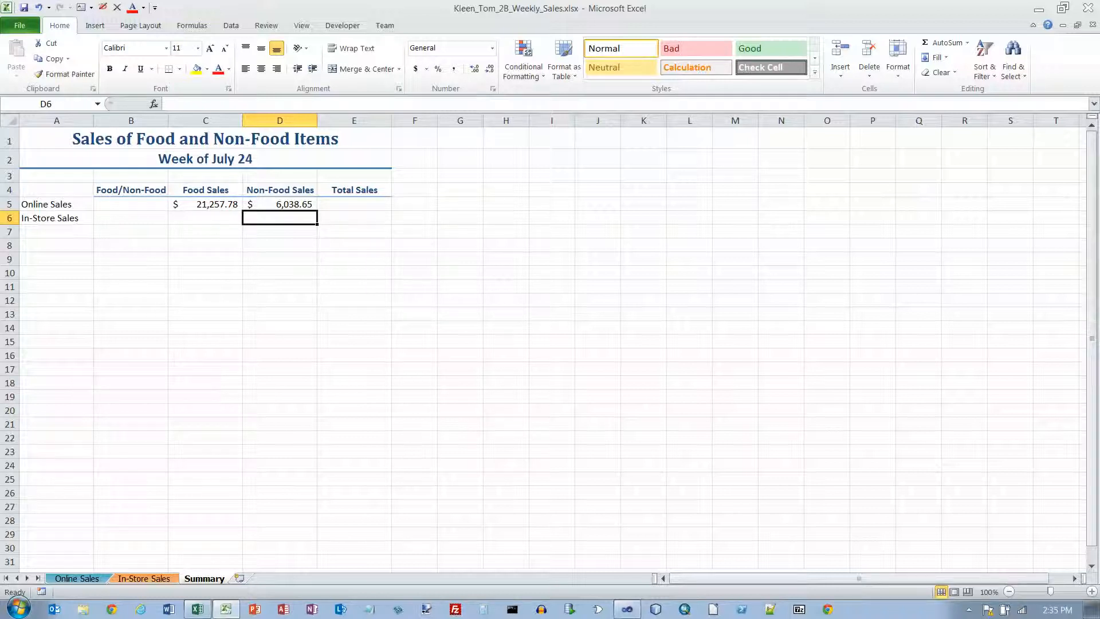
Link the in-store Food Sales cell C6 to the Total Food Sales total in cell E12 of the In-Store Sales sheet.
click(205, 218)
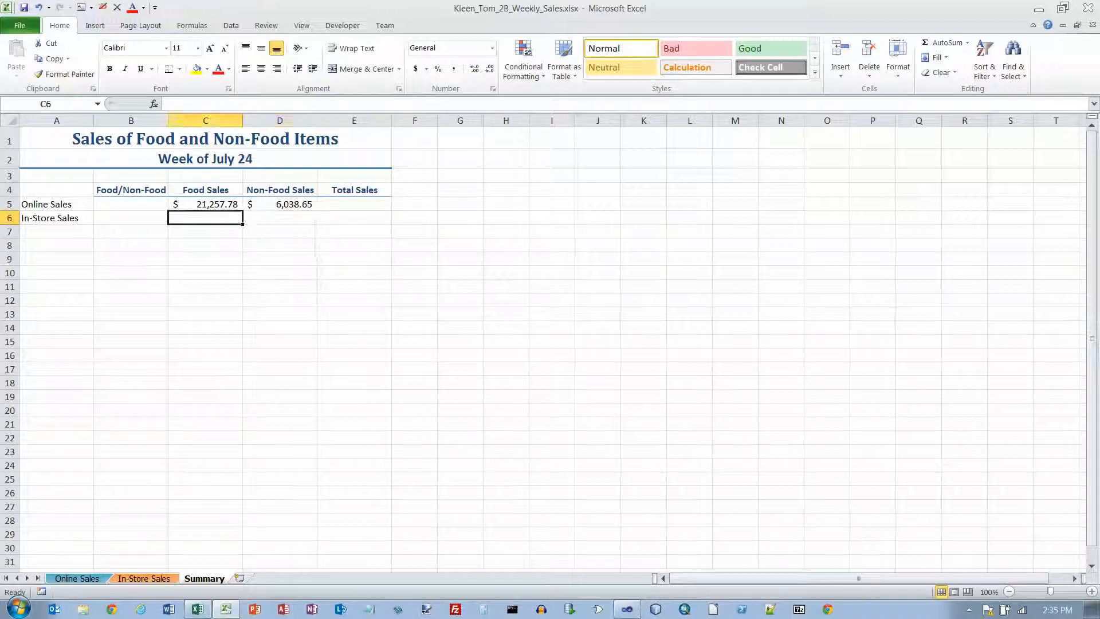
text(=)
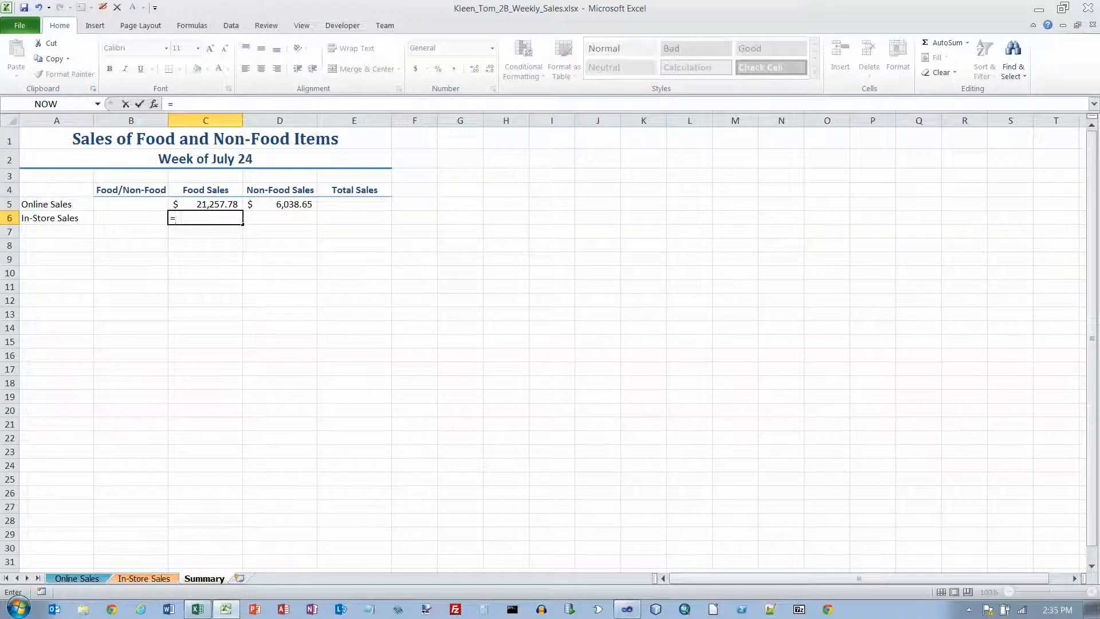
click(144, 579)
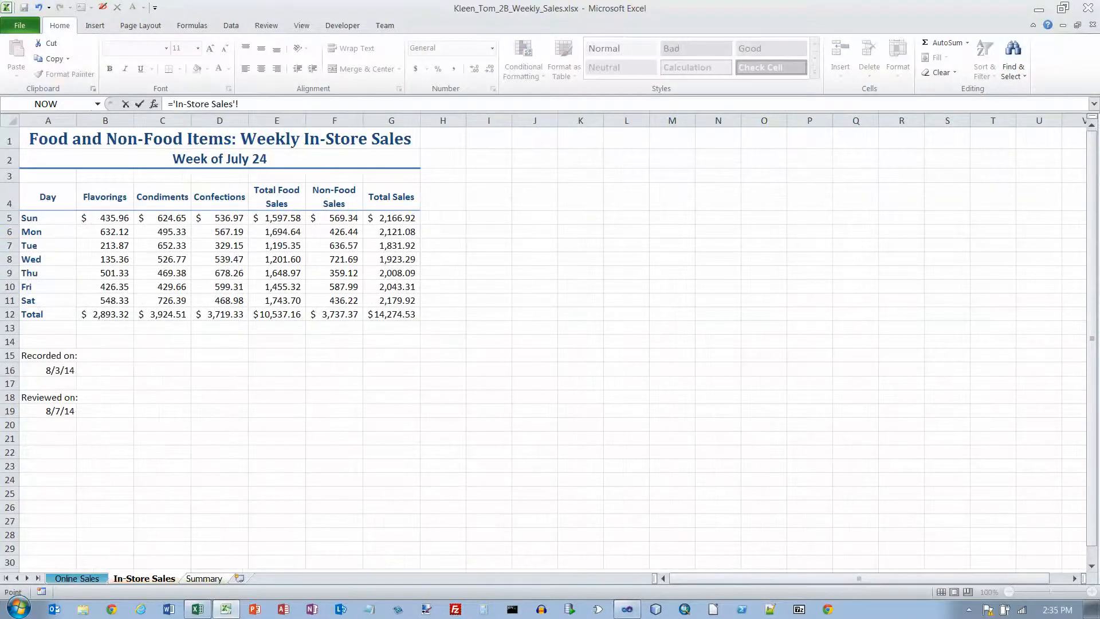
click(277, 315)
key(Return)
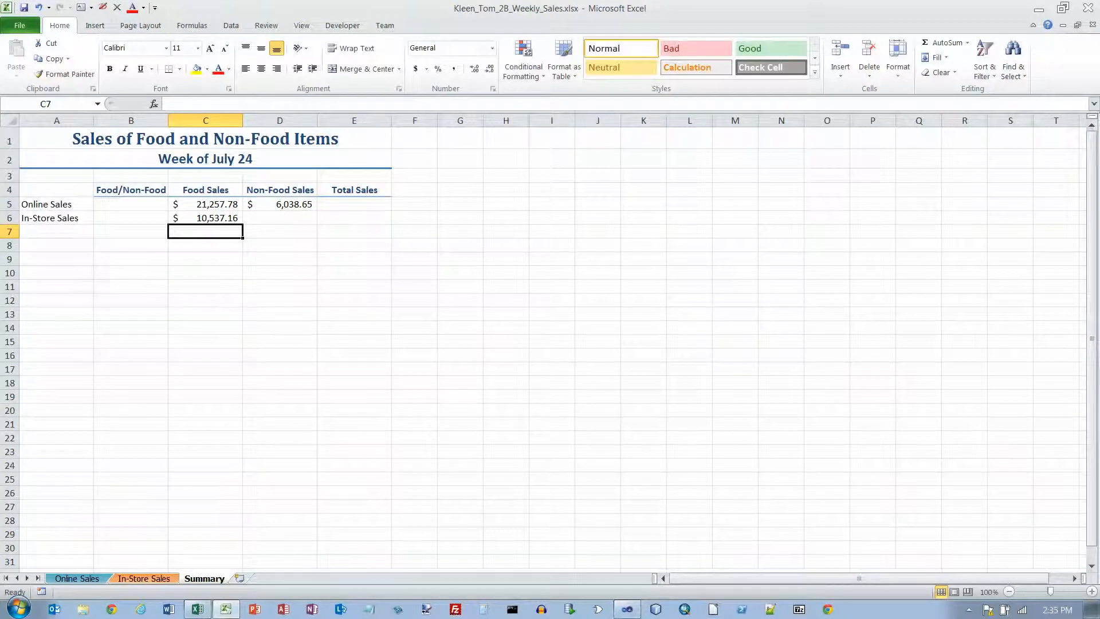
click(280, 218)
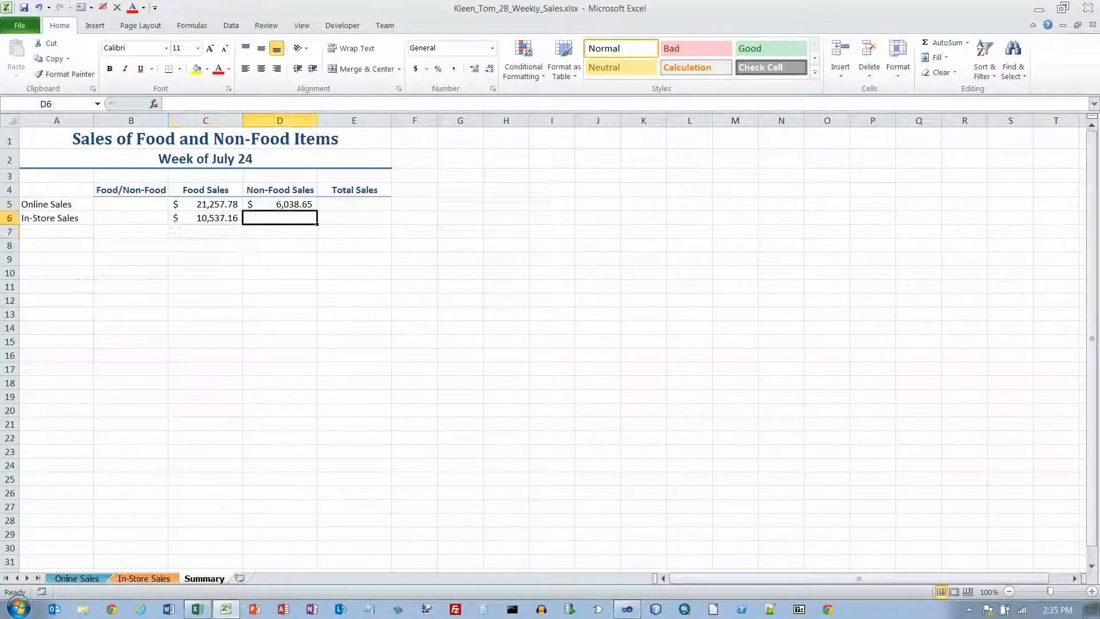
text(=)
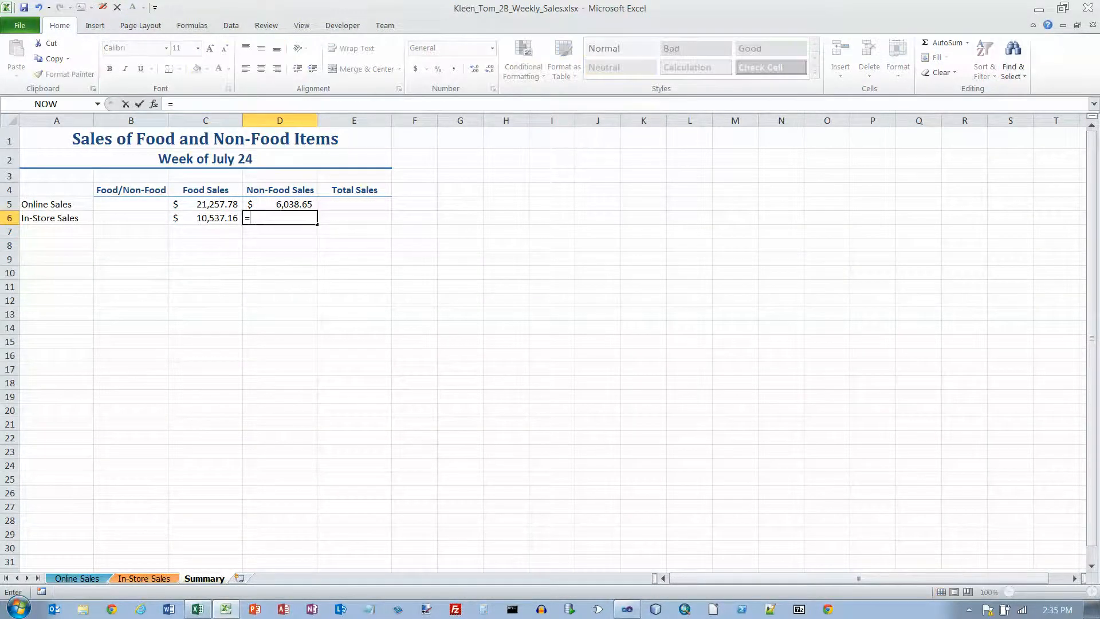
click(77, 578)
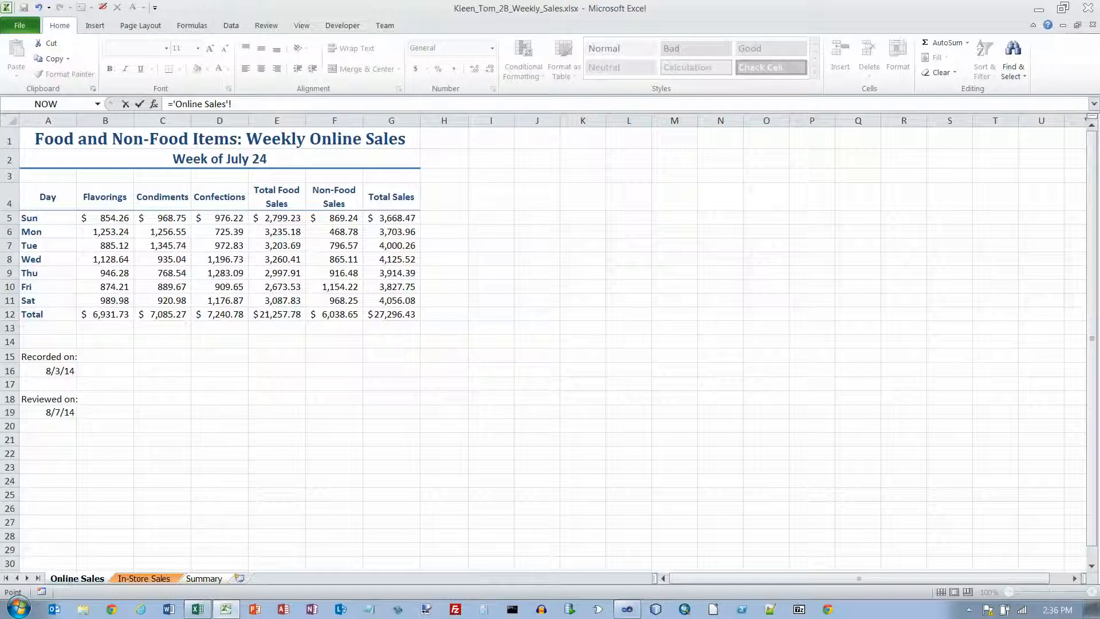
click(334, 314)
key(Return)
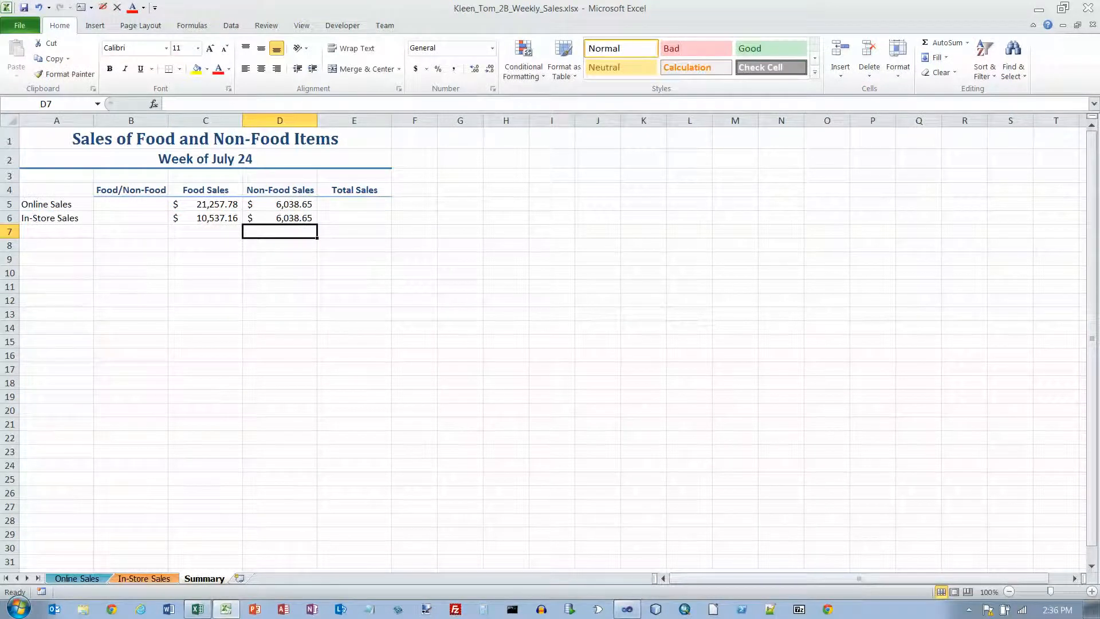
click(279, 205)
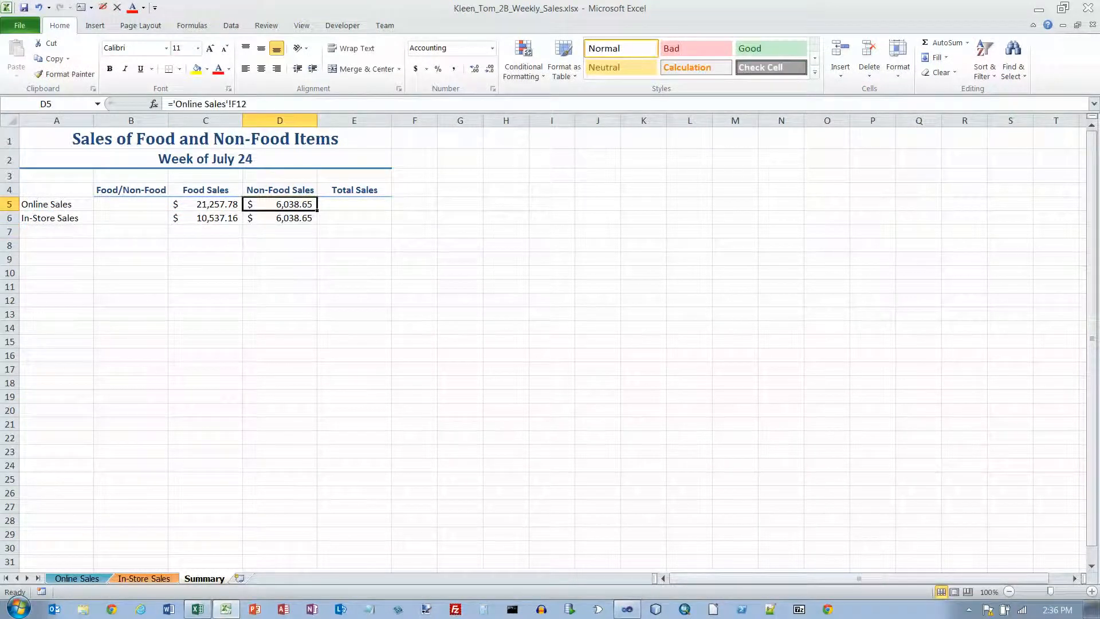
click(297, 222)
key(Delete)
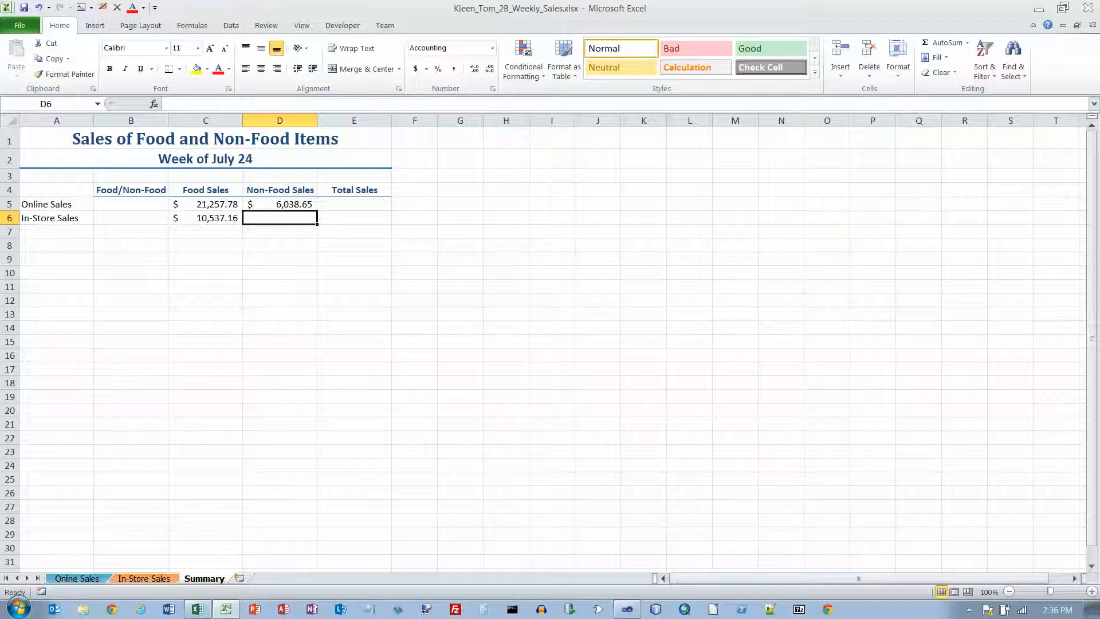
click(143, 578)
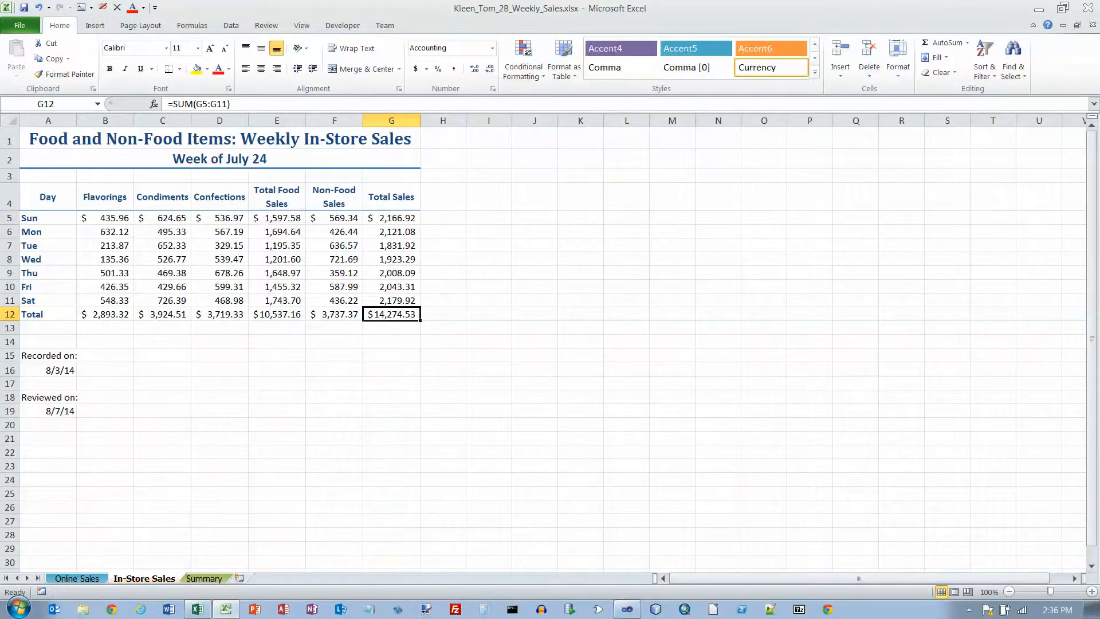
click(334, 314)
click(334, 328)
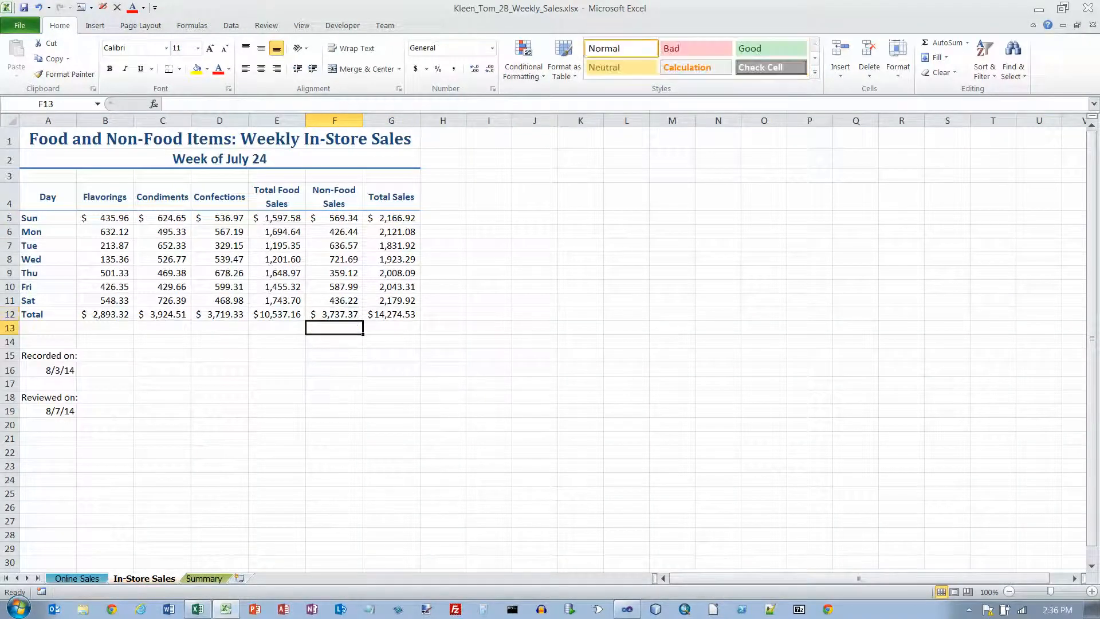
click(204, 579)
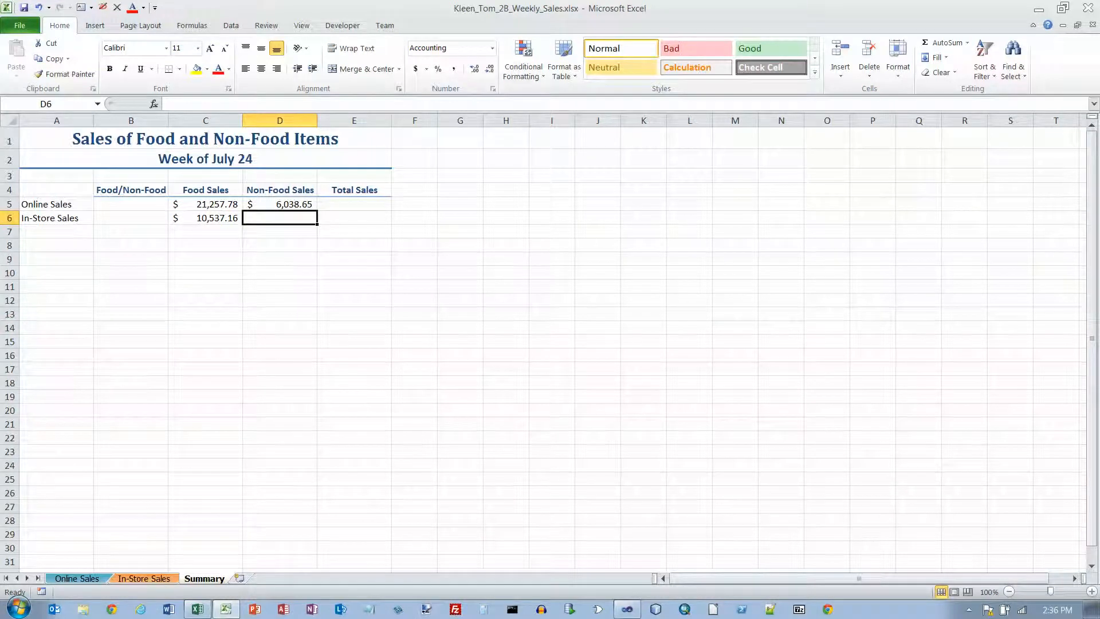
key(ctrl+z)
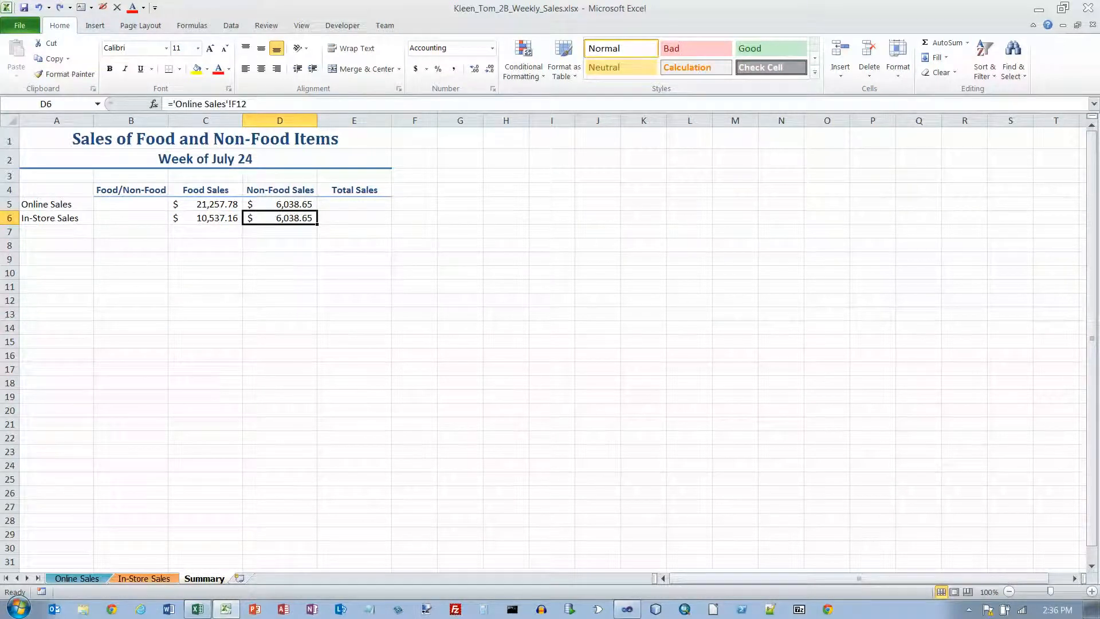
key(Delete)
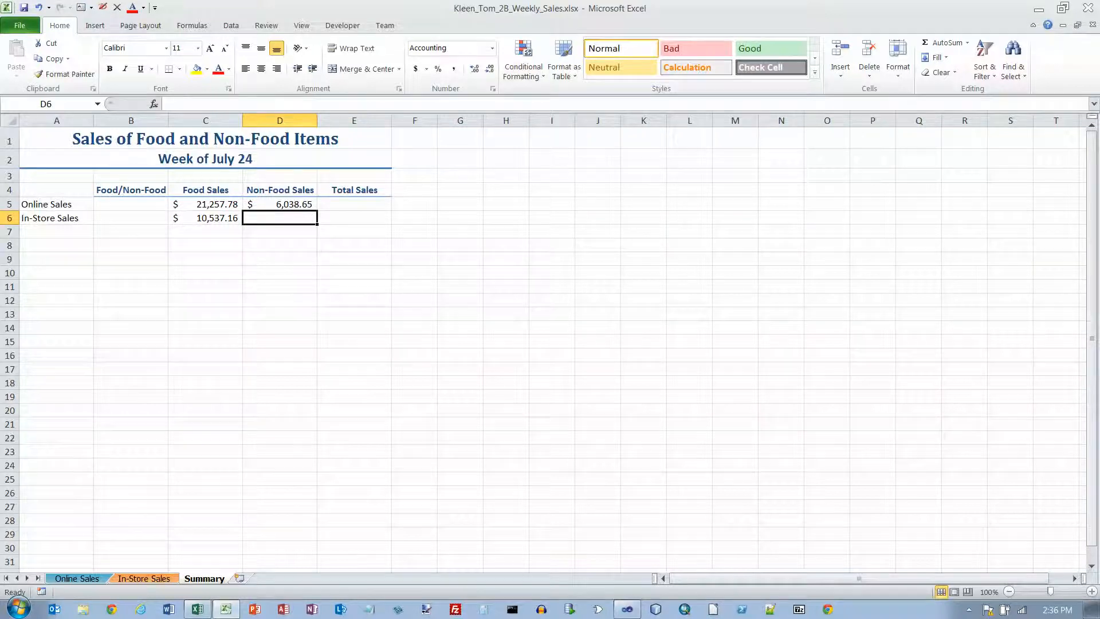
text(=)
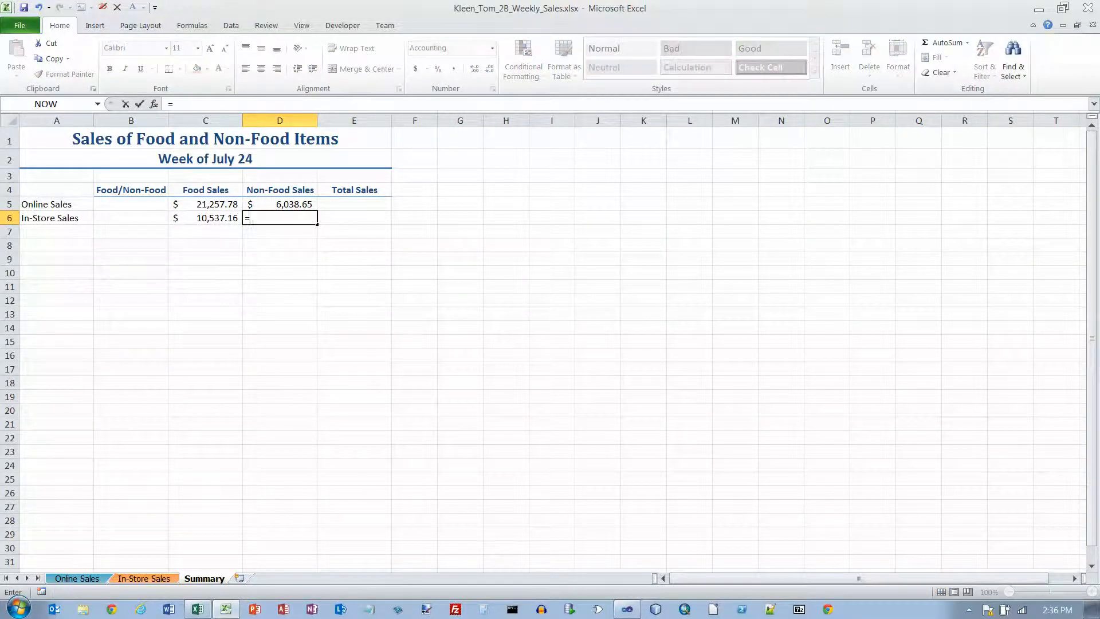
click(144, 579)
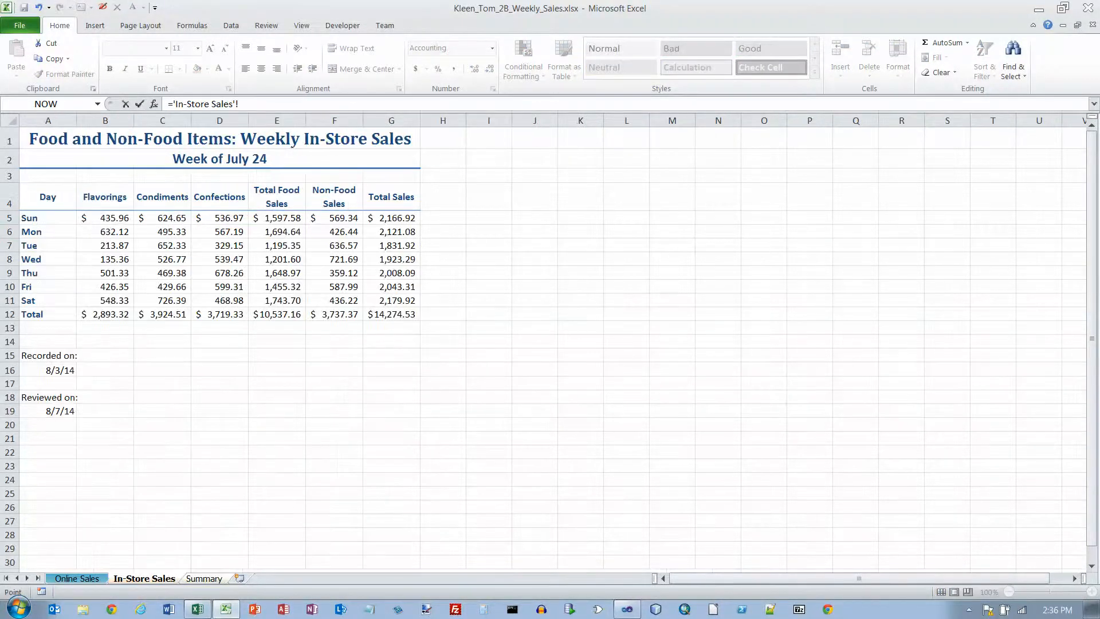
click(334, 314)
click(204, 578)
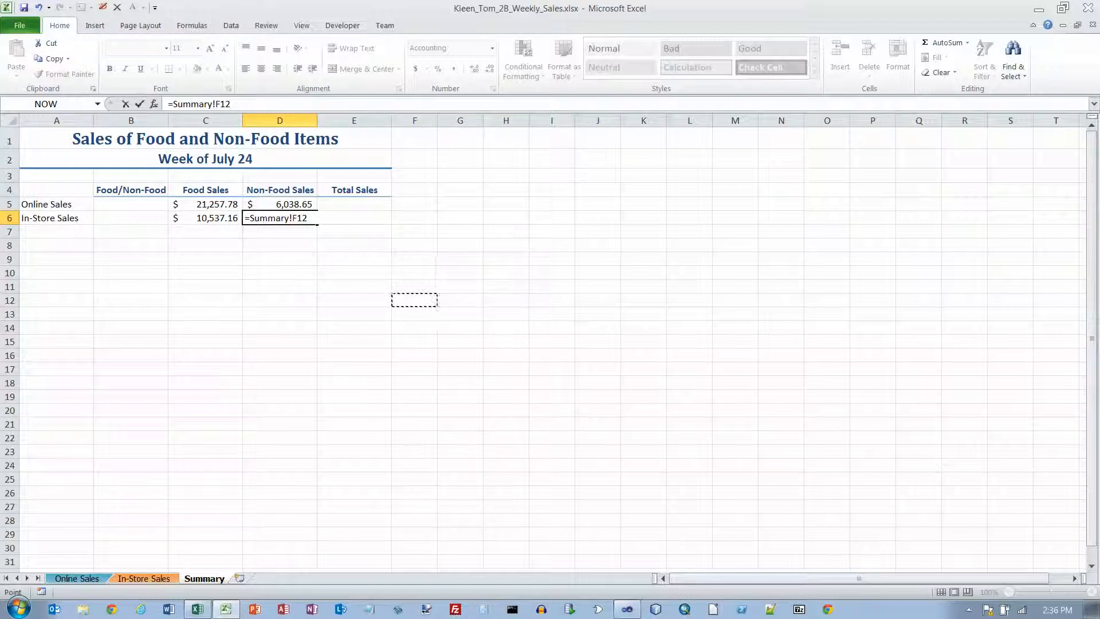
key(Escape)
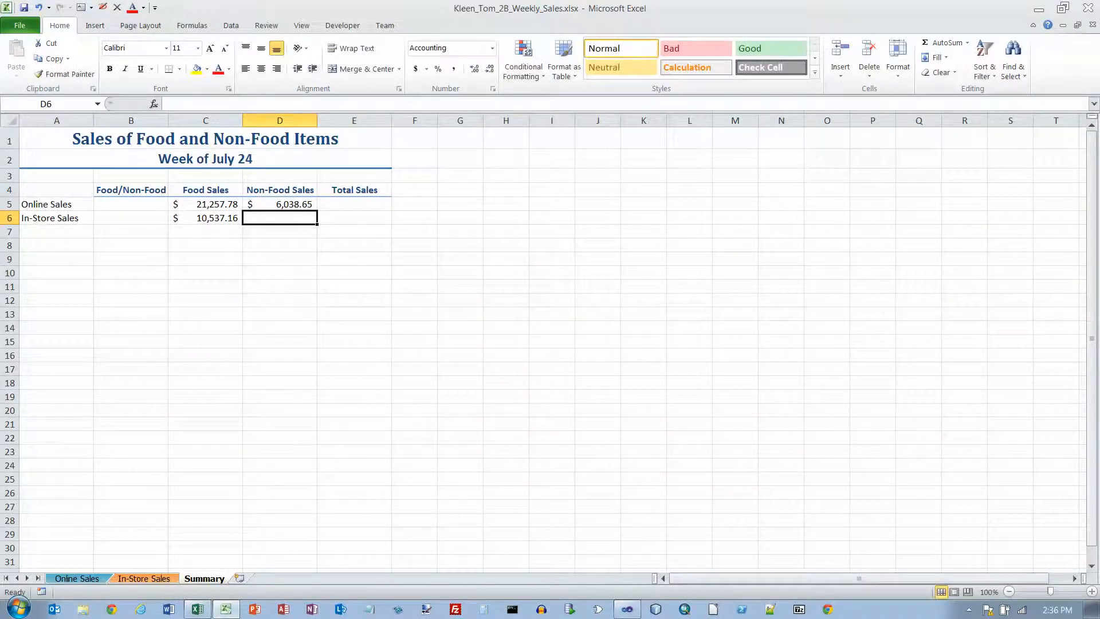
Link the in-store Non-Food Sales cell D6 to the Non-Food Sales total in cell F12 of the In-Store Sales sheet.
text(=)
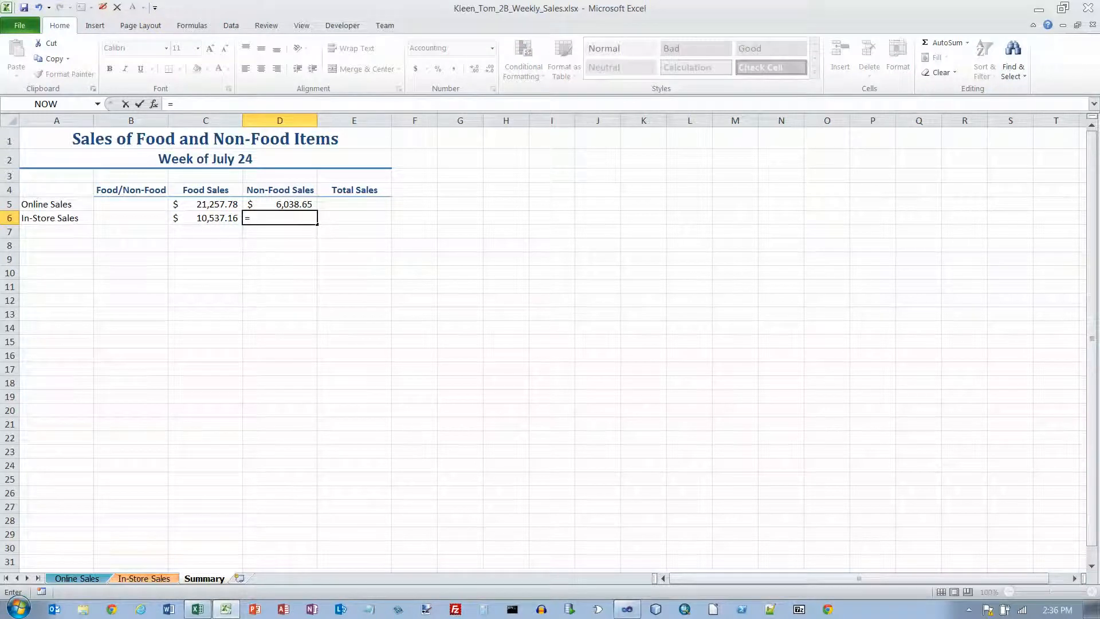
click(144, 578)
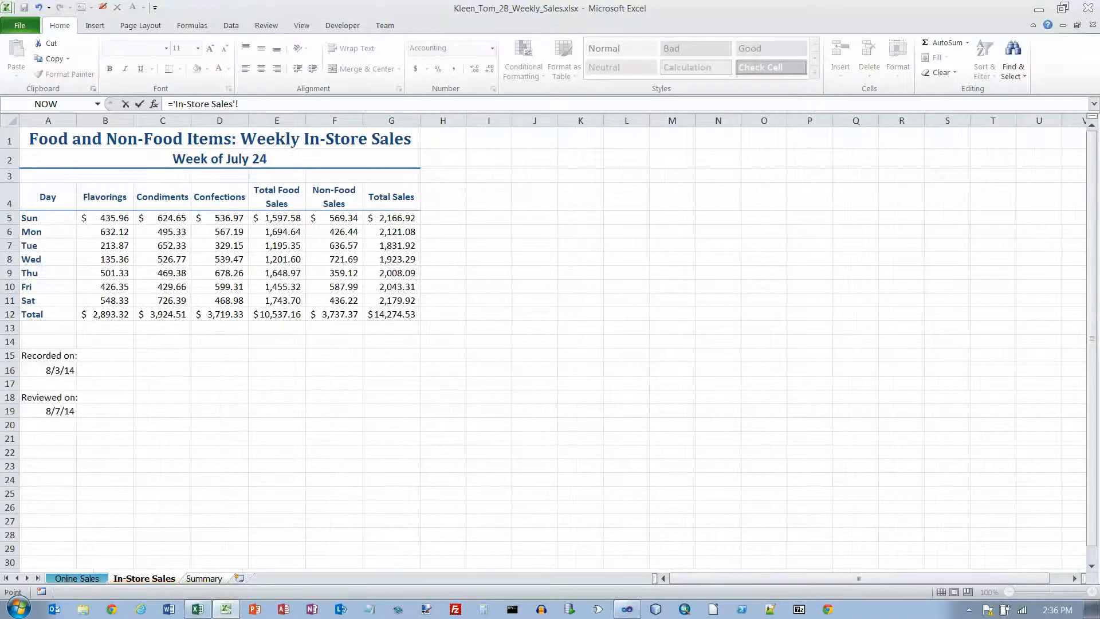
click(334, 314)
key(Return)
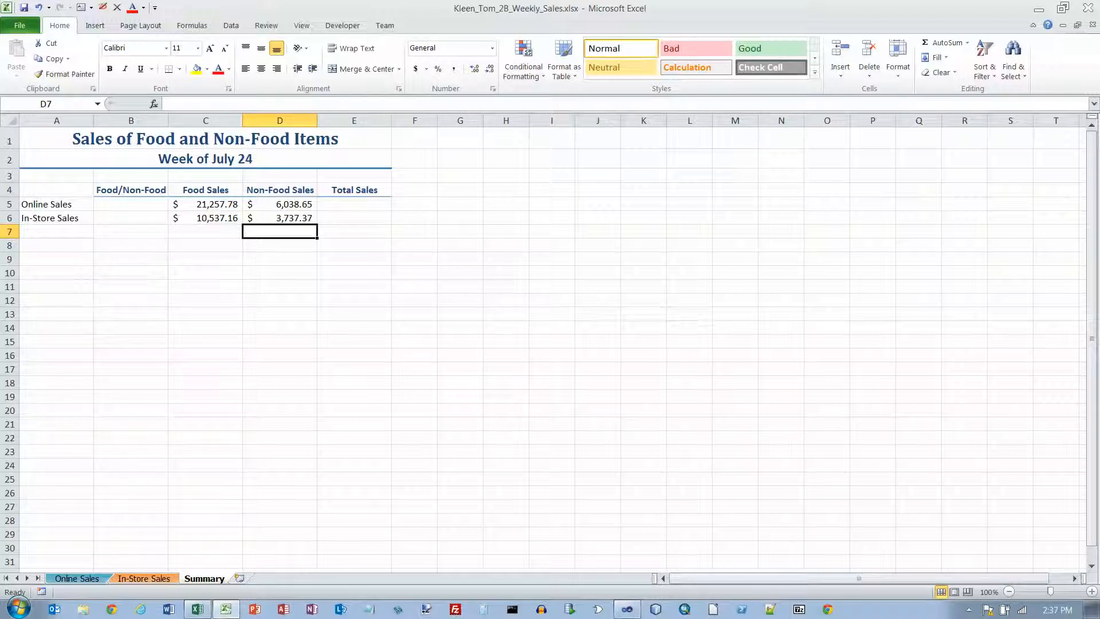
Enter the row label Total in cell A7, below In-Store Sales.
key(Home)
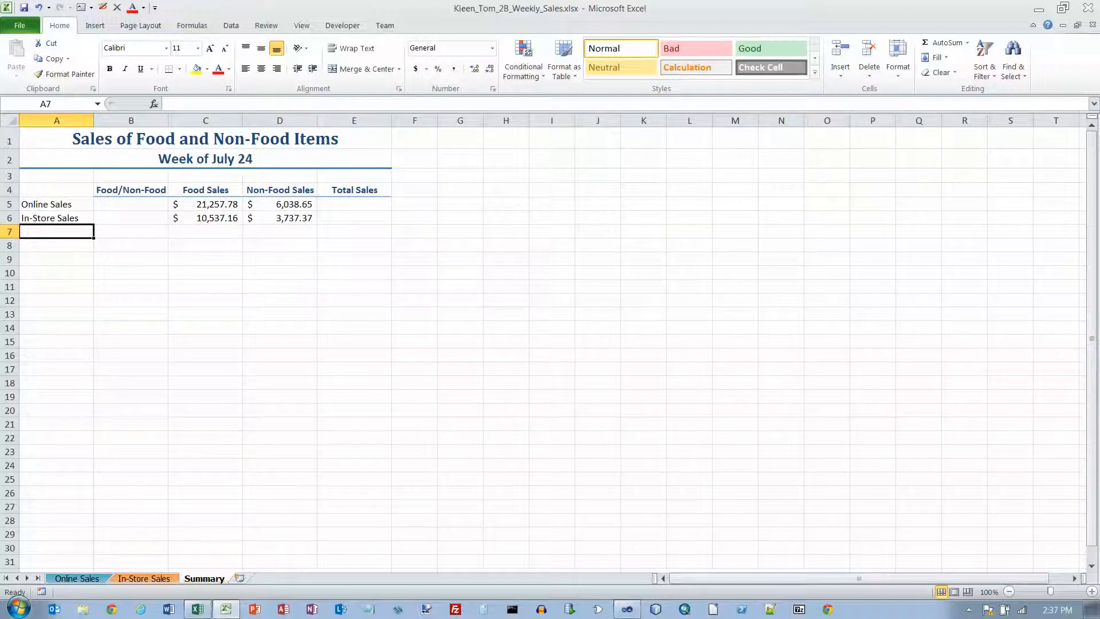
text(Total)
key(Return)
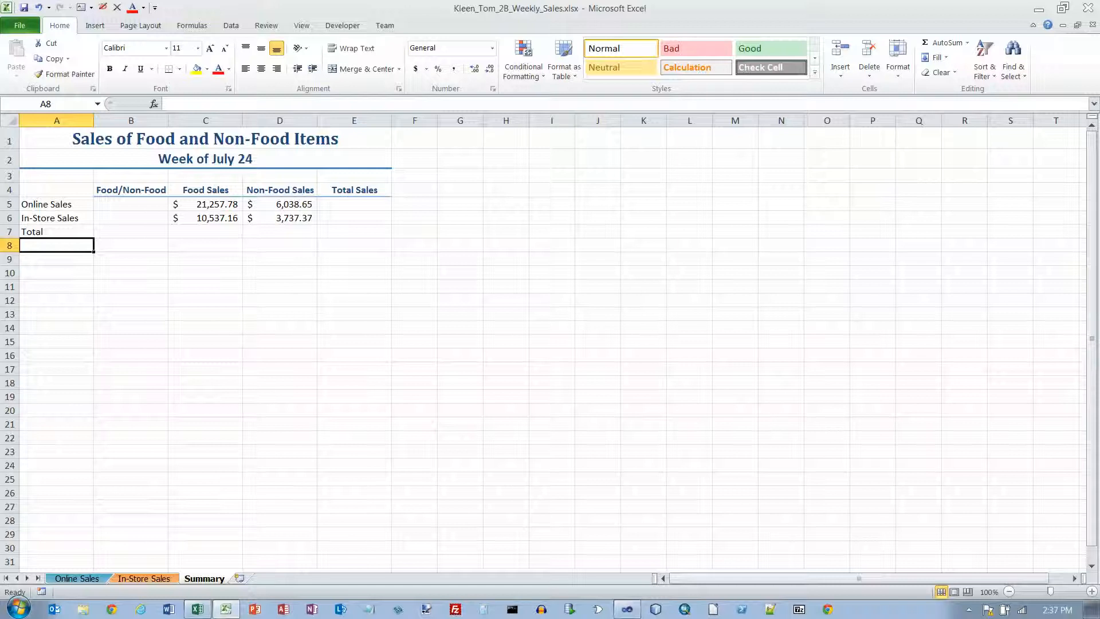
Sum the food and non-food sales of the online and in-store rows into Total Sales cells E5:E6 with AutoSum and check both formulas.
drag(205, 205, 280, 219)
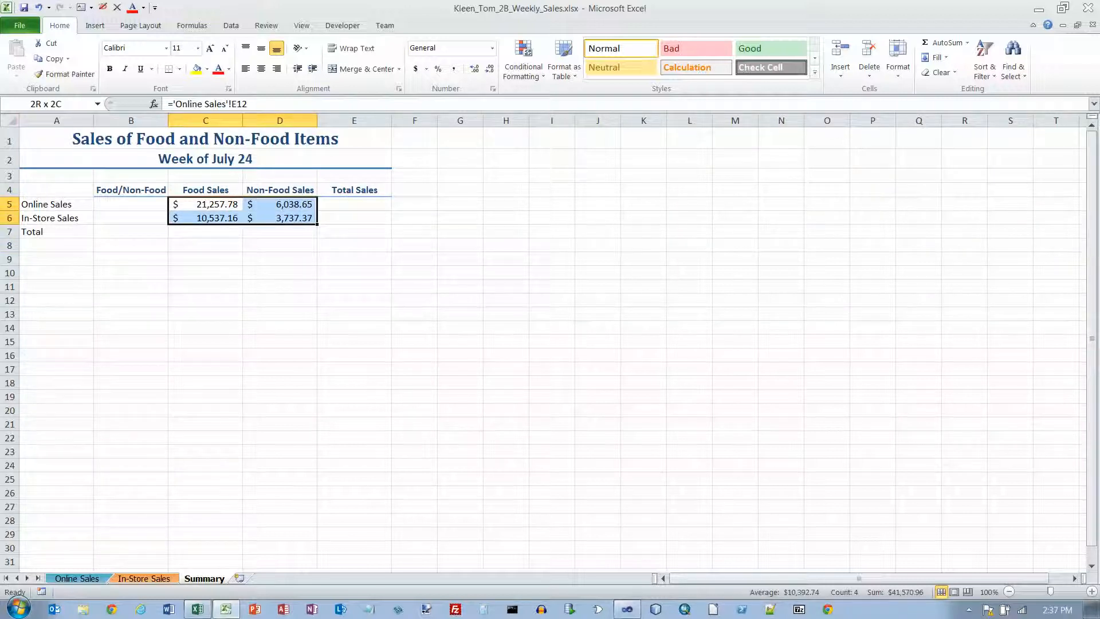
drag(280, 219, 376, 220)
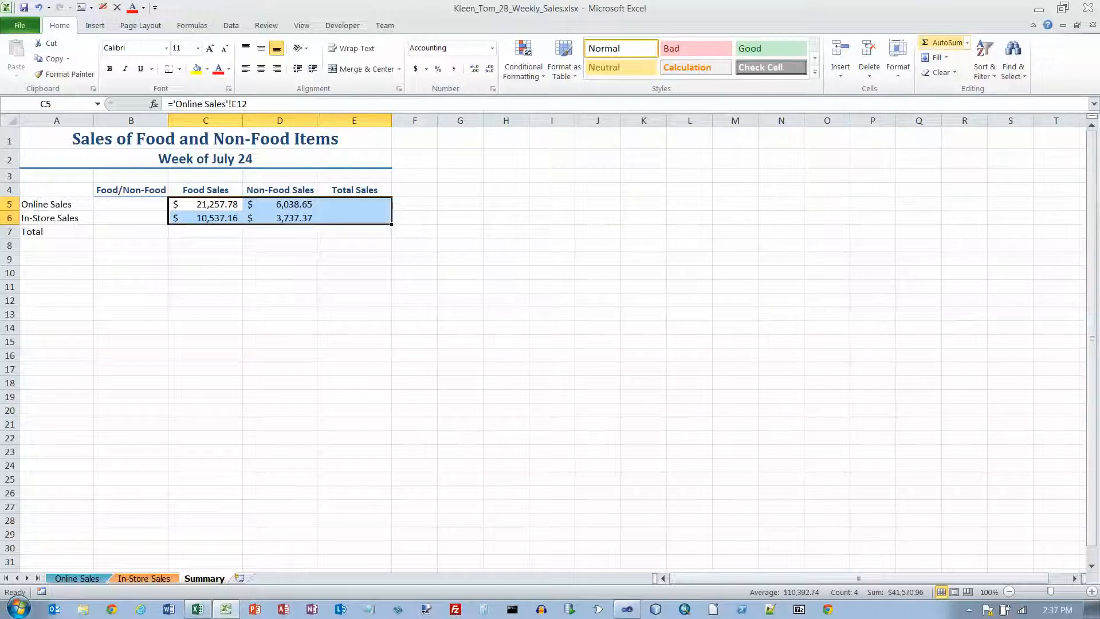
click(943, 42)
click(414, 245)
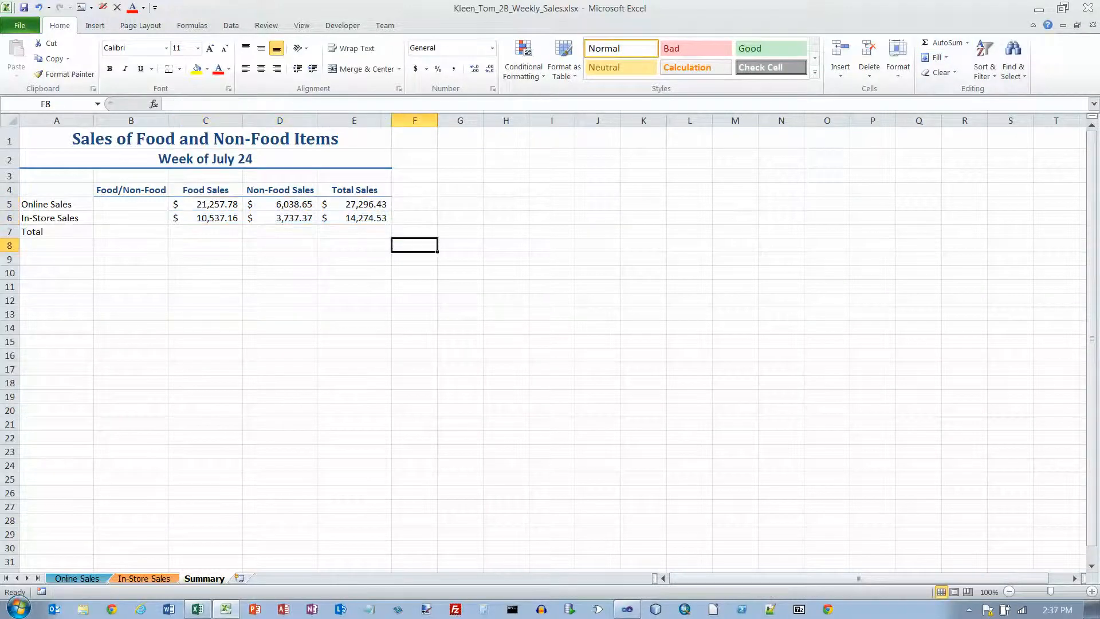
double_click(361, 204)
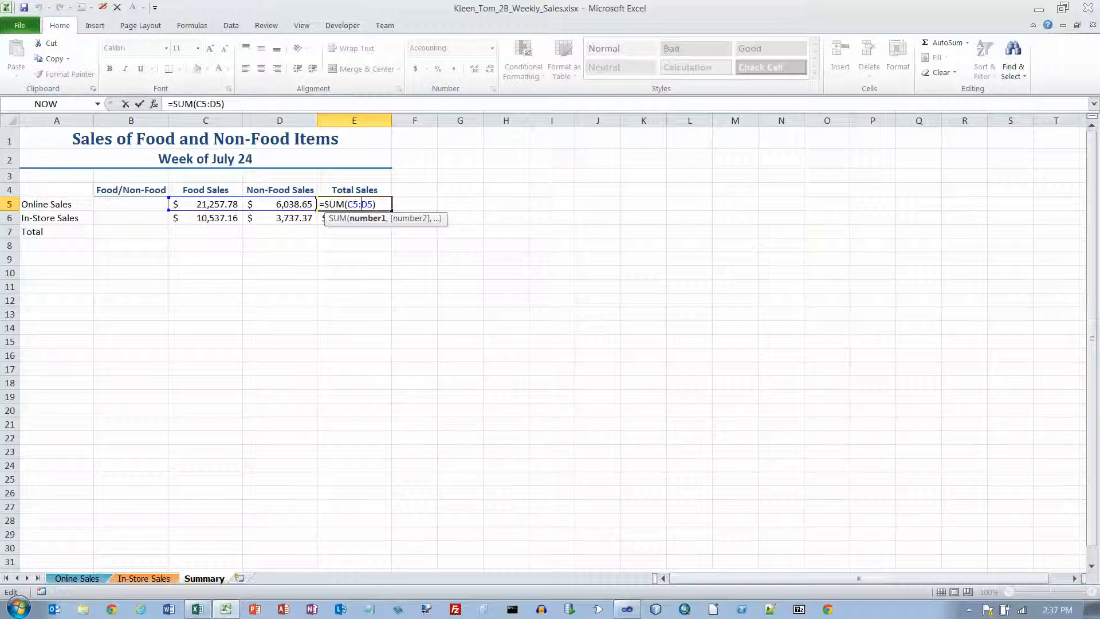
key(Escape)
double_click(361, 218)
key(Escape)
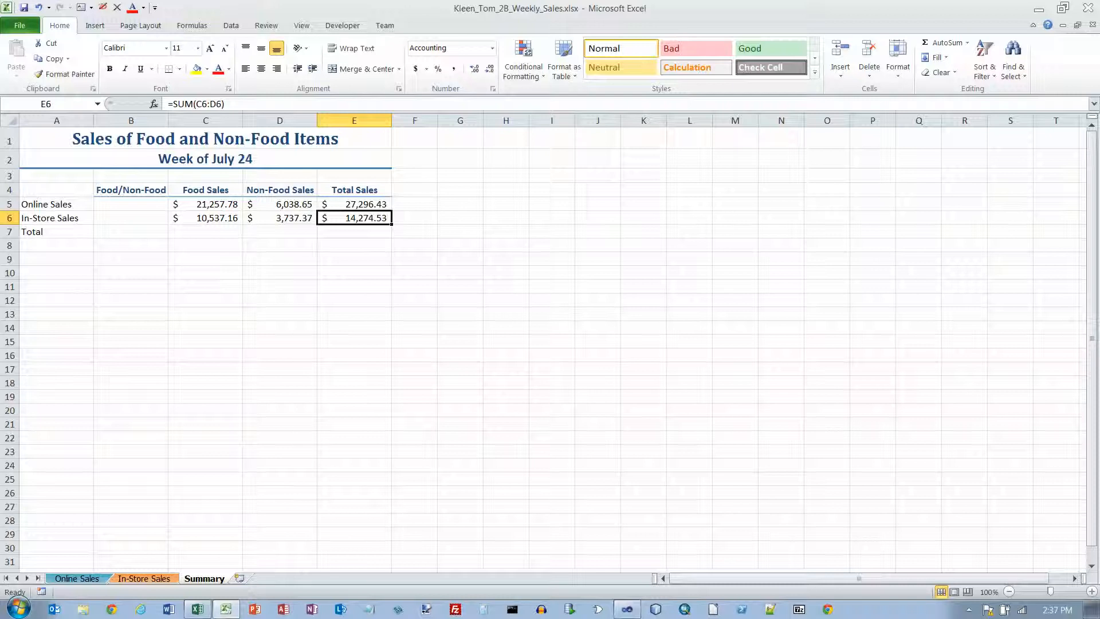
Sum the Food Sales, Non-Food Sales and Total Sales columns into cells C7:E7 of the Total row with AutoSum.
drag(206, 204, 354, 232)
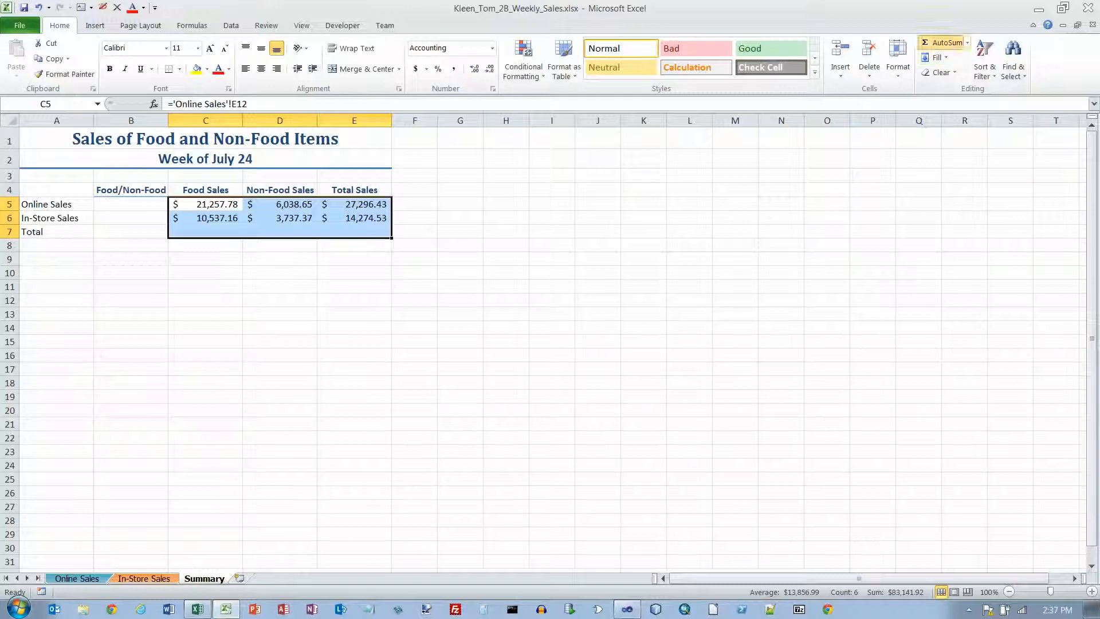
click(943, 43)
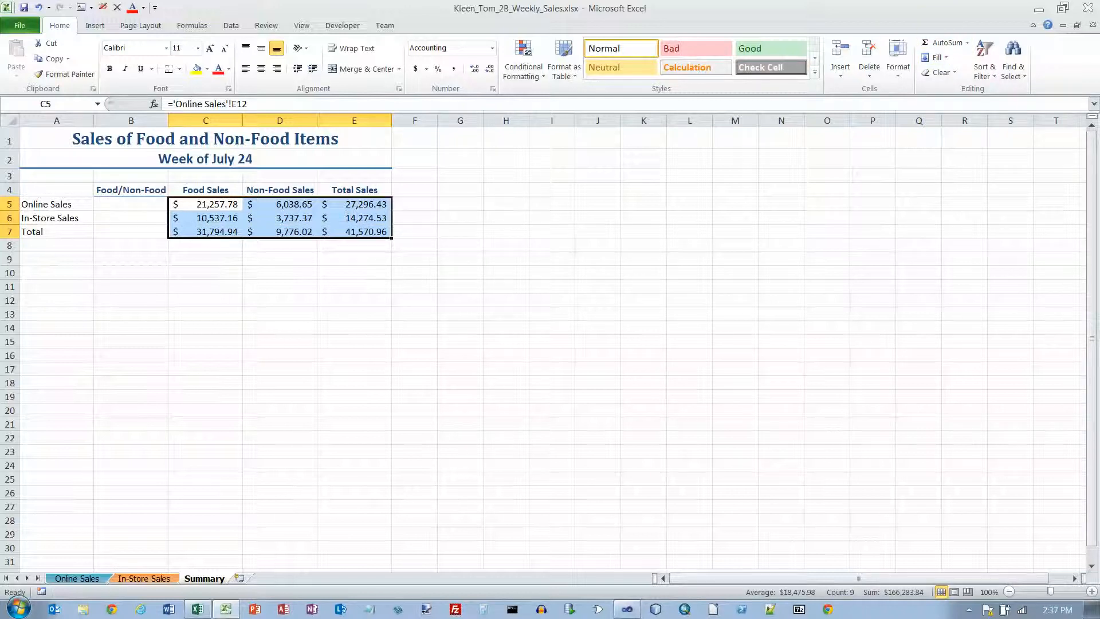
drag(205, 231, 355, 232)
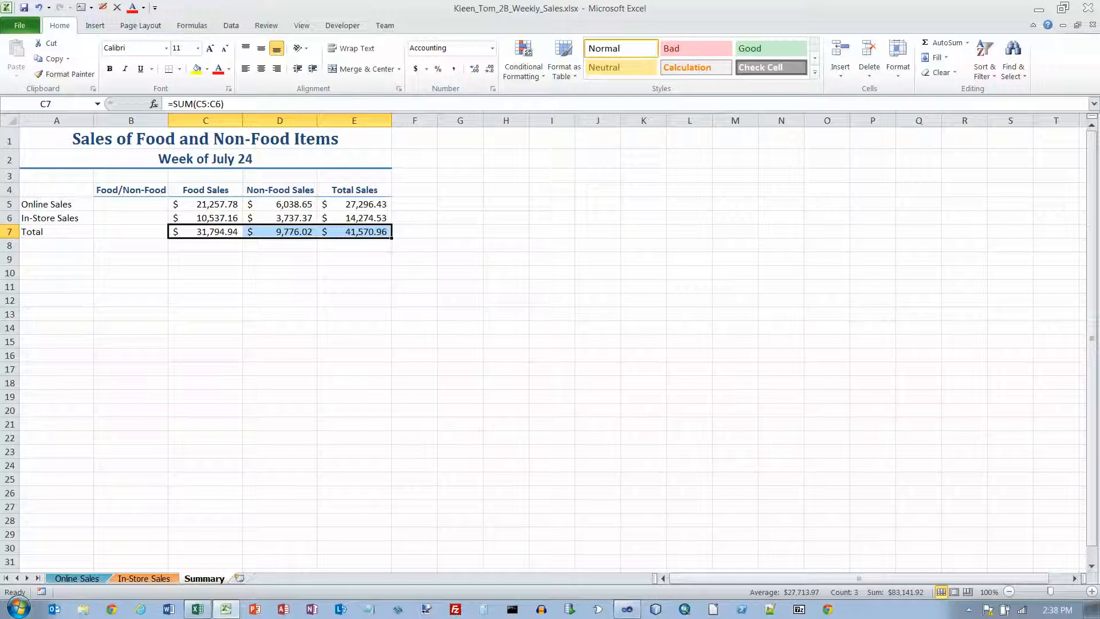
click(205, 219)
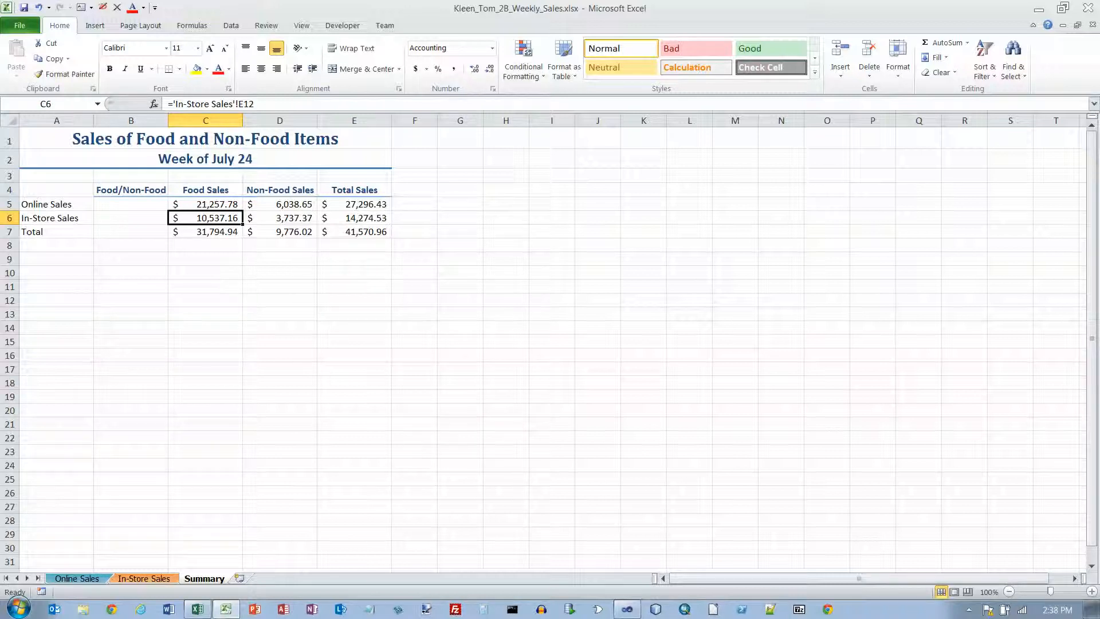
click(206, 232)
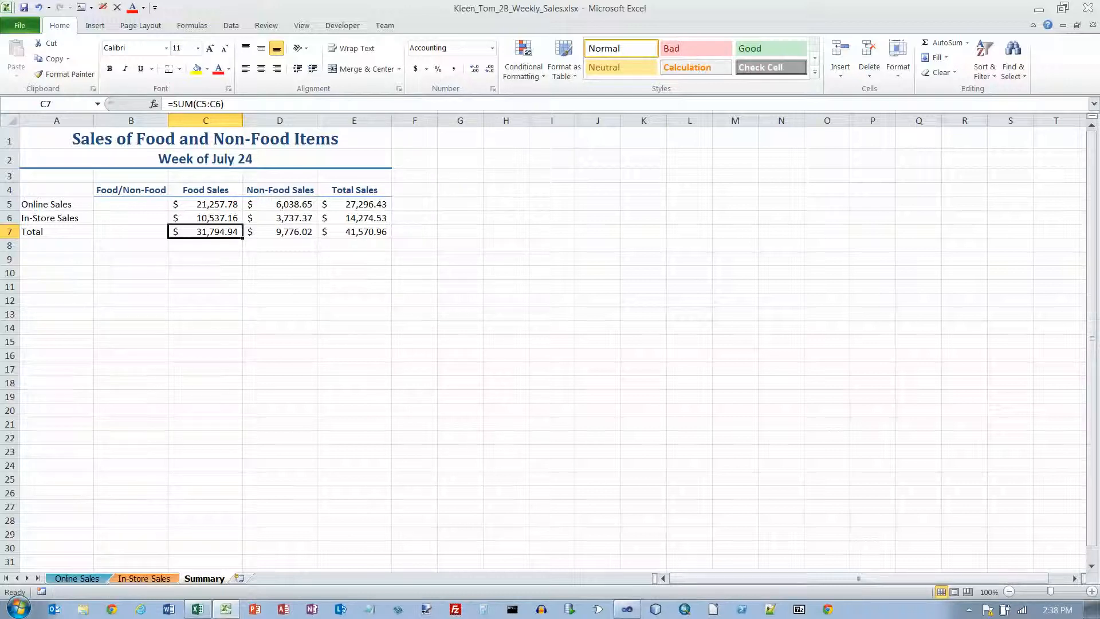
Change Wednesday's Flavorings value in cell B8 of the In-Store Sales sheet to 353.63 and check the totals on the Summary sheet.
key(ctrl+Page_Up)
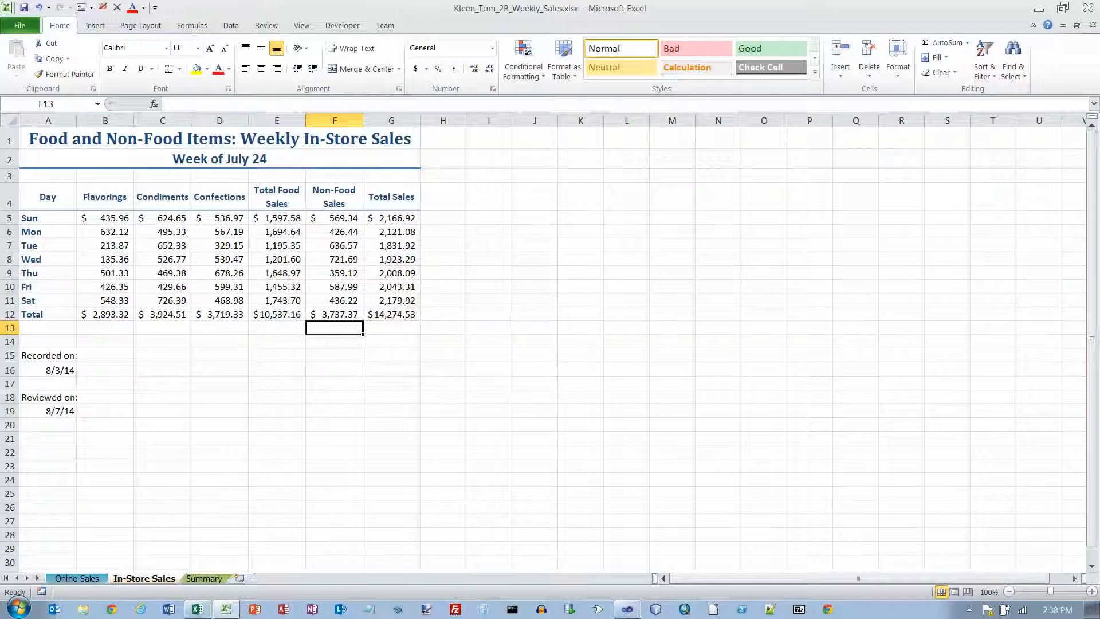
click(106, 260)
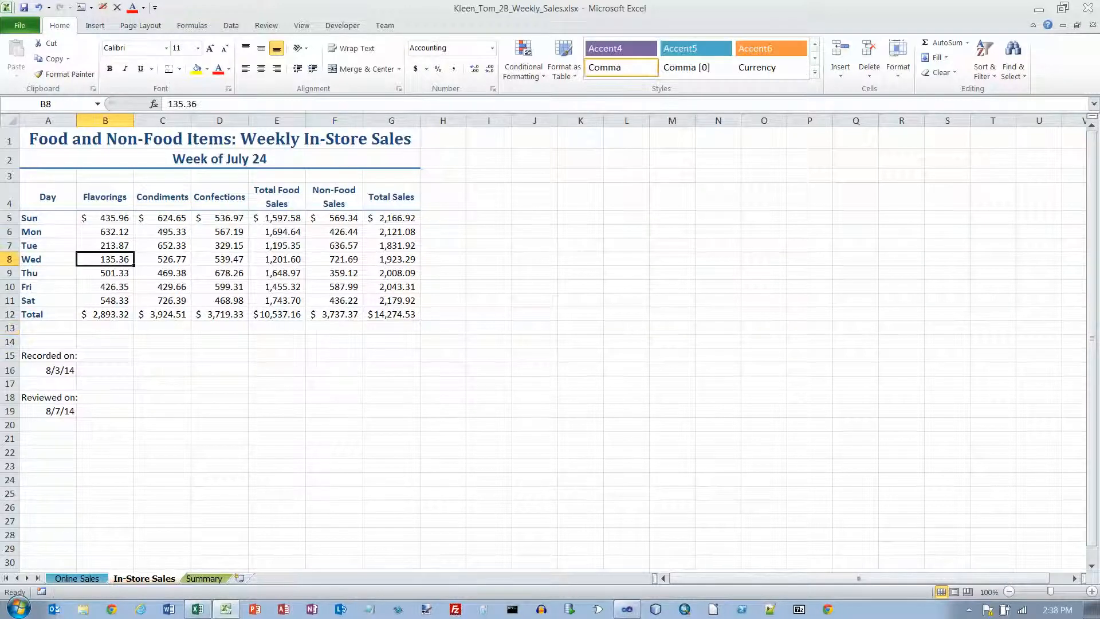
text(353.63)
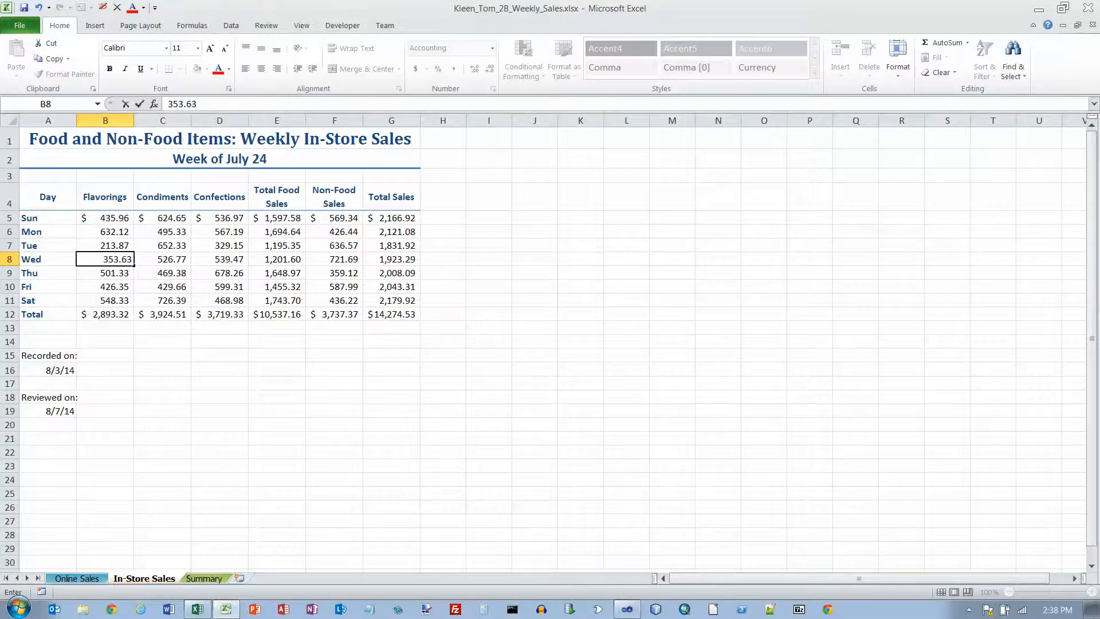
key(Return)
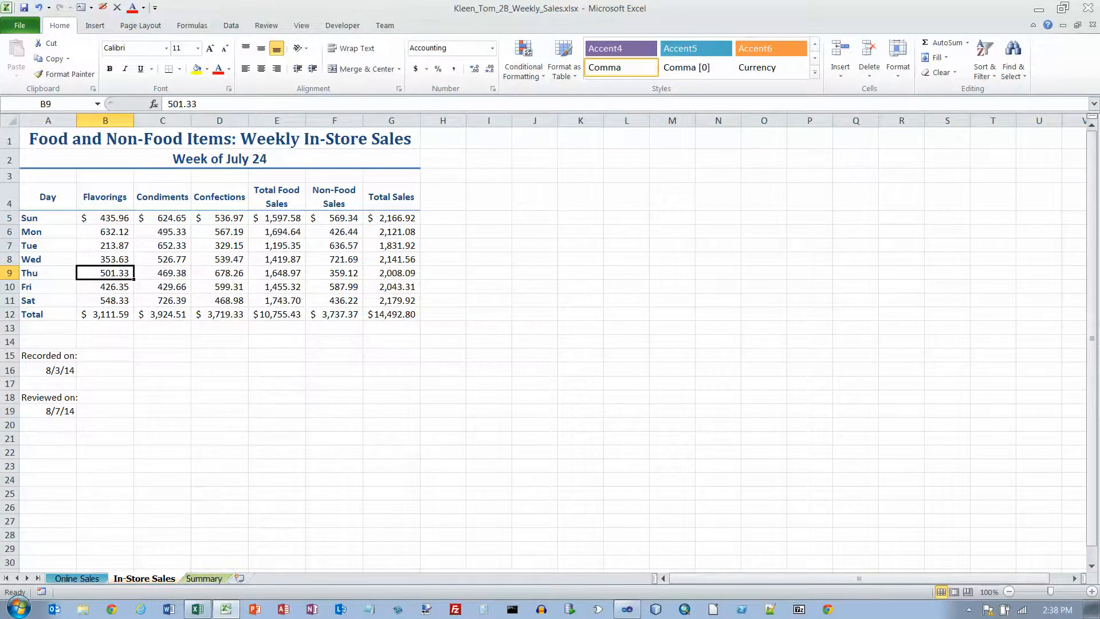
click(204, 579)
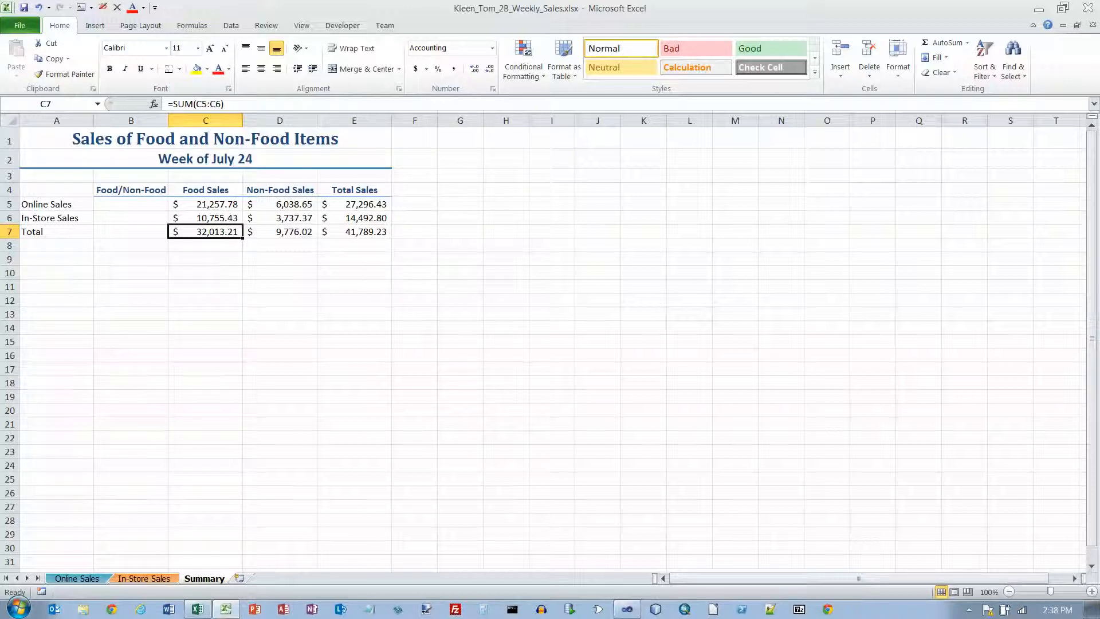
click(354, 232)
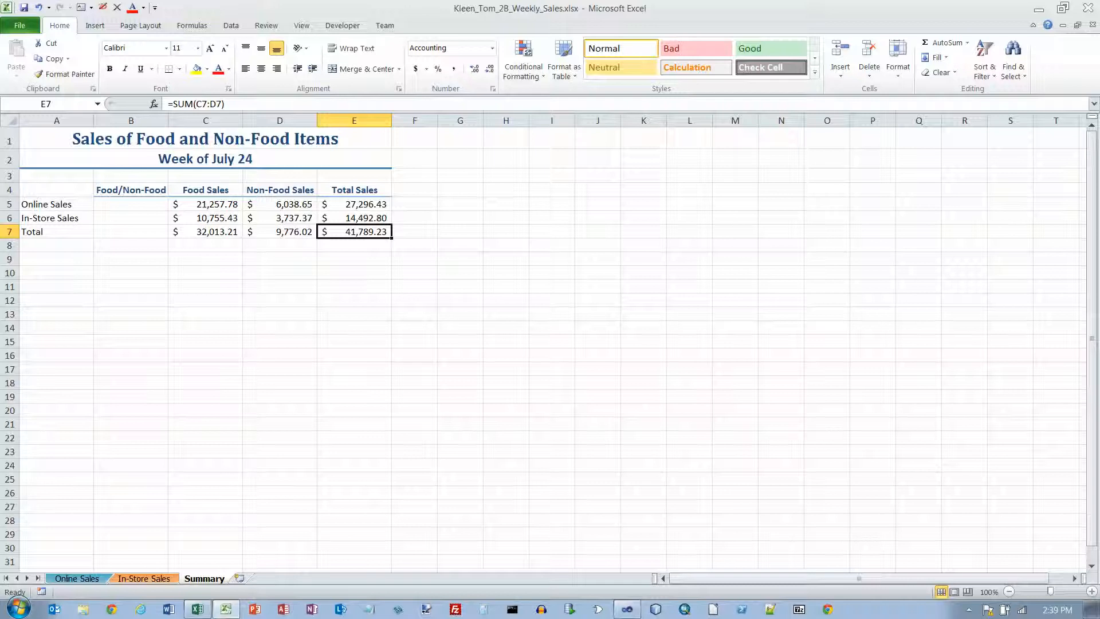
Apply the Comma style to the in-store sales figures C6:E6 and the Total cell style to the totals C7:E7.
drag(206, 218, 356, 219)
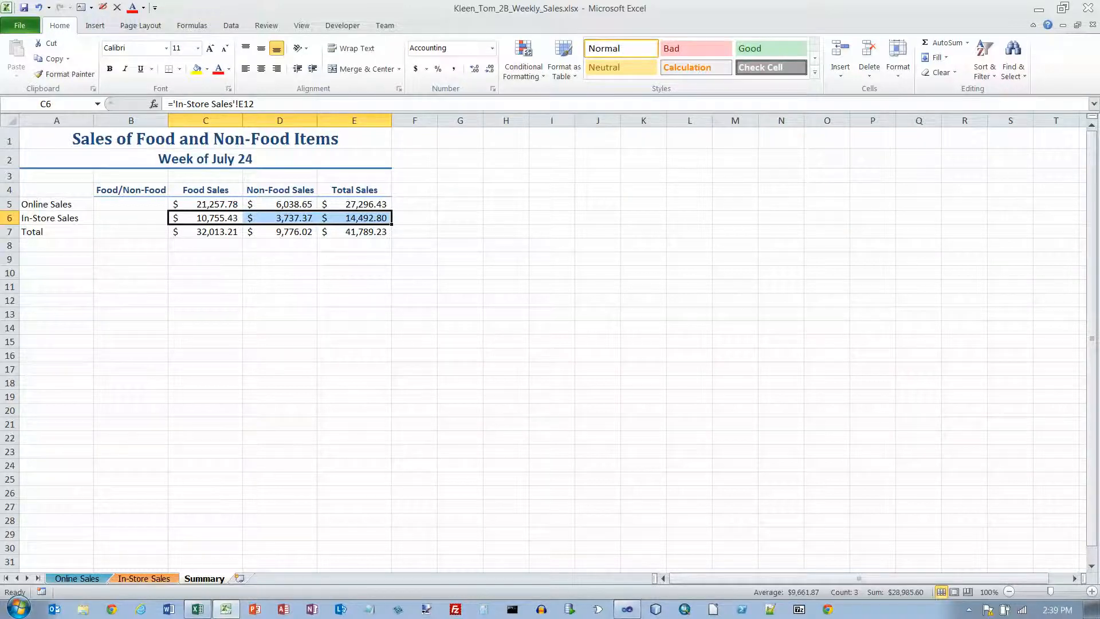
click(454, 69)
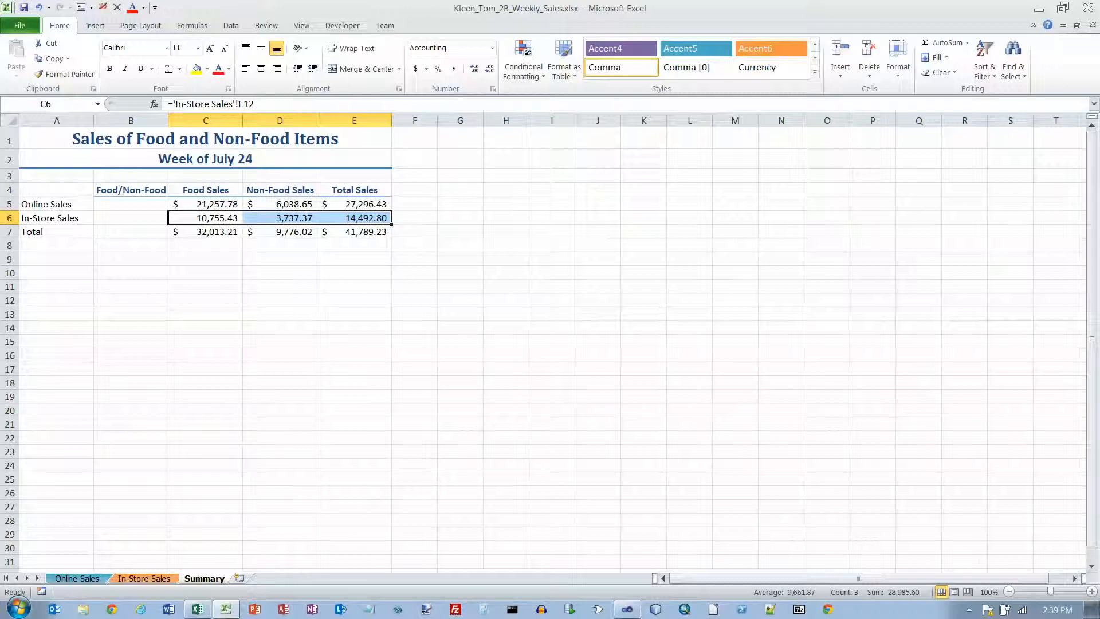
drag(205, 233, 354, 232)
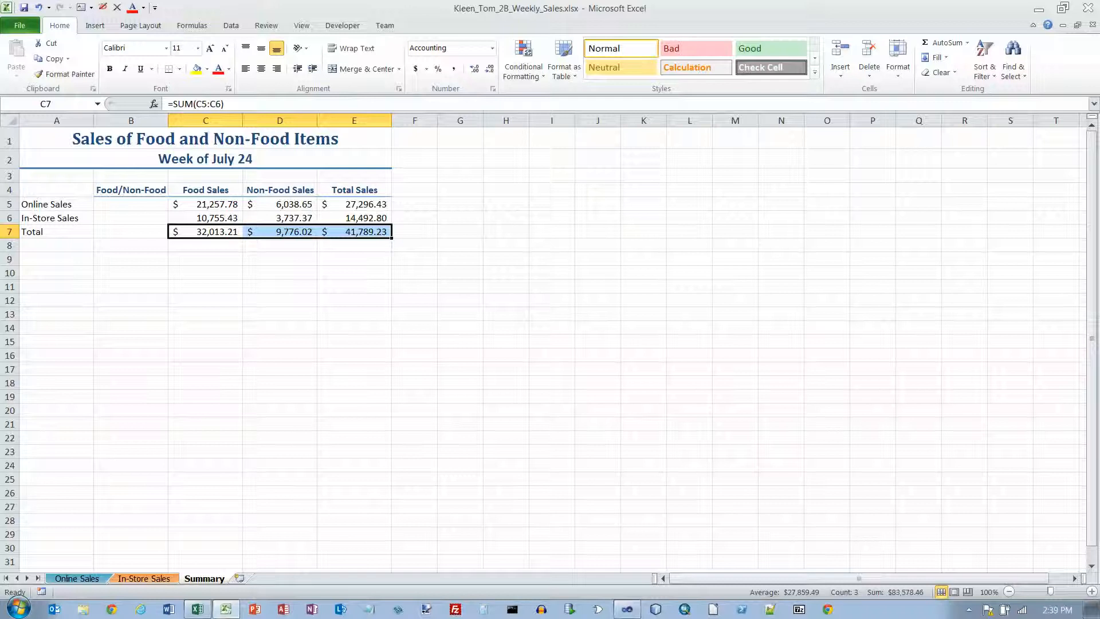
click(815, 72)
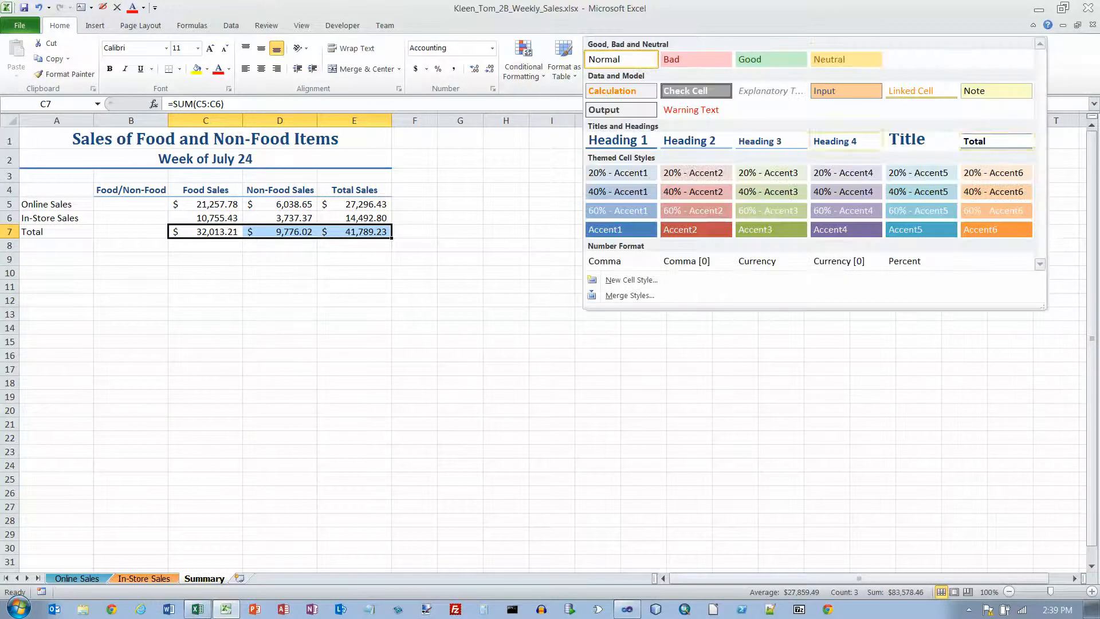
click(997, 141)
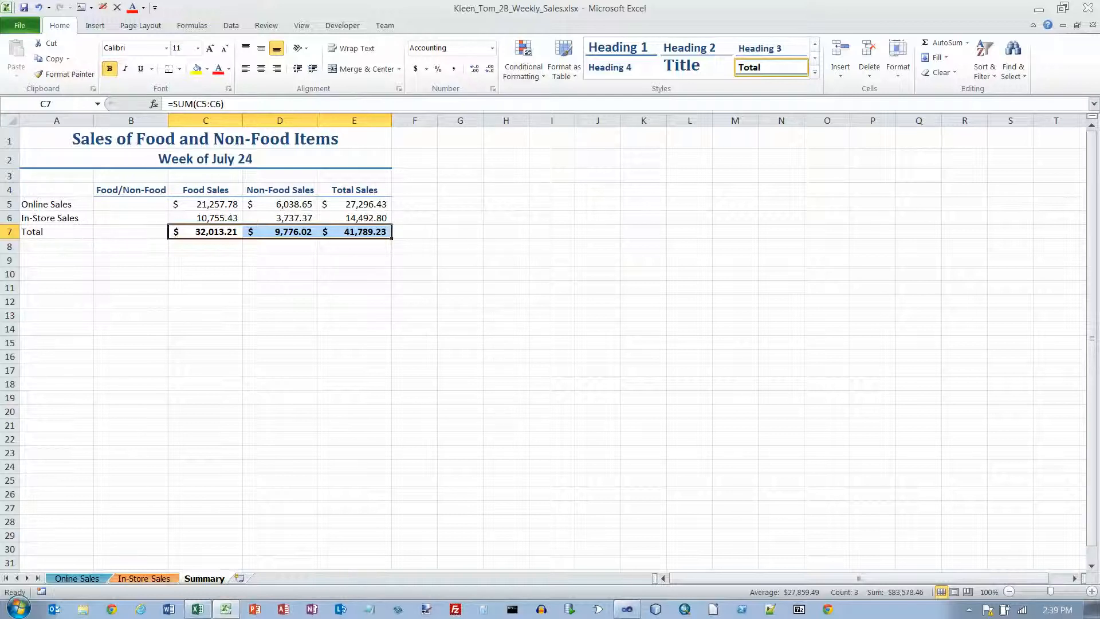
Apply the Heading 4 cell style to the row labels in A5:A7 of the Summary sheet.
drag(57, 204, 56, 232)
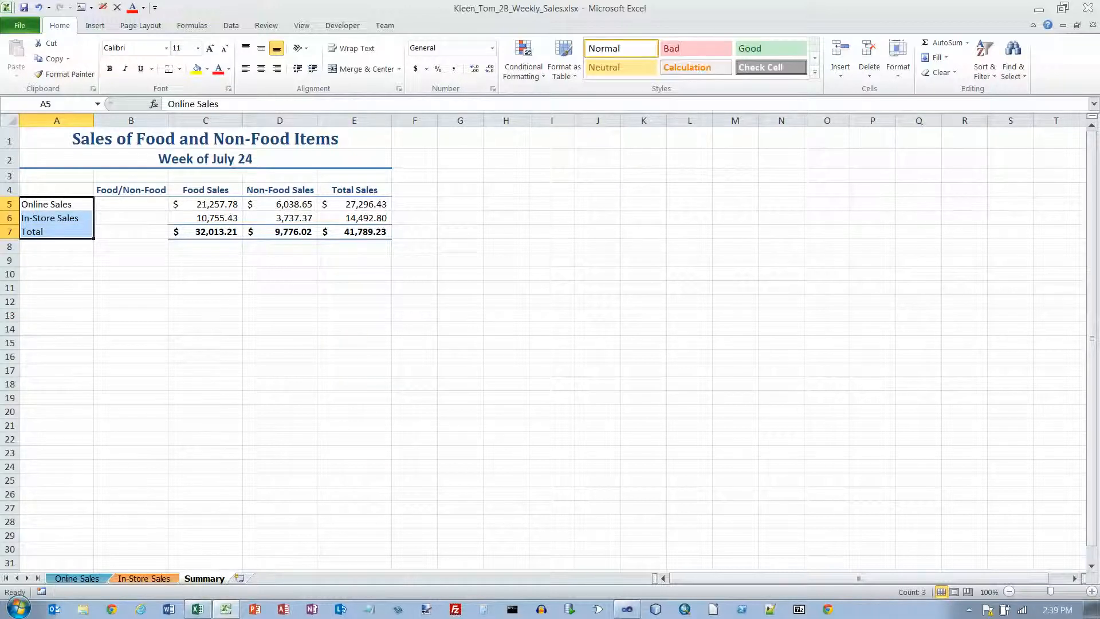
click(814, 72)
click(846, 141)
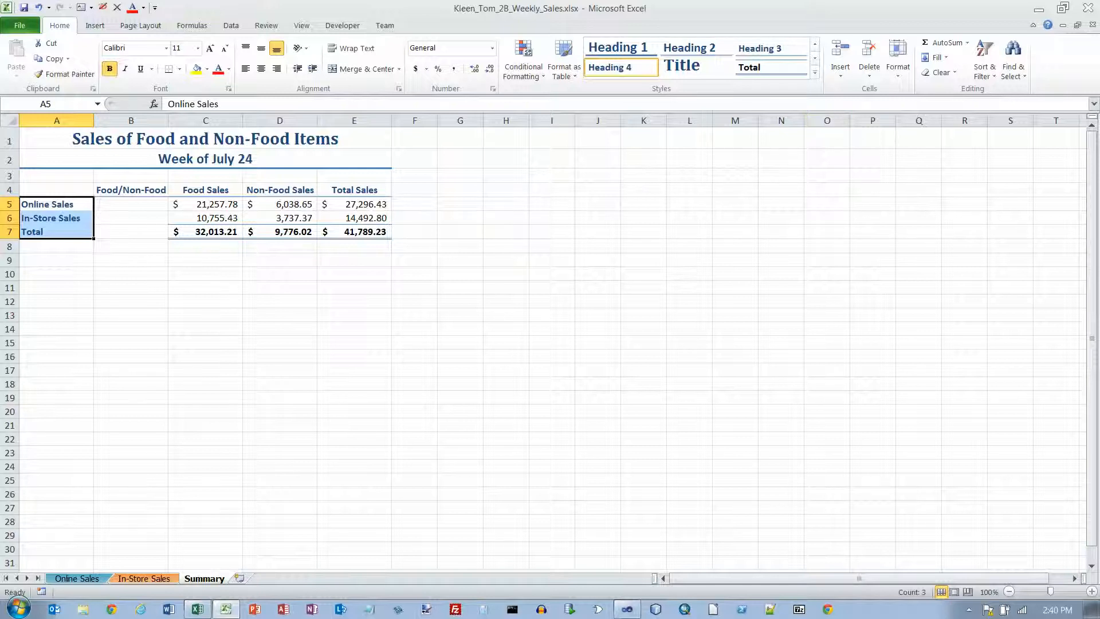
Insert a column sparkline in cell B5 that compares the online food and non-food sales in C5:D5.
click(131, 204)
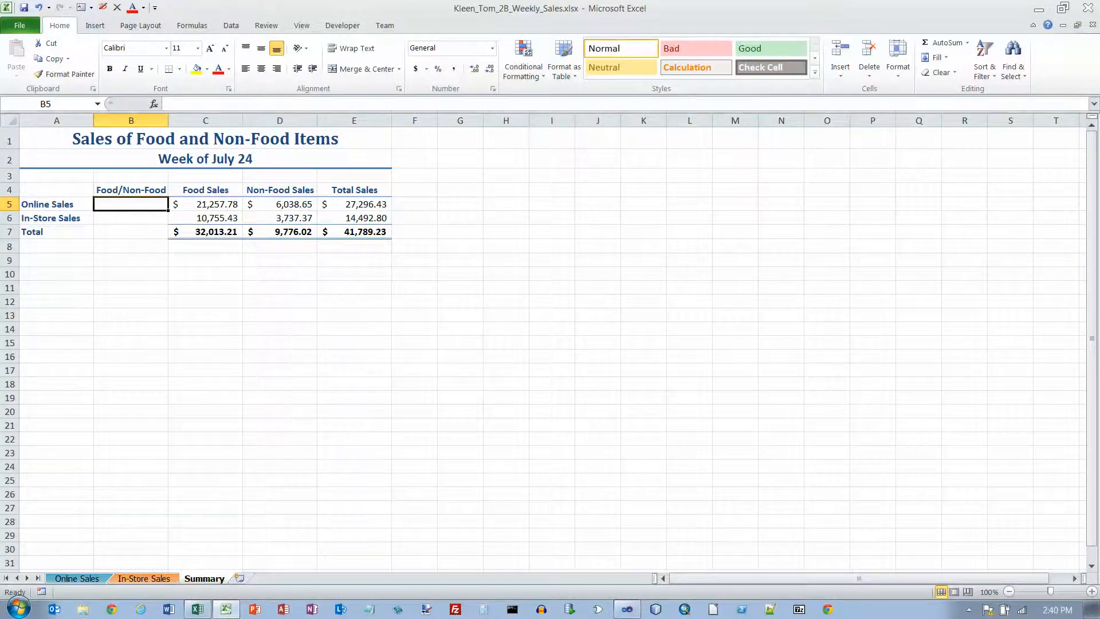
click(95, 25)
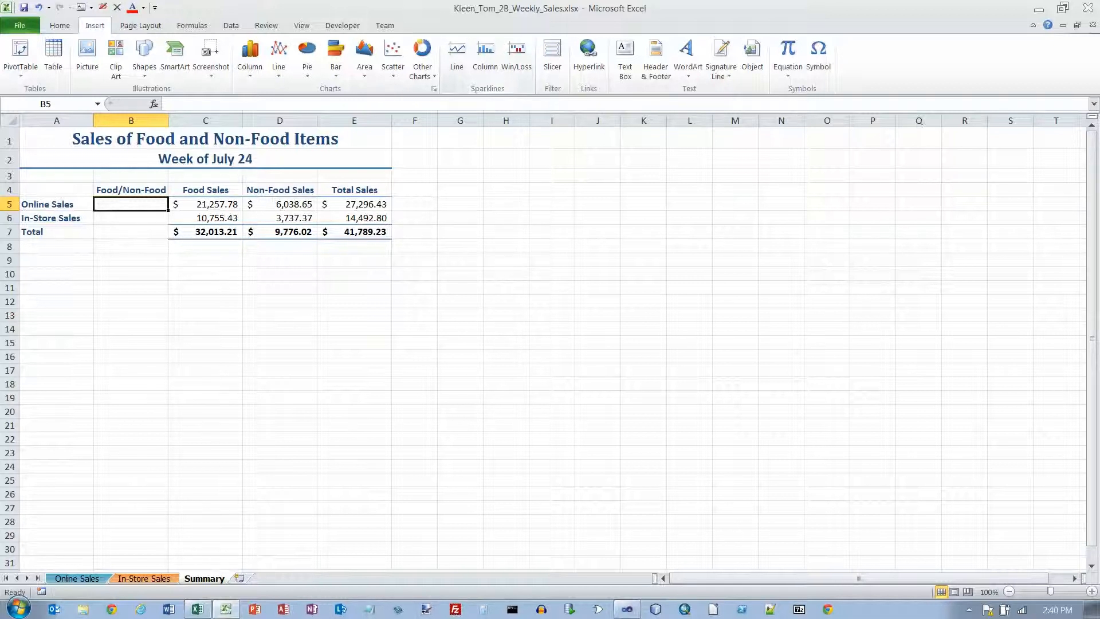
click(486, 54)
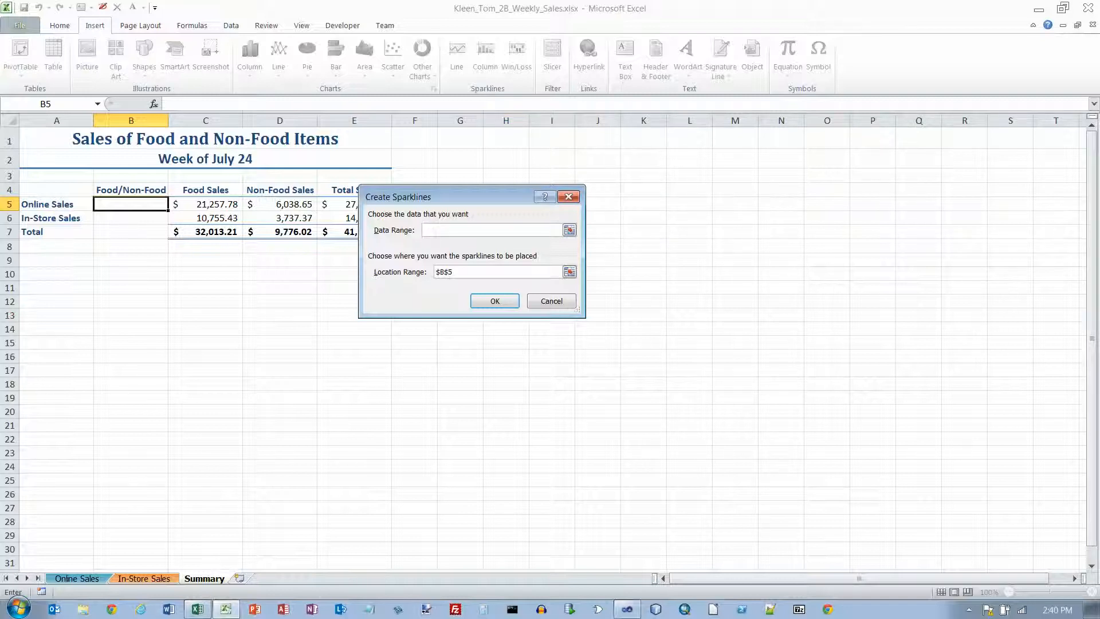
drag(205, 205, 281, 205)
click(495, 301)
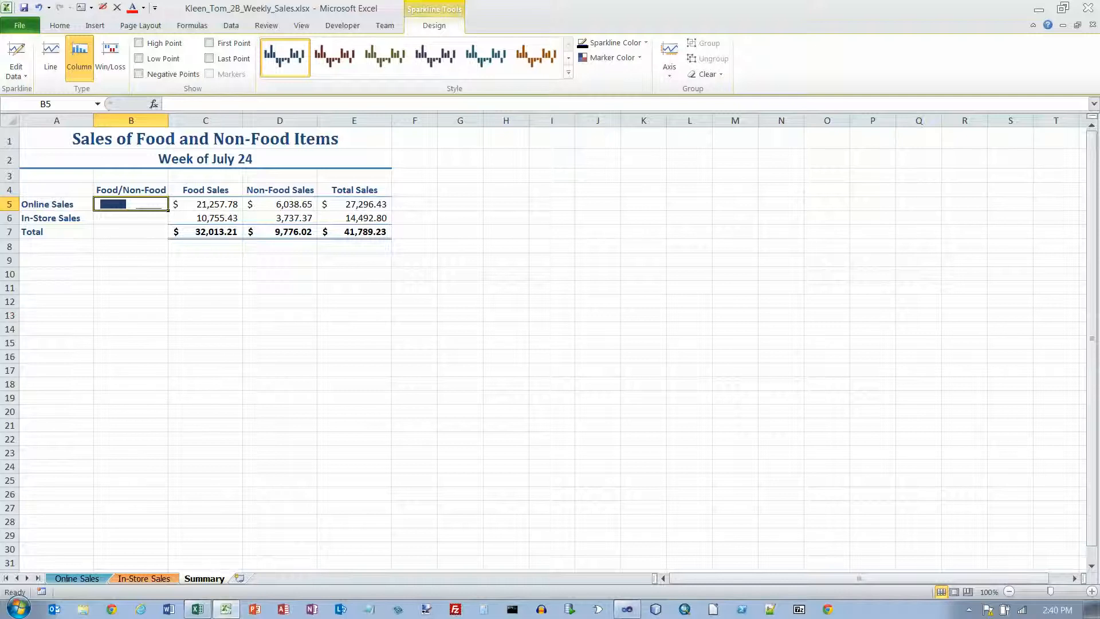
click(131, 274)
Insert a column sparkline in cell B6 that compares the in-store food and non-food sales in C6:D6.
click(131, 218)
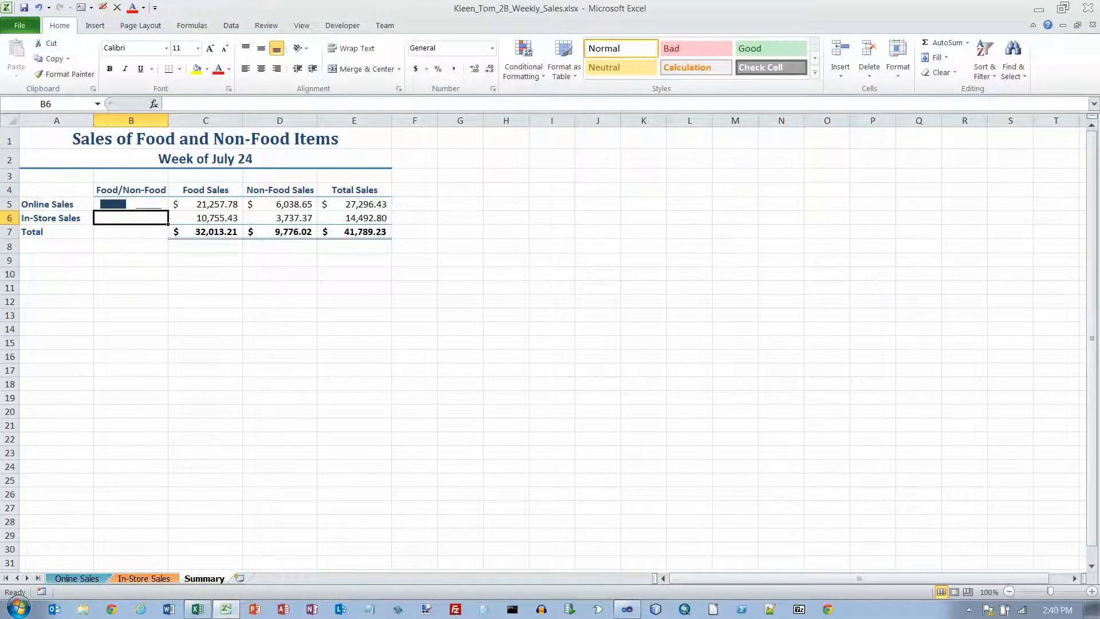
click(95, 25)
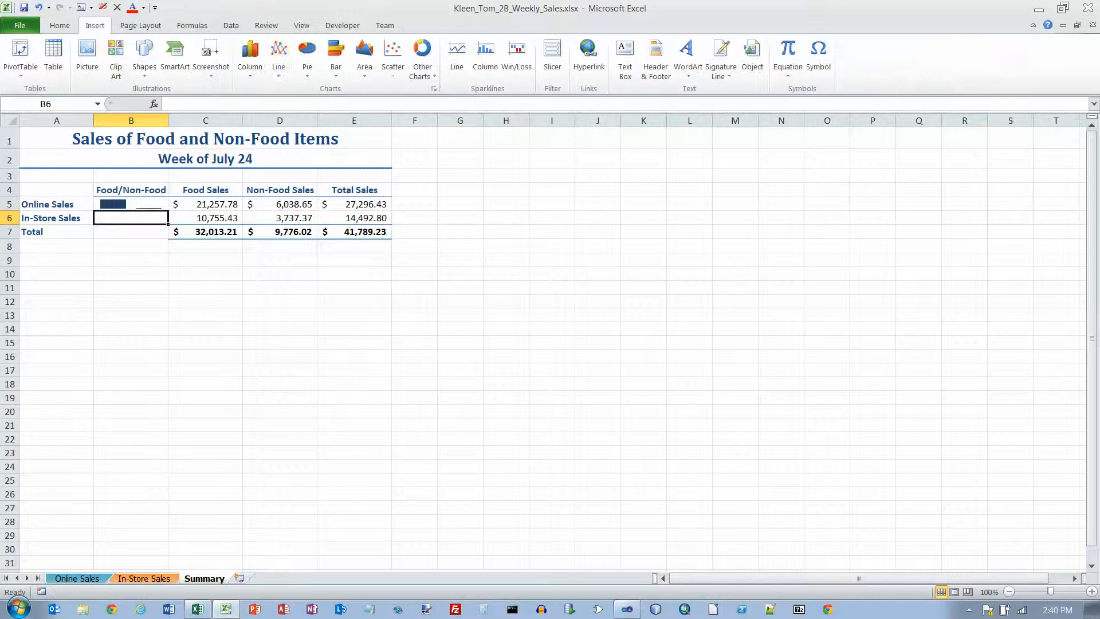
click(485, 54)
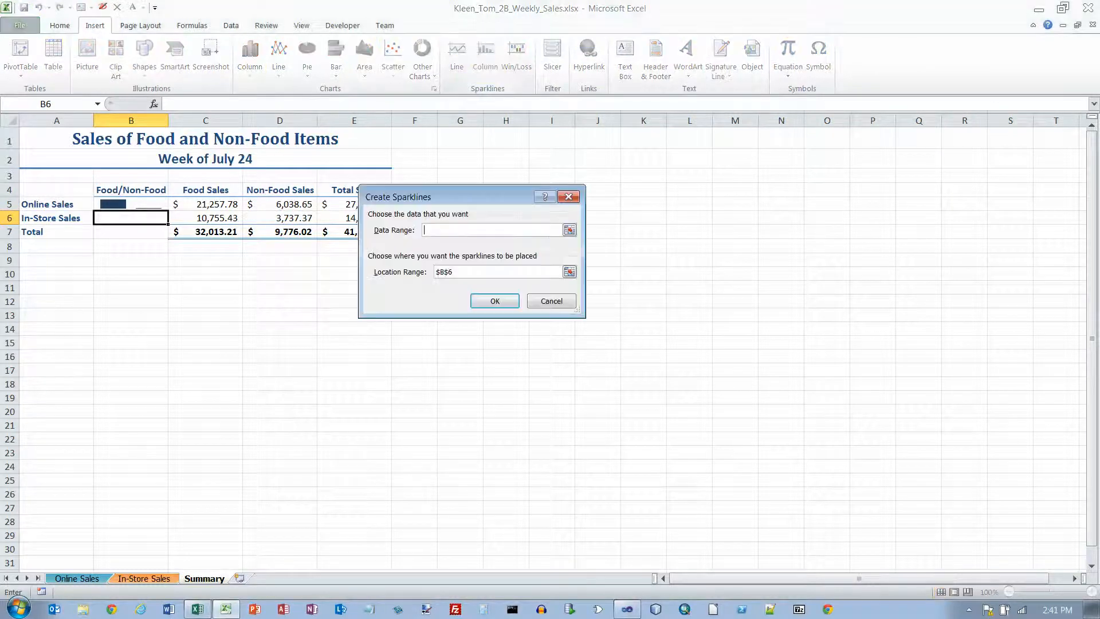
drag(206, 217, 279, 217)
key(Return)
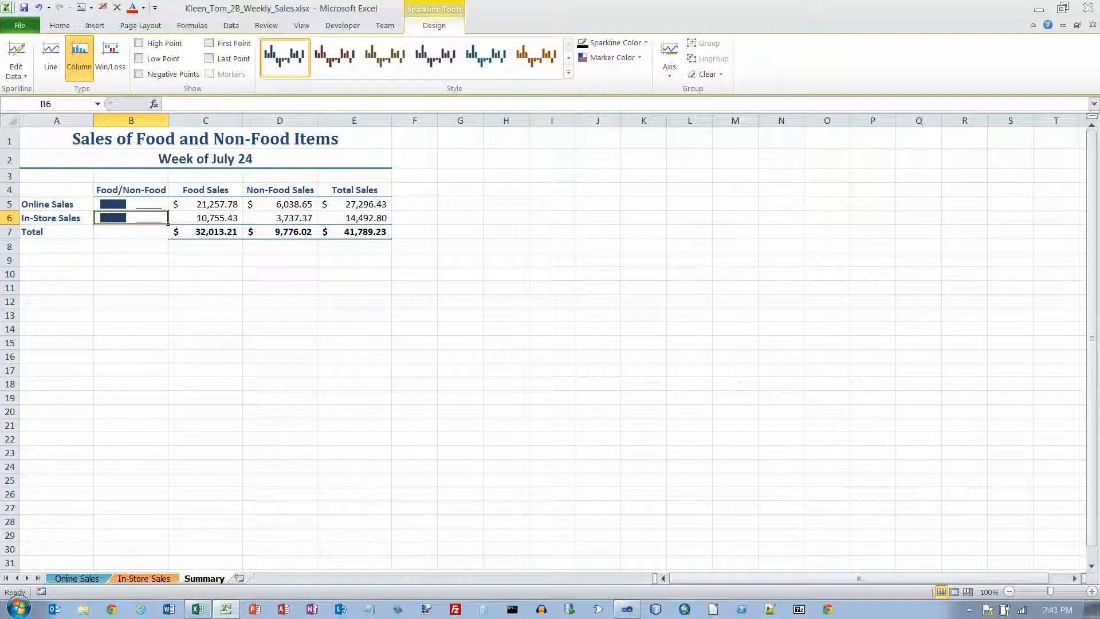
click(131, 246)
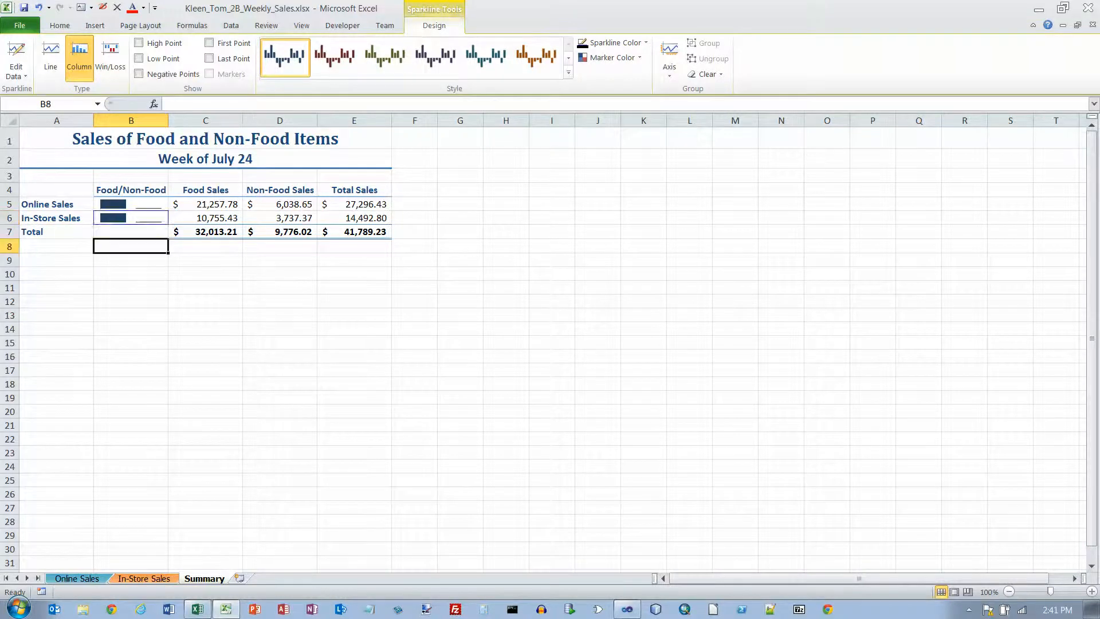
Apply Sparkline Style Accent 2, Darker 25% to the In-Store Sales sparkline in B6.
click(131, 204)
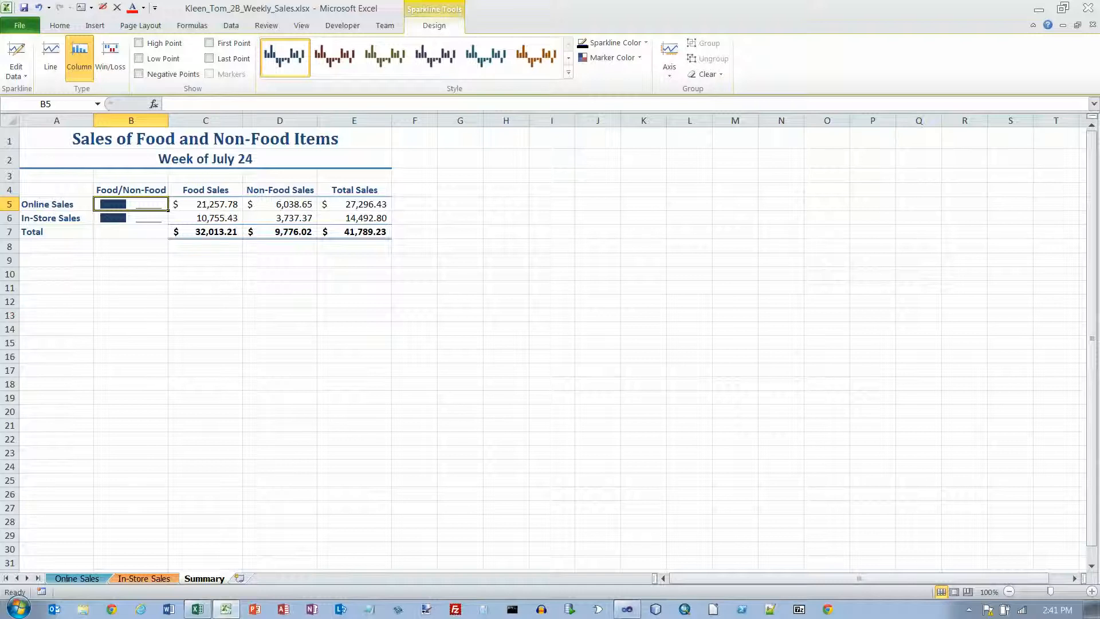
click(131, 218)
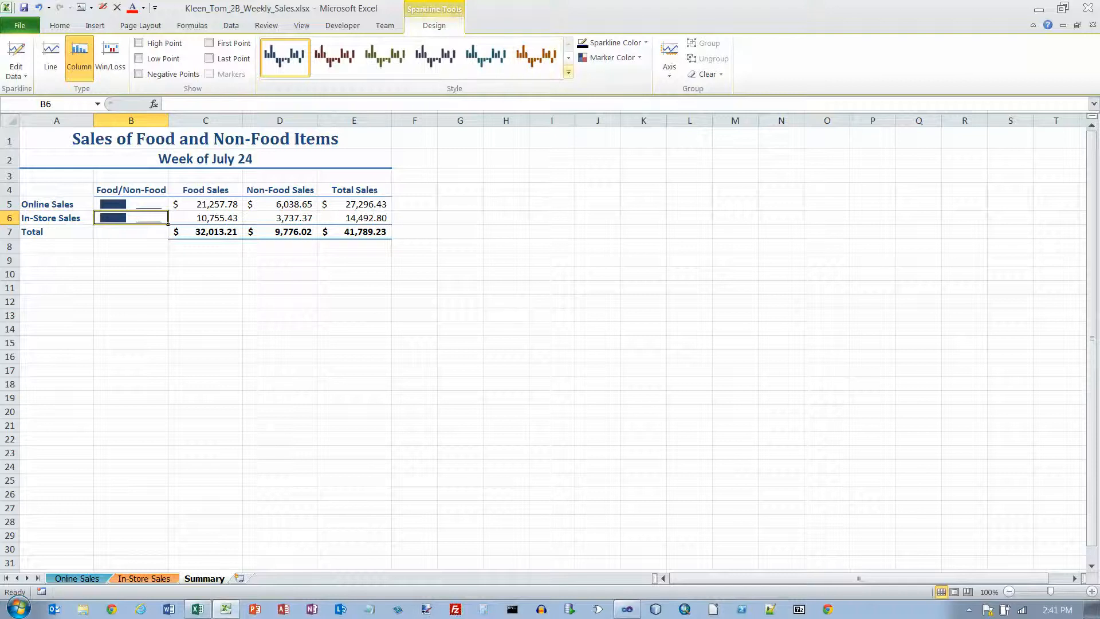
click(568, 73)
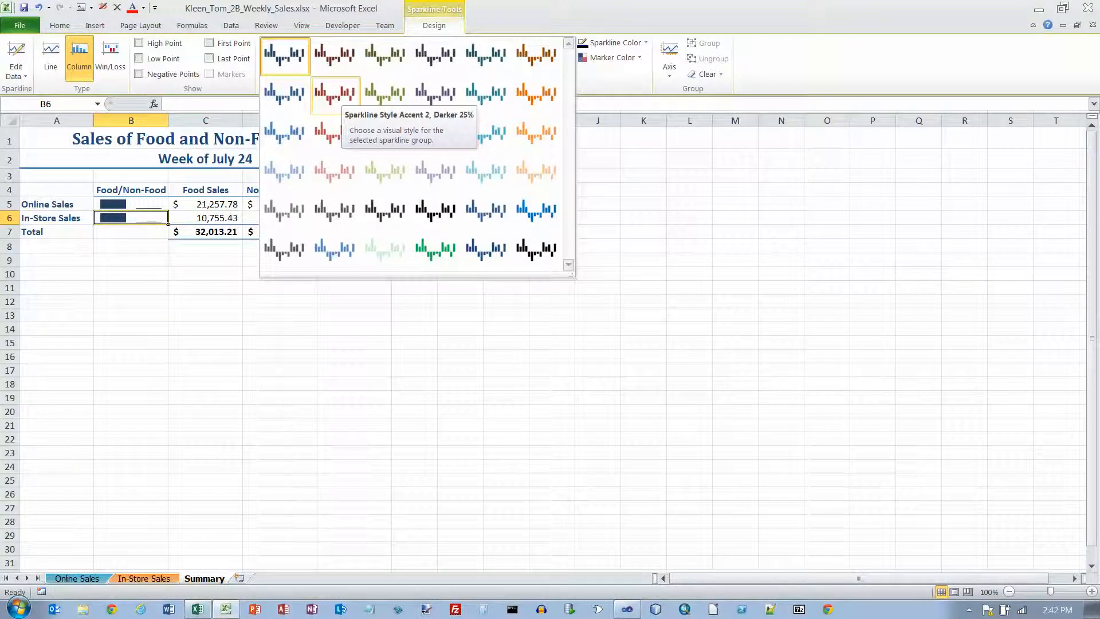
click(335, 95)
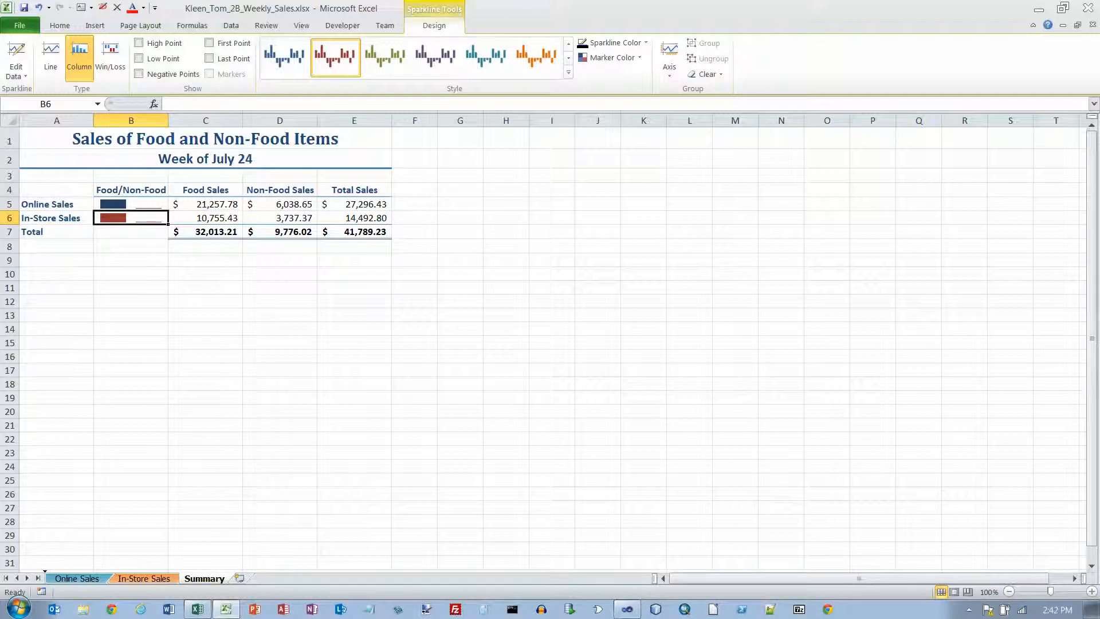
Move the Summary sheet in front of the Online Sales sheet and group all the sheets.
drag(51, 578, 50, 578)
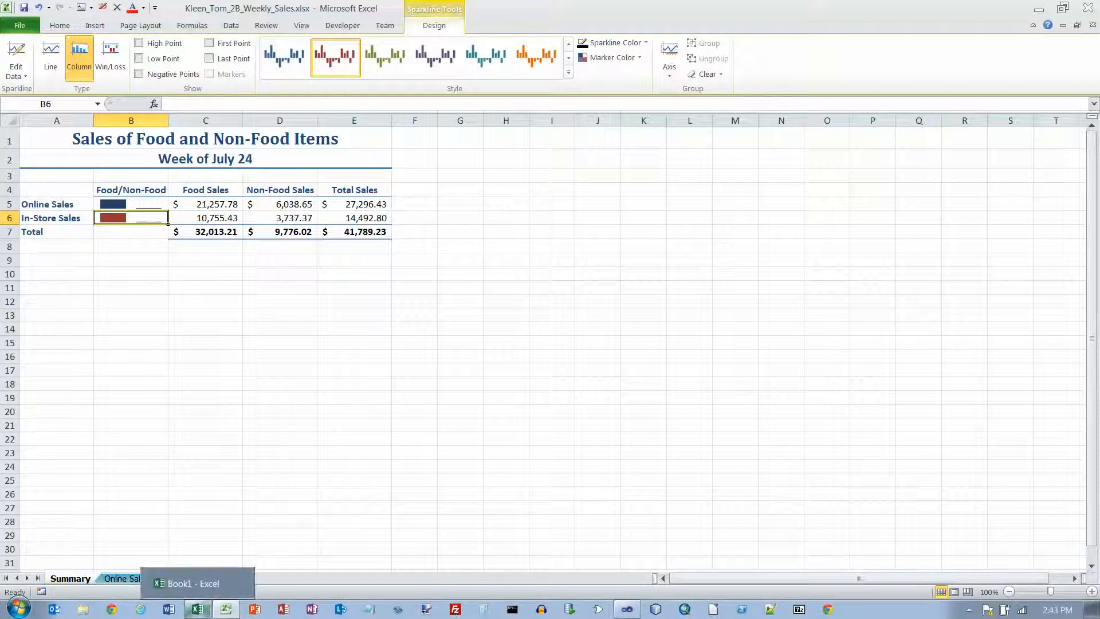
right_click(87, 579)
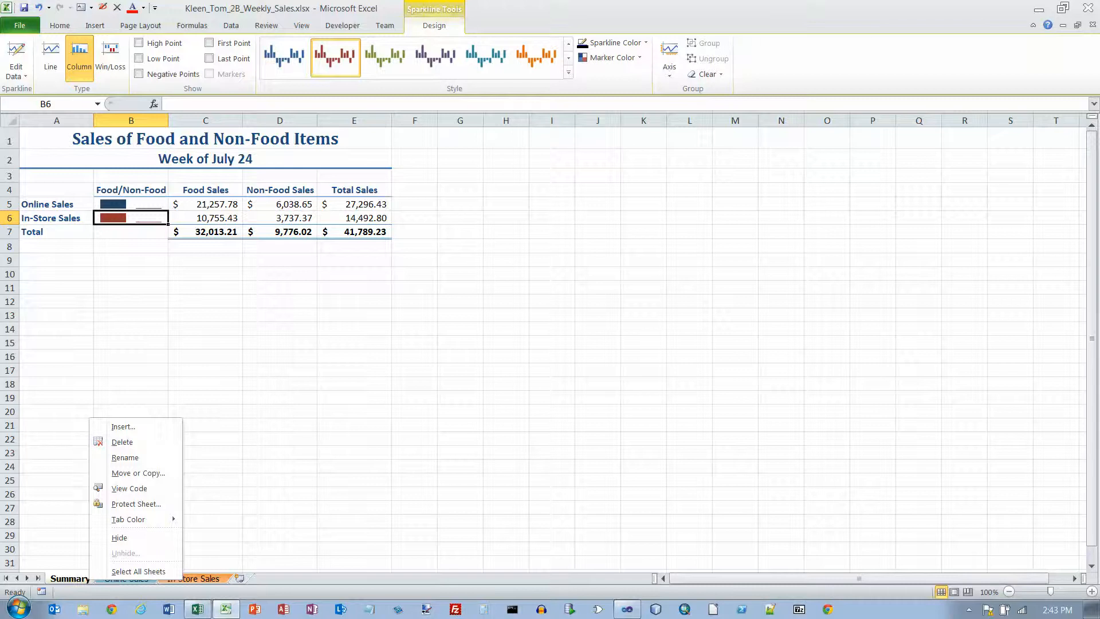
click(123, 570)
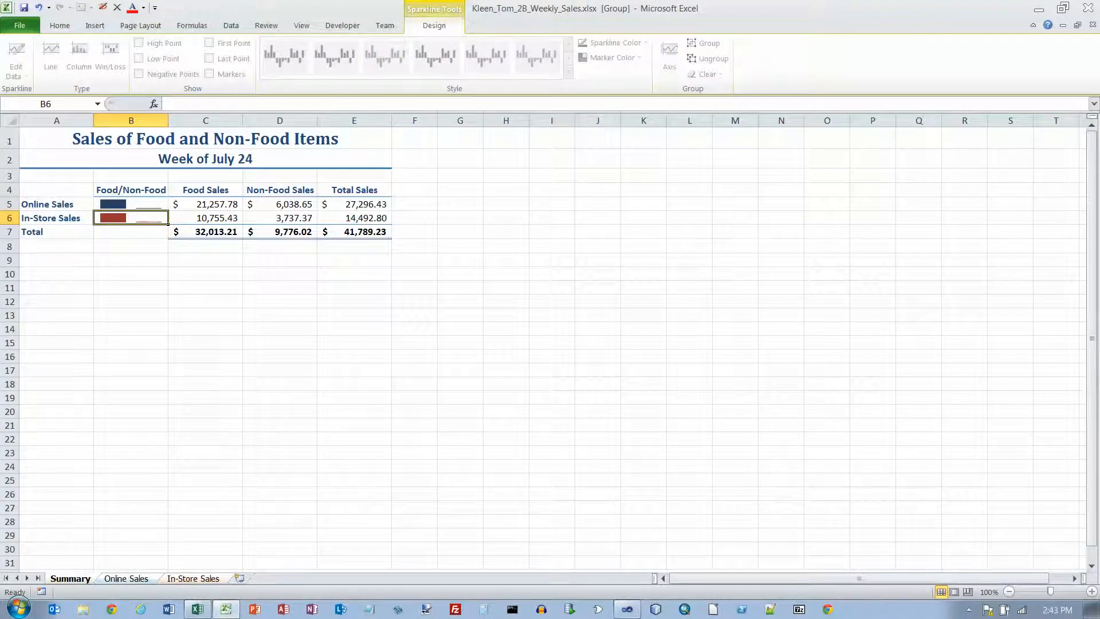
Insert the file name field in the left footer section of the grouped sheets and return to Normal view.
click(95, 25)
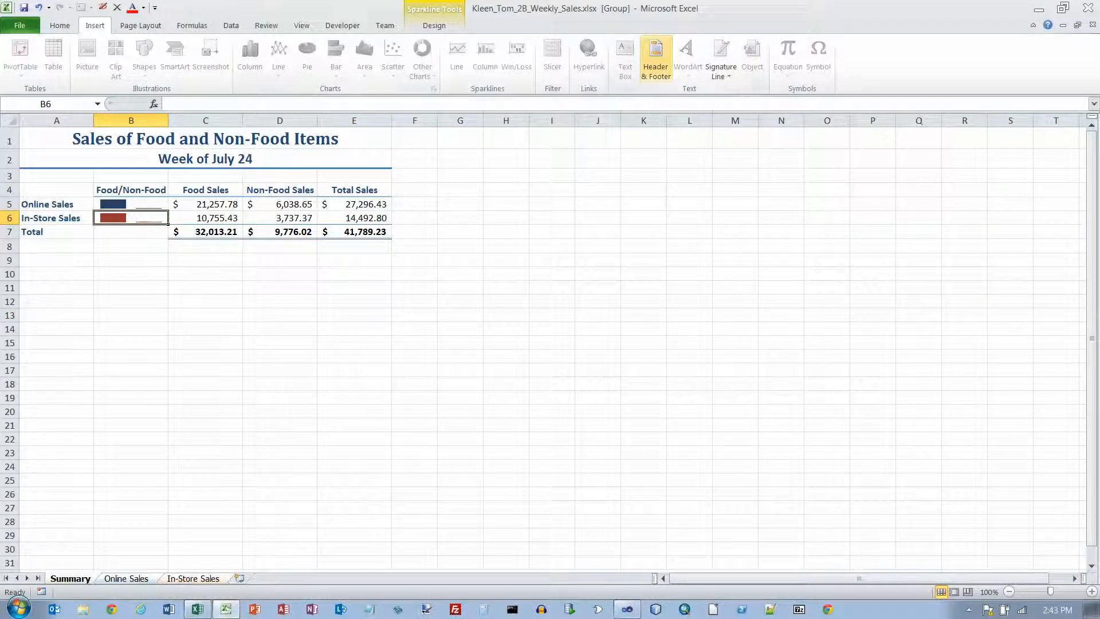
click(656, 57)
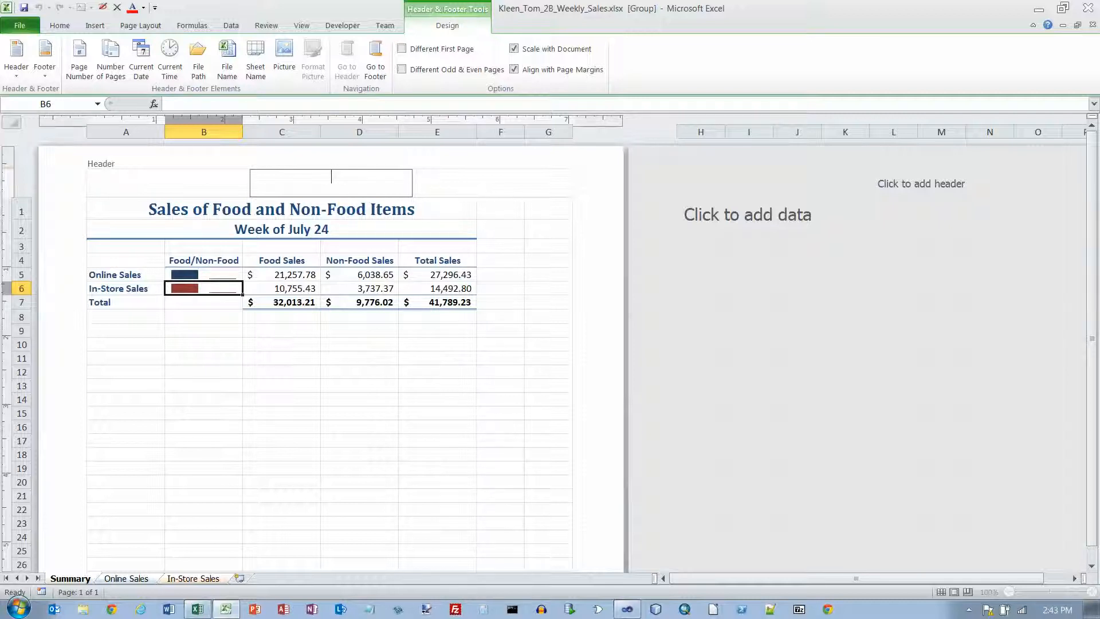
click(548, 211)
scroll(549, 230, down, 14)
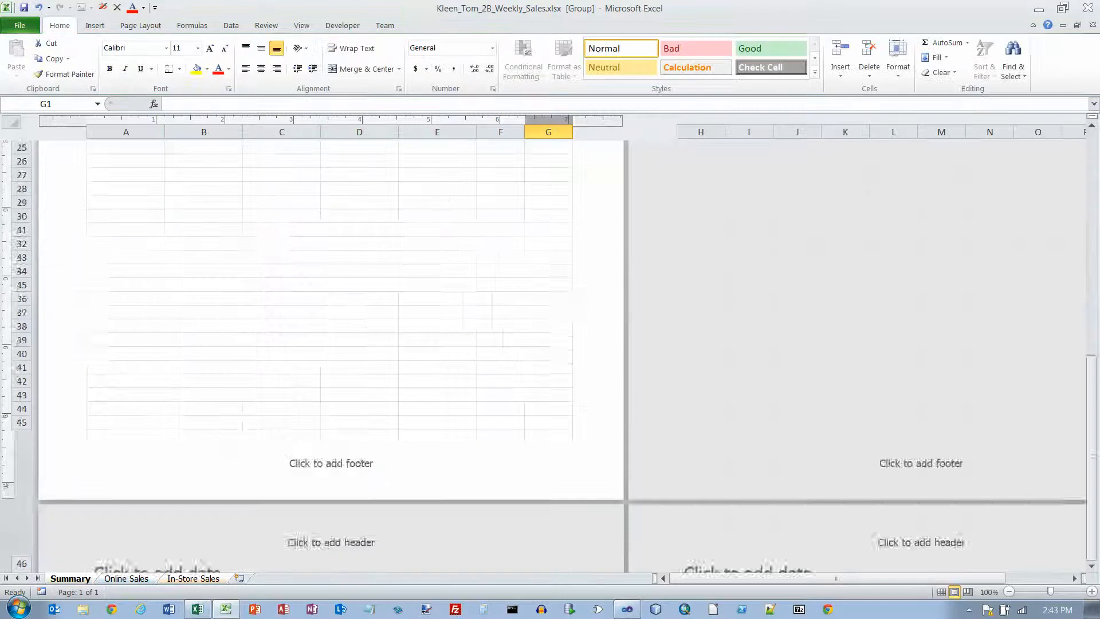
click(168, 256)
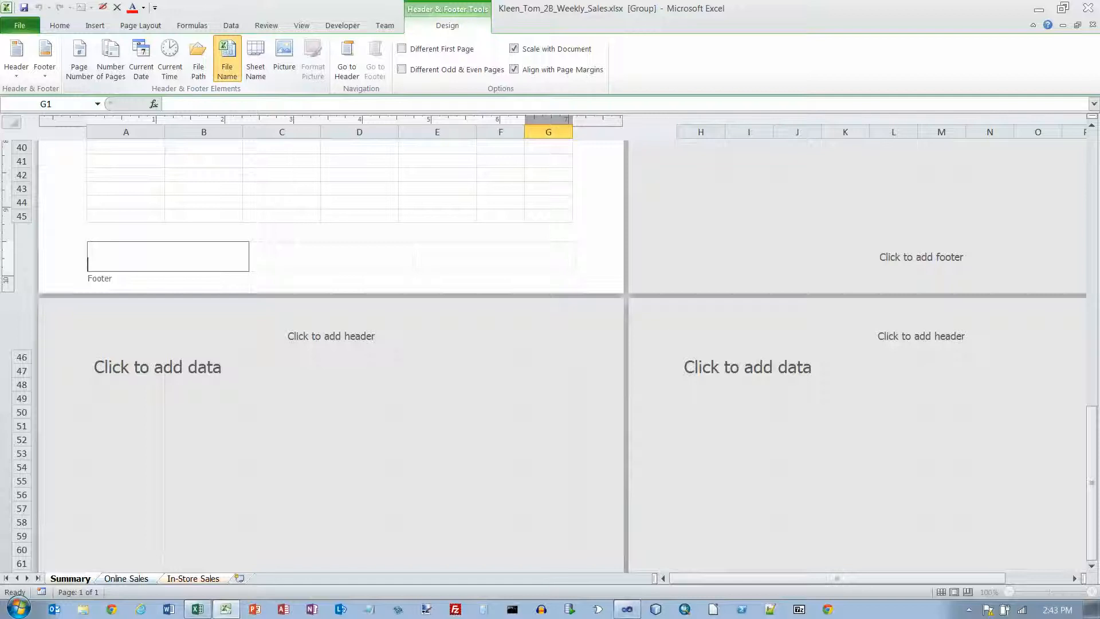
click(227, 60)
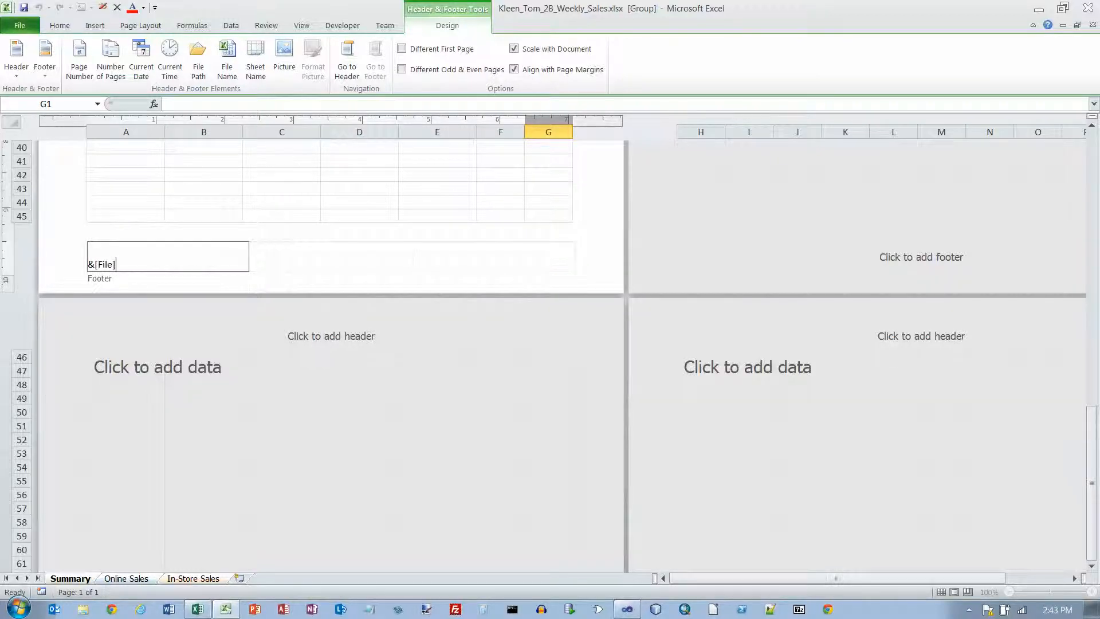
click(281, 161)
click(204, 161)
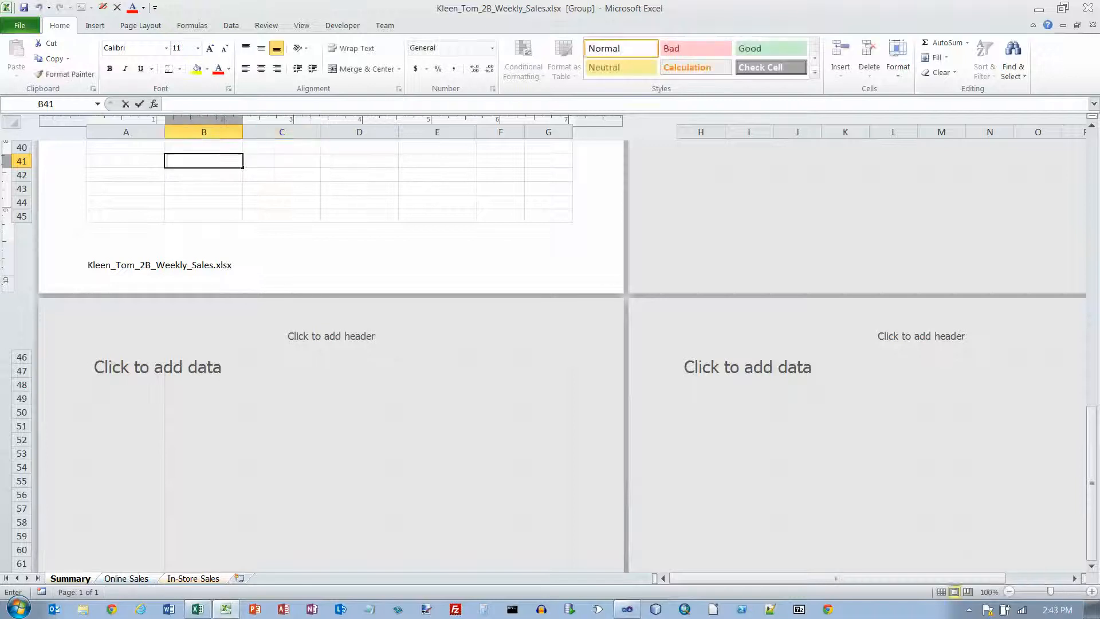
click(281, 161)
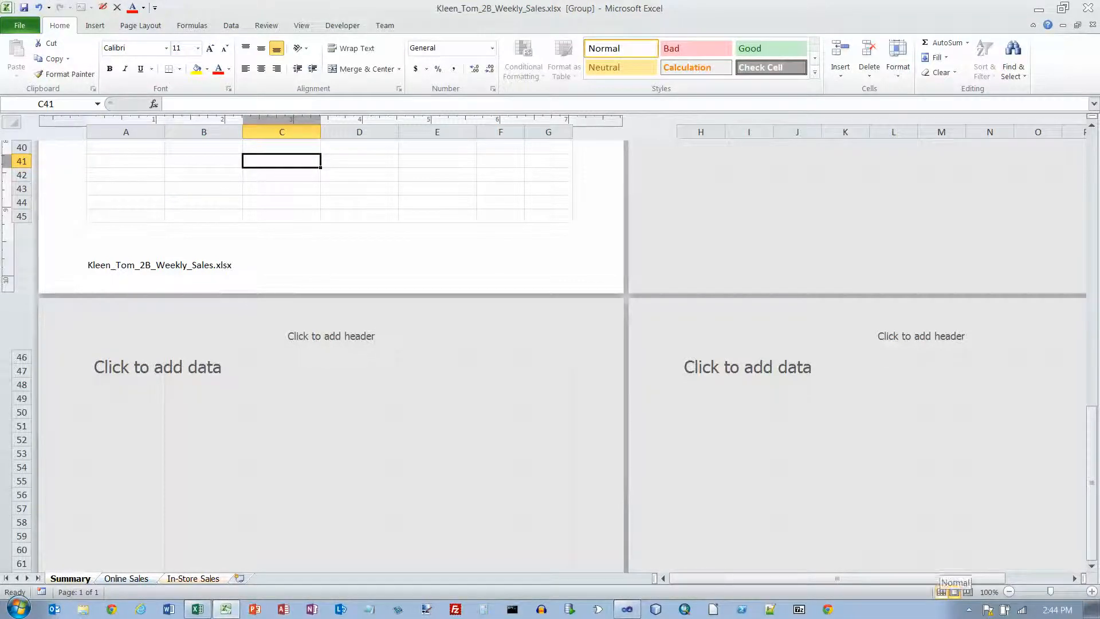
click(942, 591)
scroll(551, 344, up, 13)
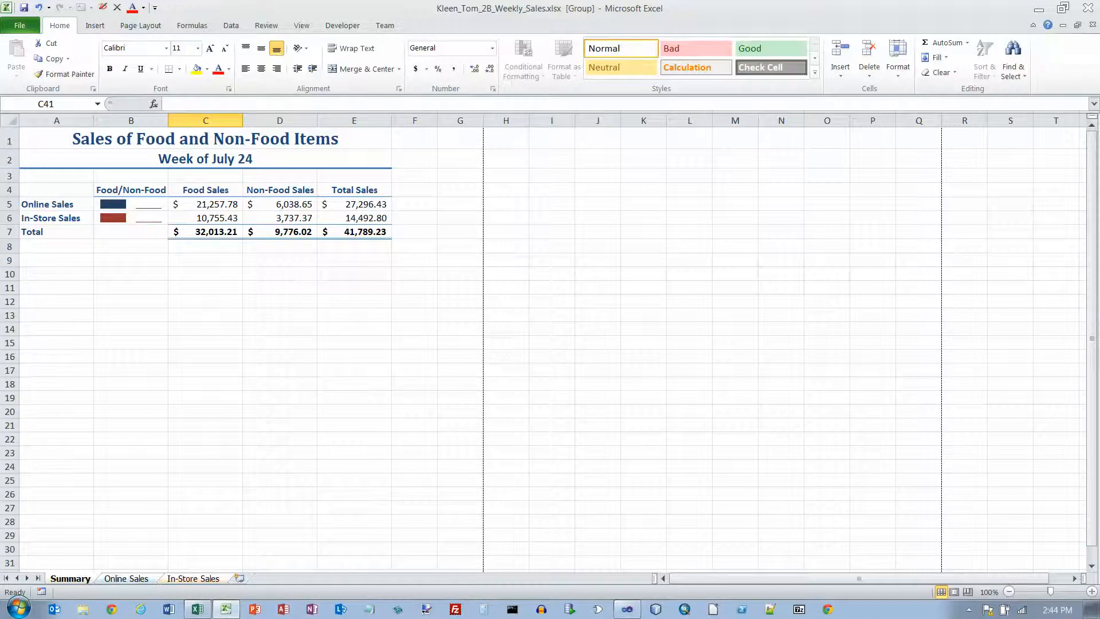
Center the grouped sheets horizontally on the page through the custom margins and go back to cell A1.
click(141, 25)
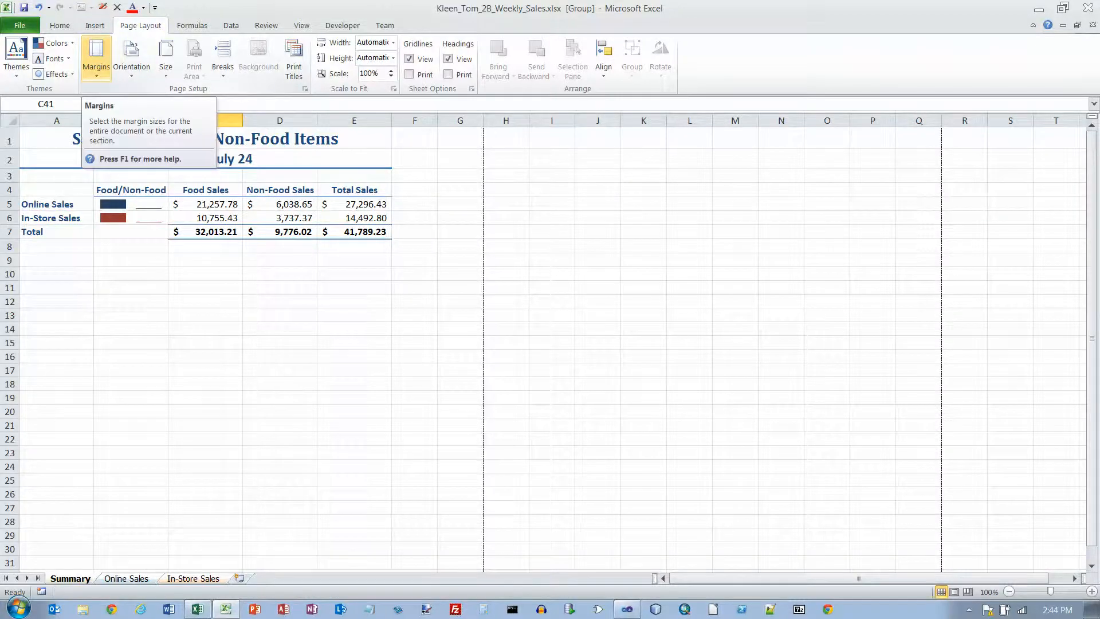
click(96, 56)
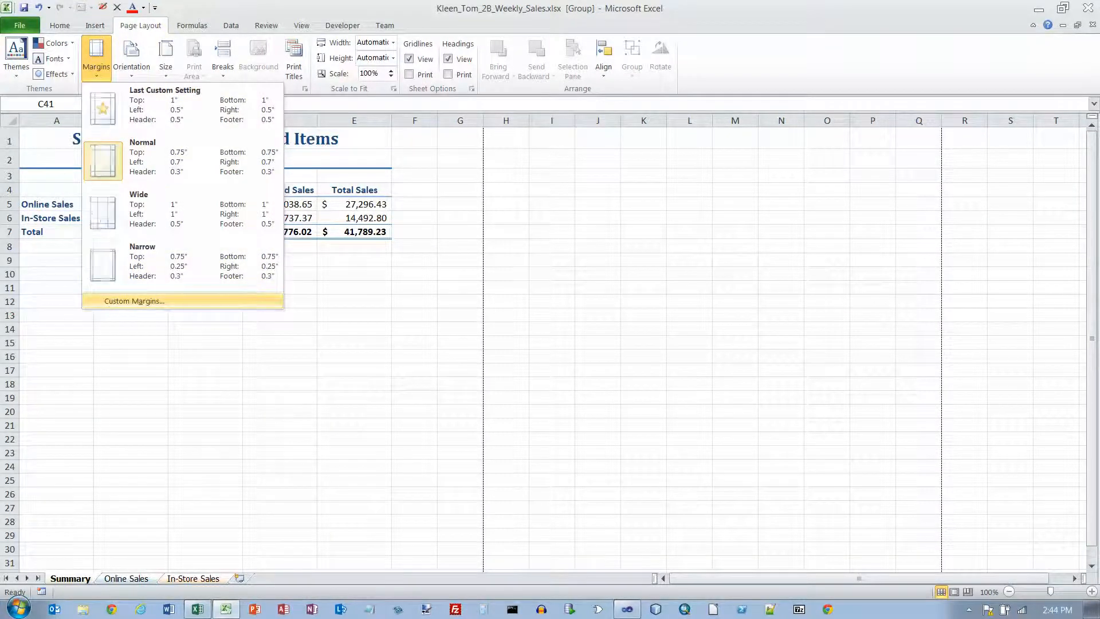
click(134, 301)
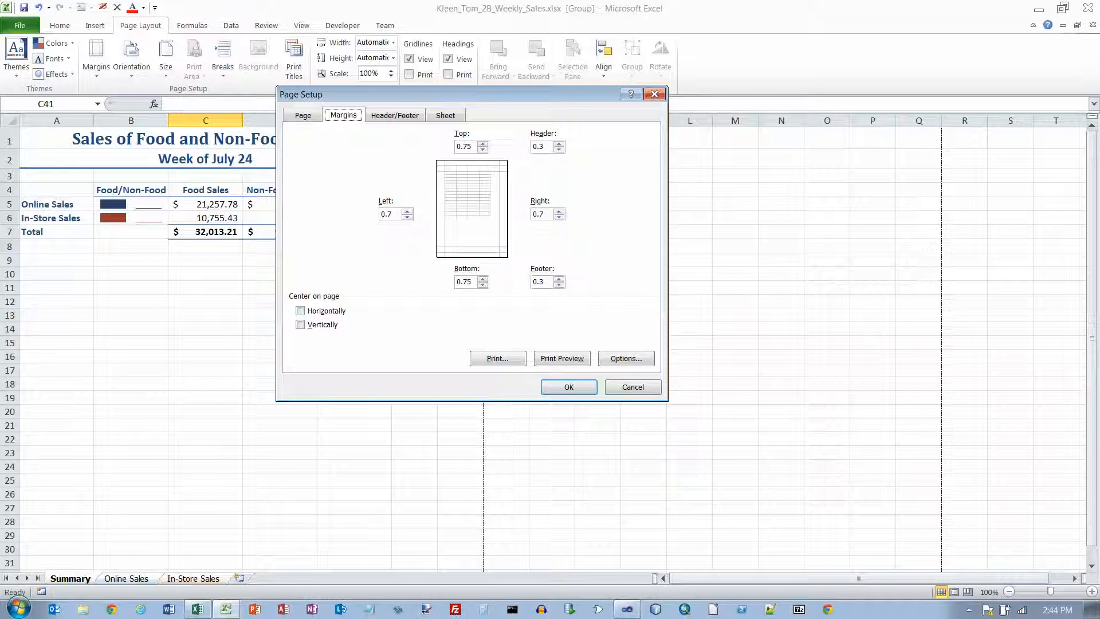
click(300, 311)
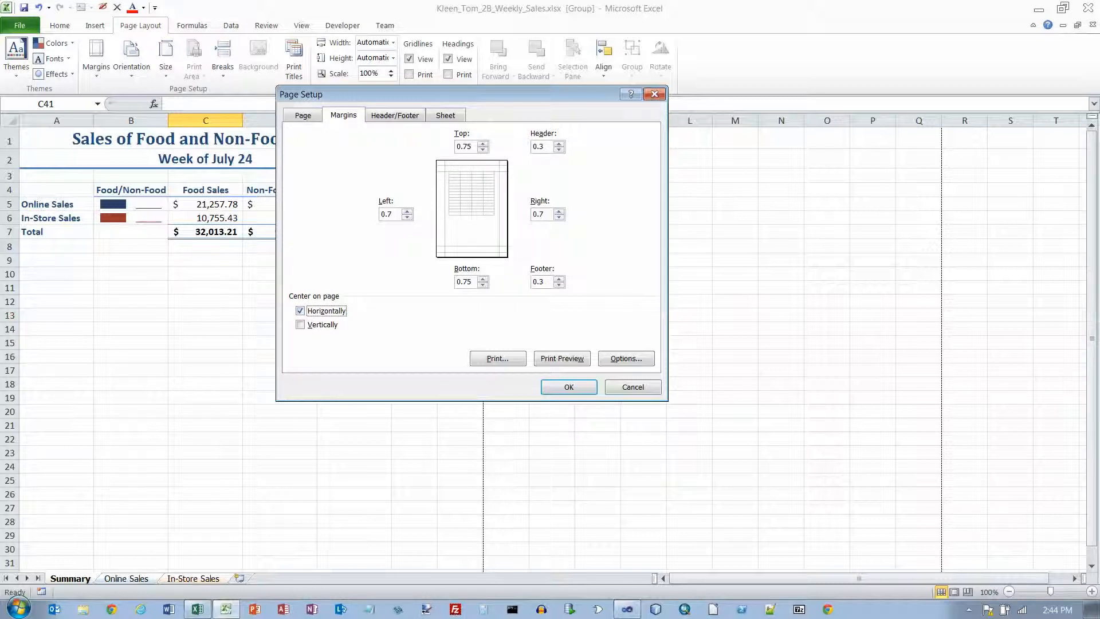
key(Return)
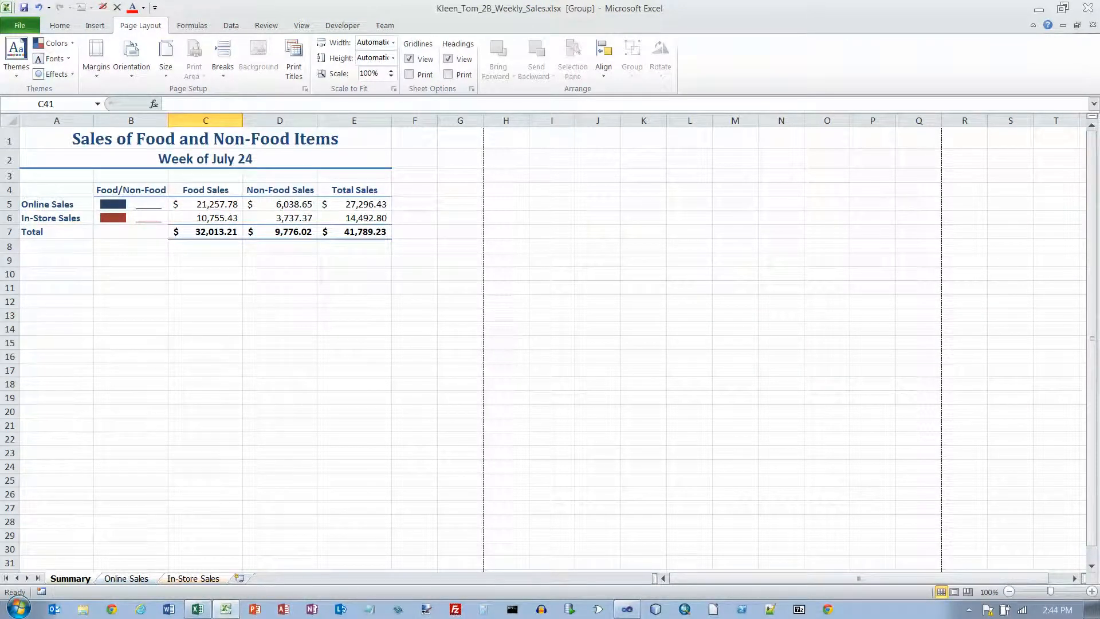
key(ctrl+Home)
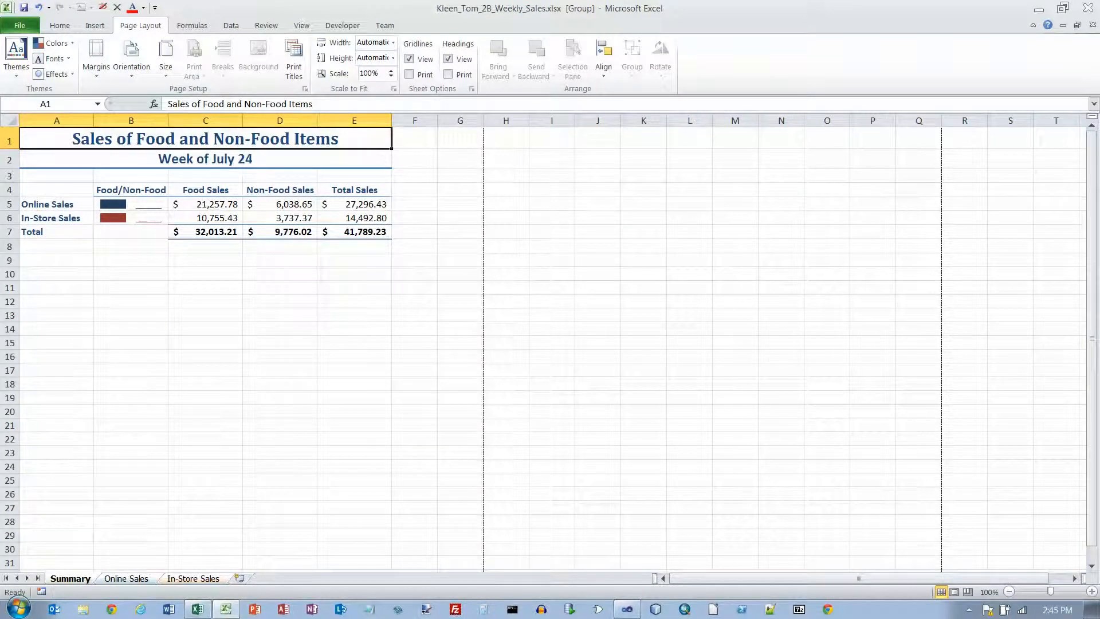
Open the print preview of the grouped sheets and page through to the third page to check layout and footers.
key(alt+f)
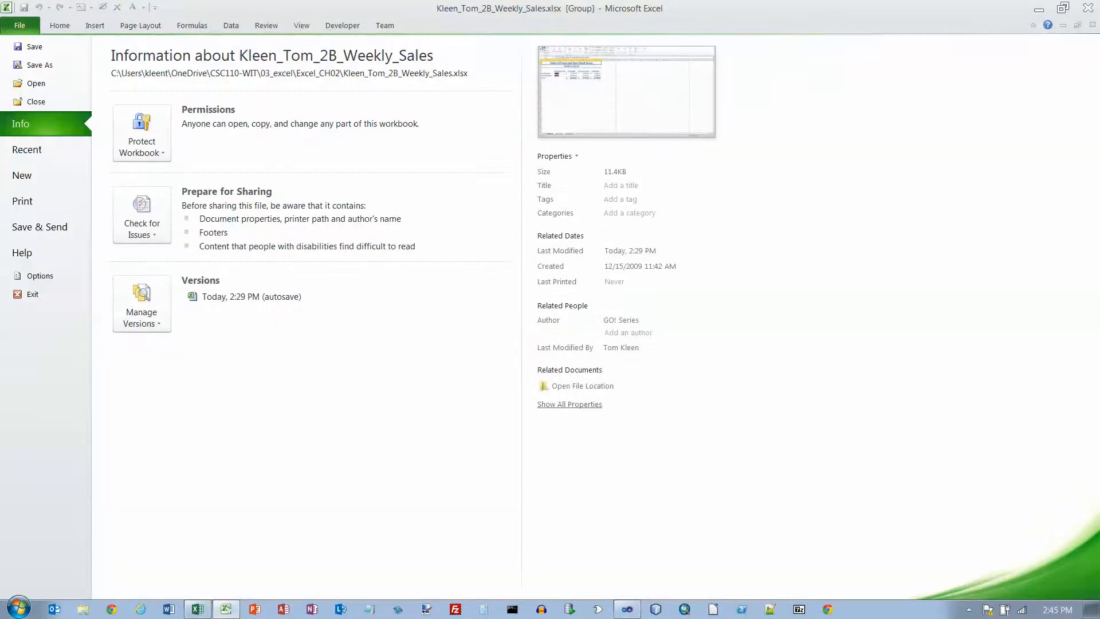
key(Down)
key(Down)
key(Down)
key(Down)
key(Down)
key(Down)
key(Down)
key(Down)
key(Return)
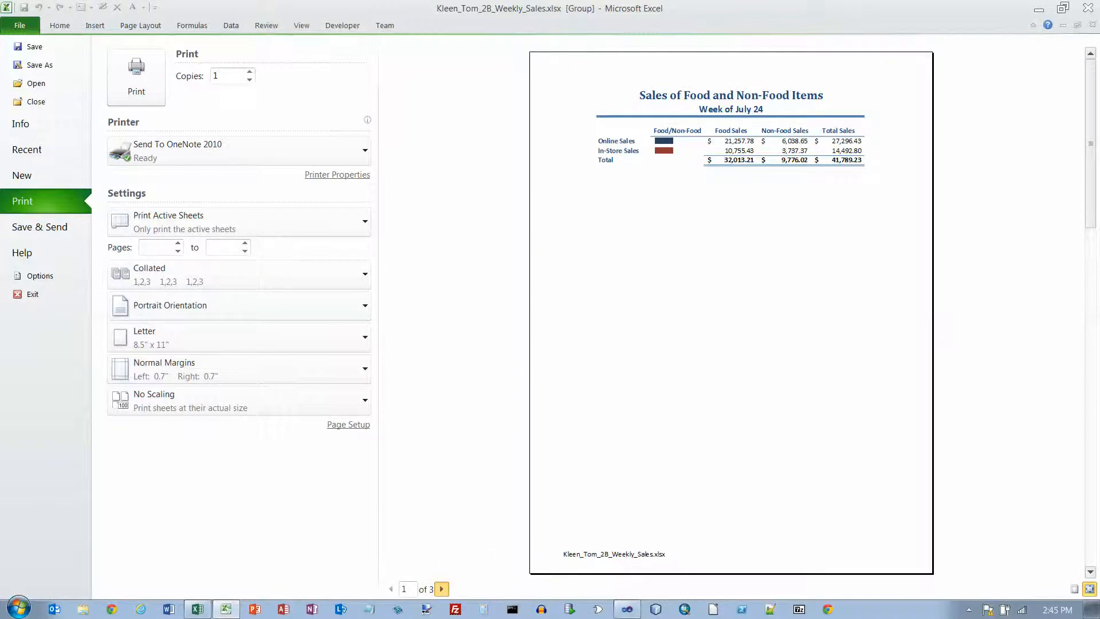
click(441, 589)
click(442, 588)
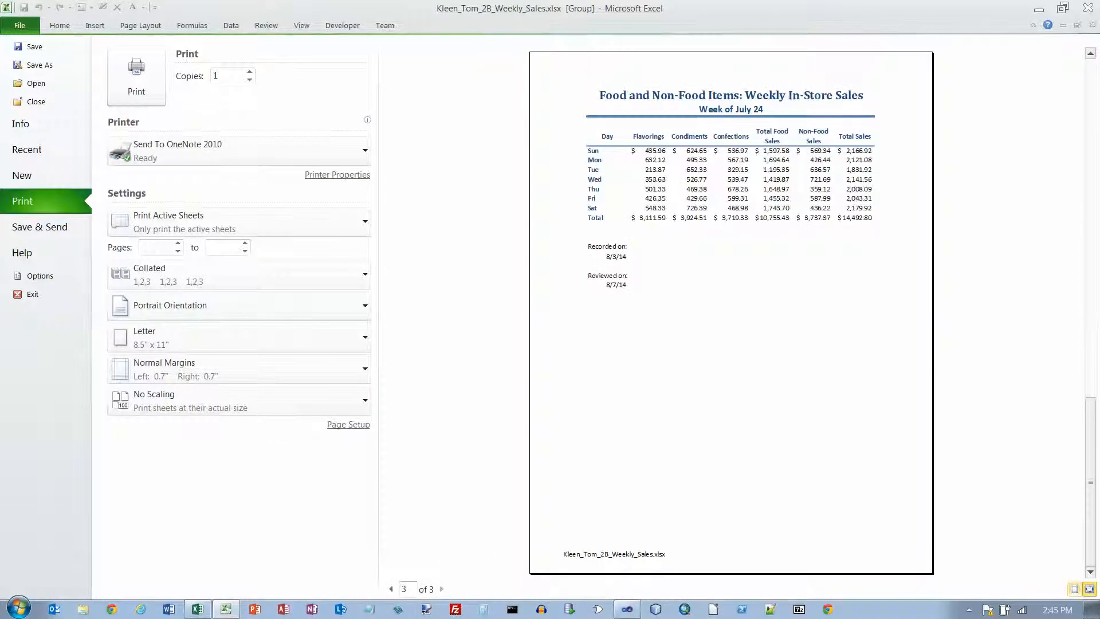
Page back through the print preview to the first page to check the layout, and return to the worksheet.
click(391, 589)
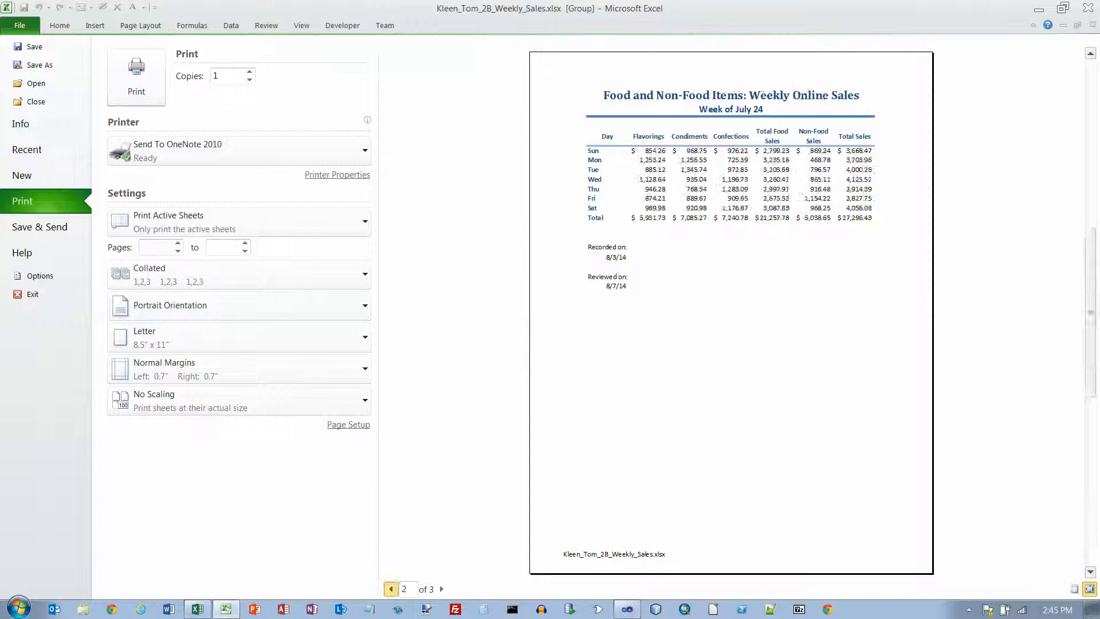
click(391, 589)
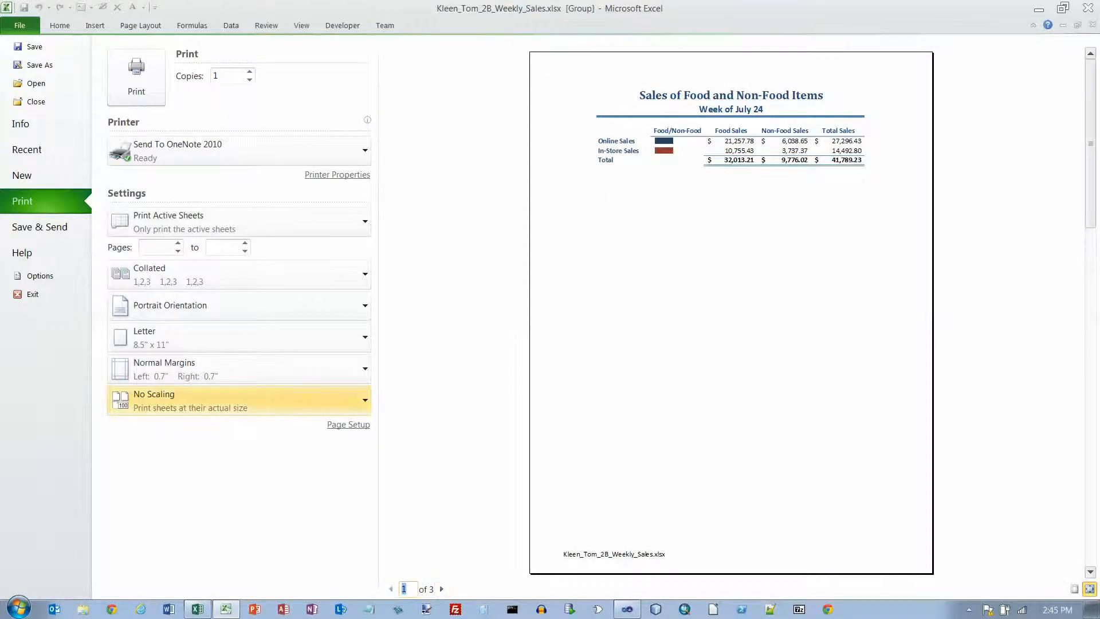
click(19, 26)
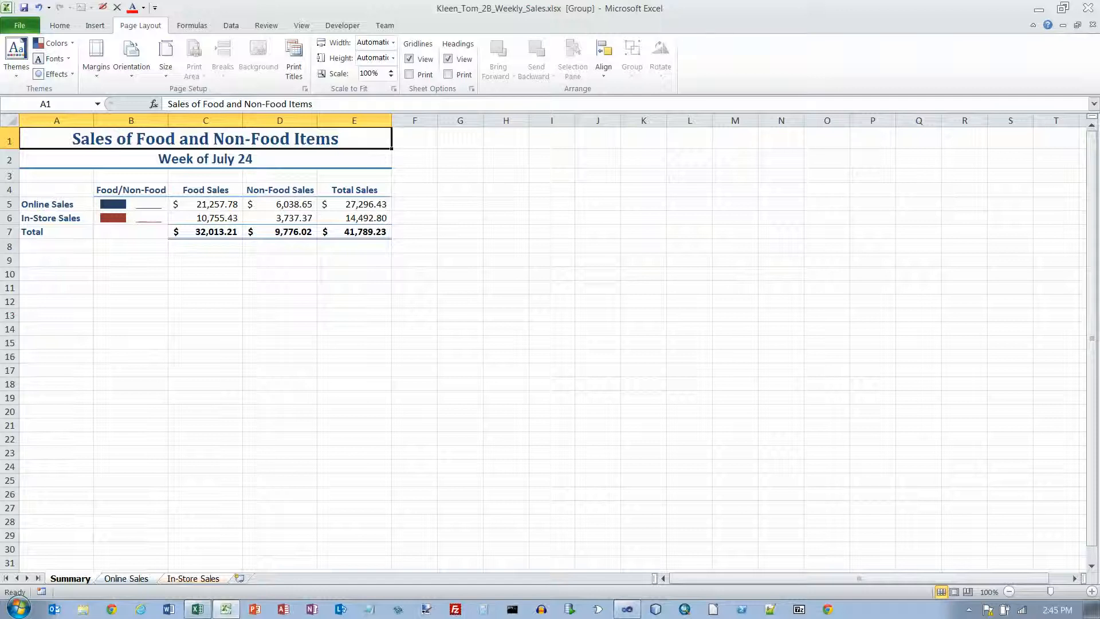
Ungroup the sheets, go back to the Summary sheet and open the print preview for that sheet alone.
click(126, 579)
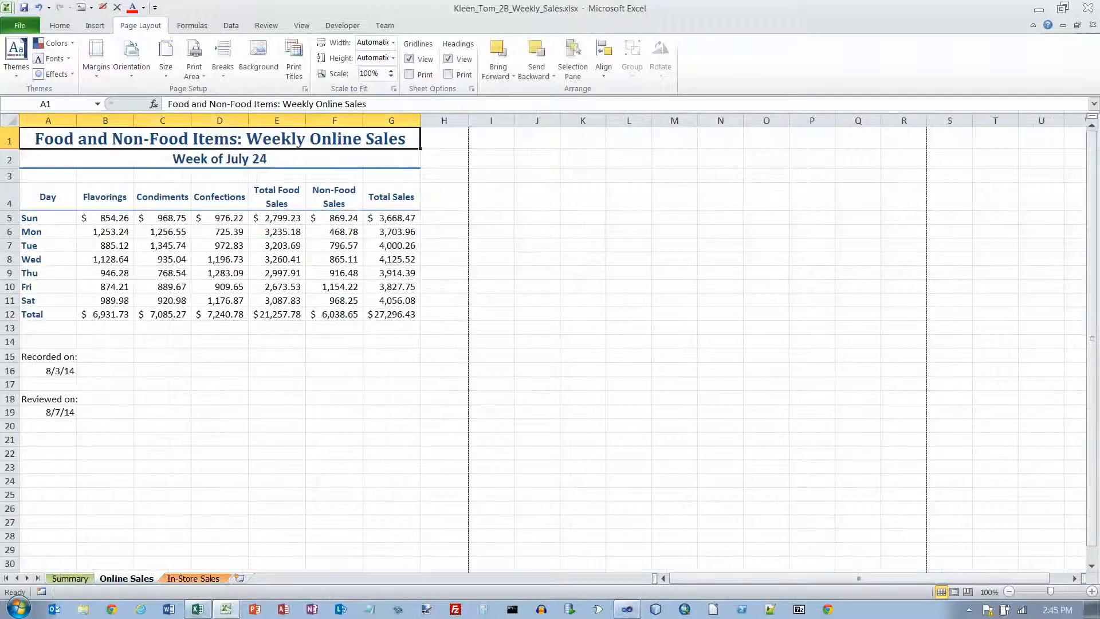
click(70, 578)
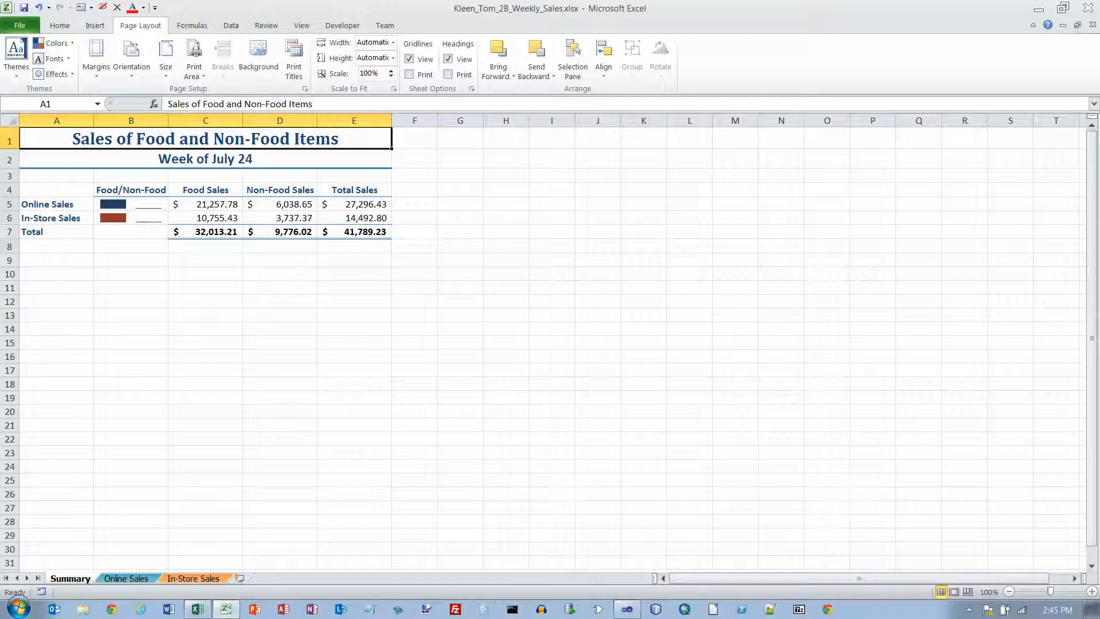
click(20, 25)
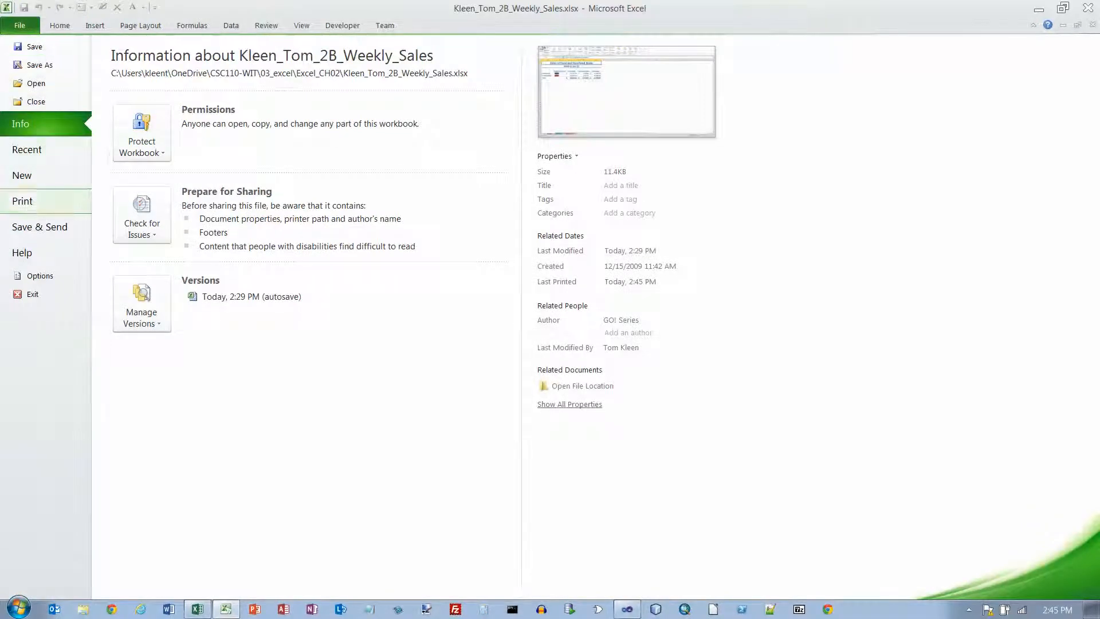
click(22, 202)
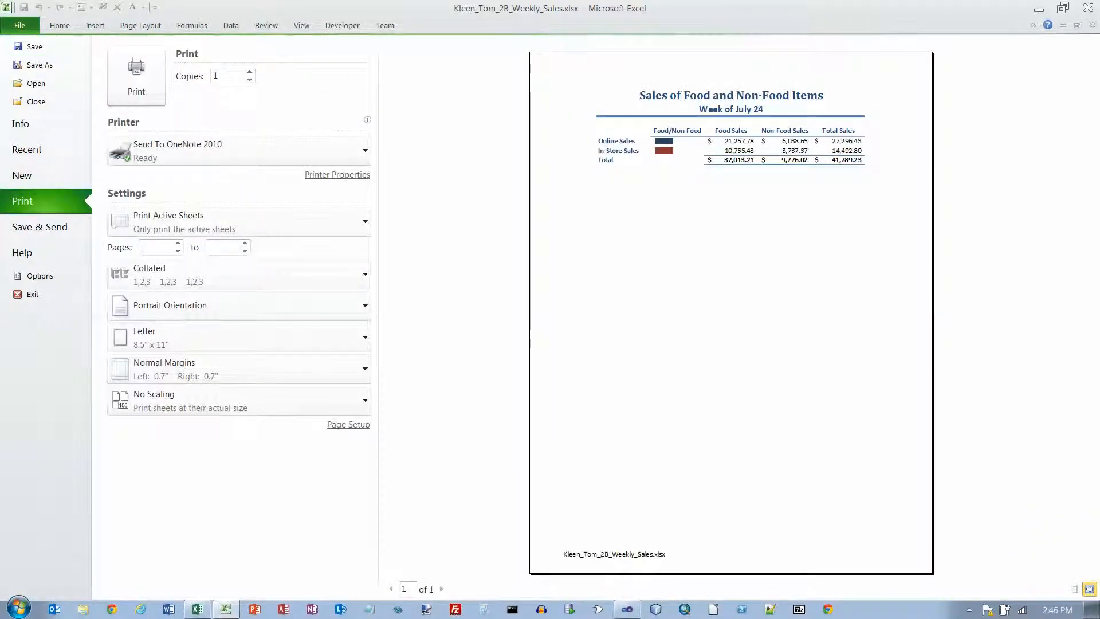